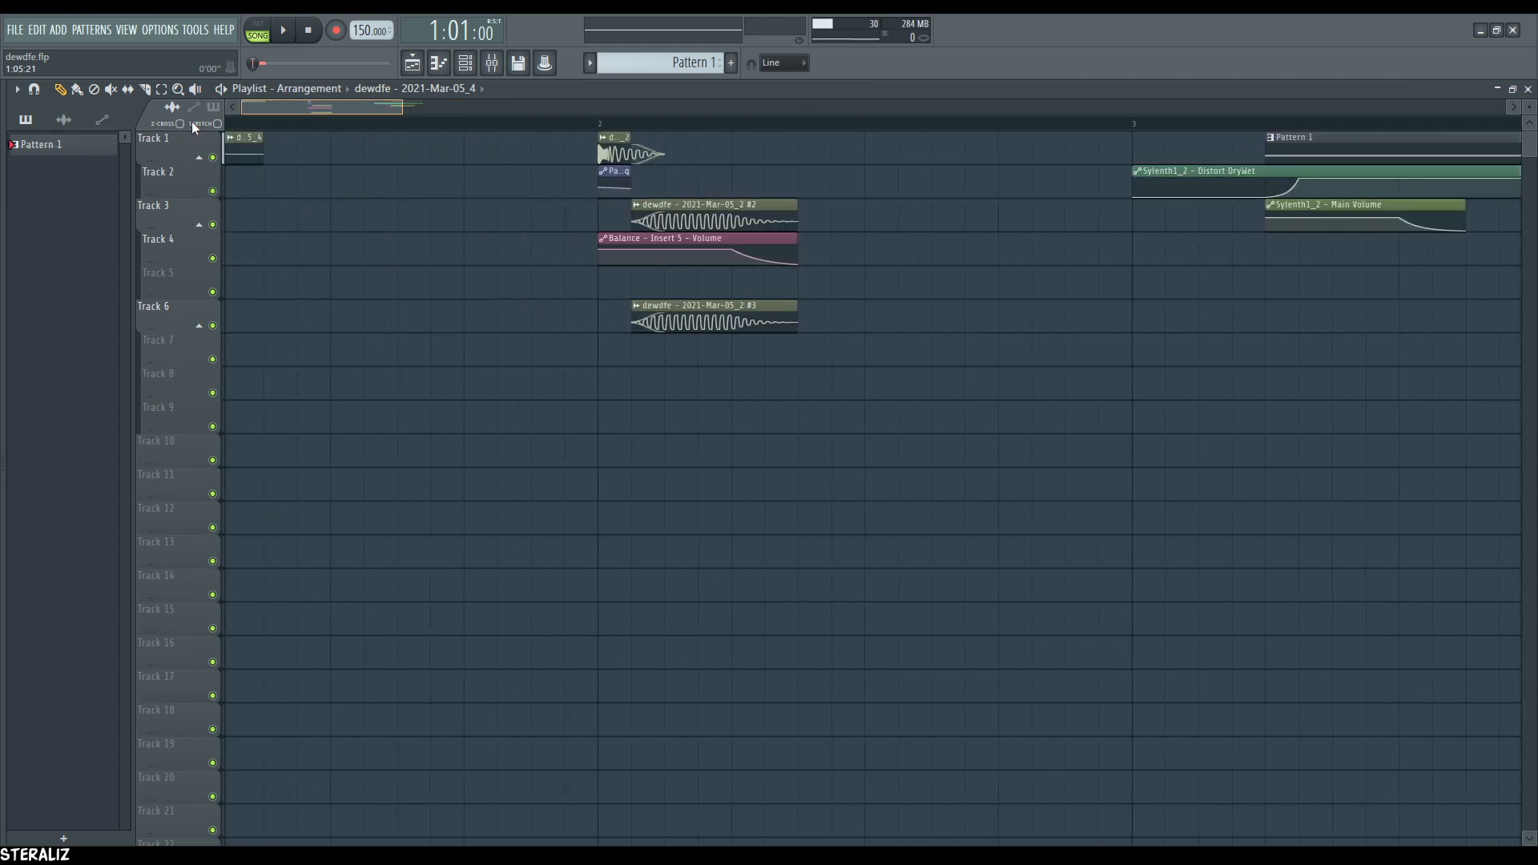
- Clear the time selection at the arrangement's start and view the Sylenth1_2 note in the piano roll
scroll(734, 329, down, 3)
scroll(867, 534, up, 3)
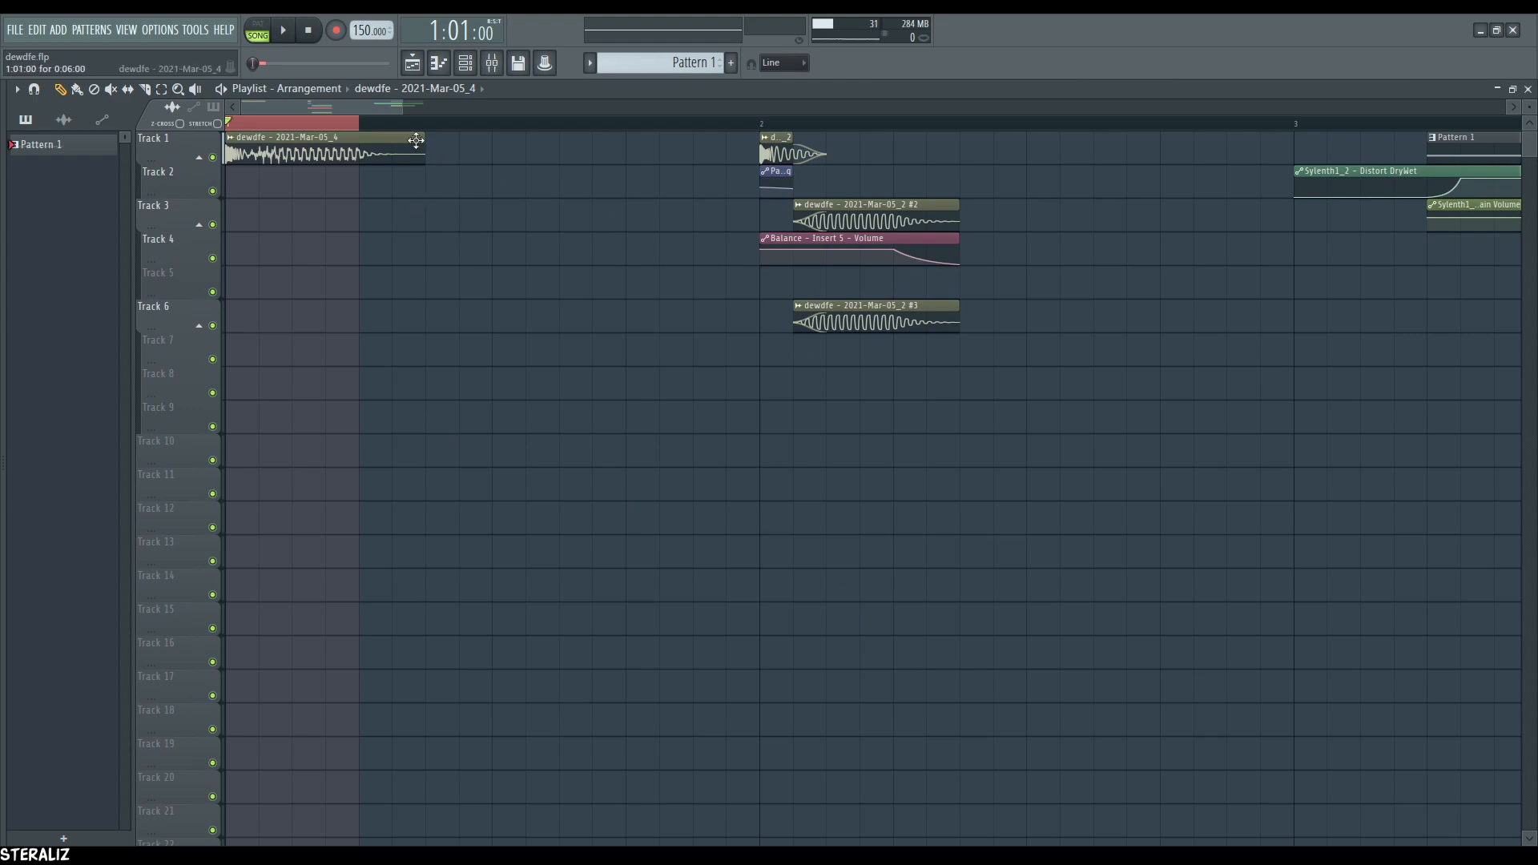
drag(393, 104, 221, 136)
double_click(336, 128)
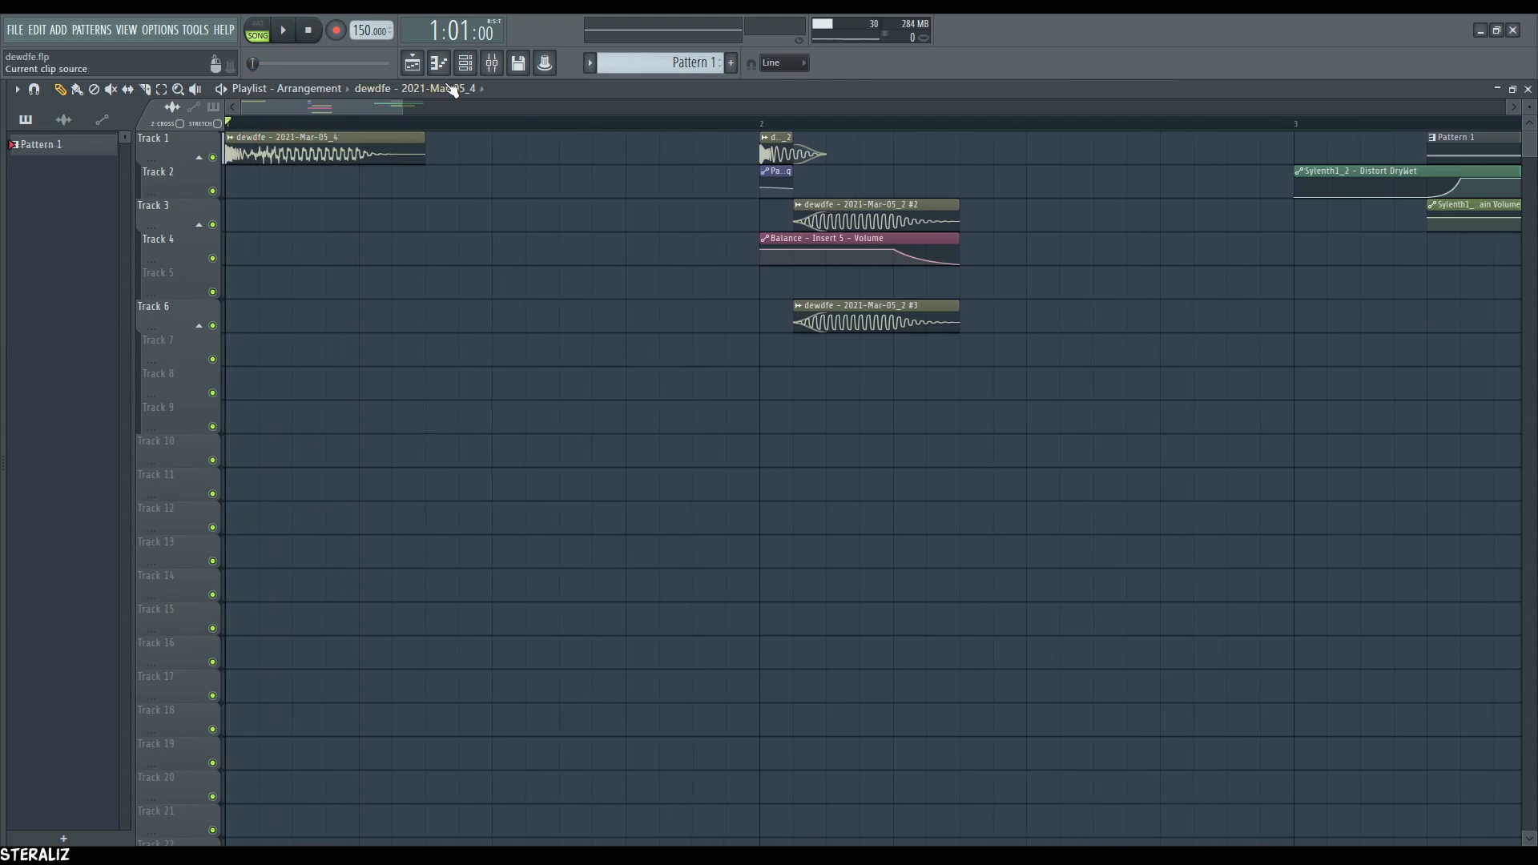
click(438, 62)
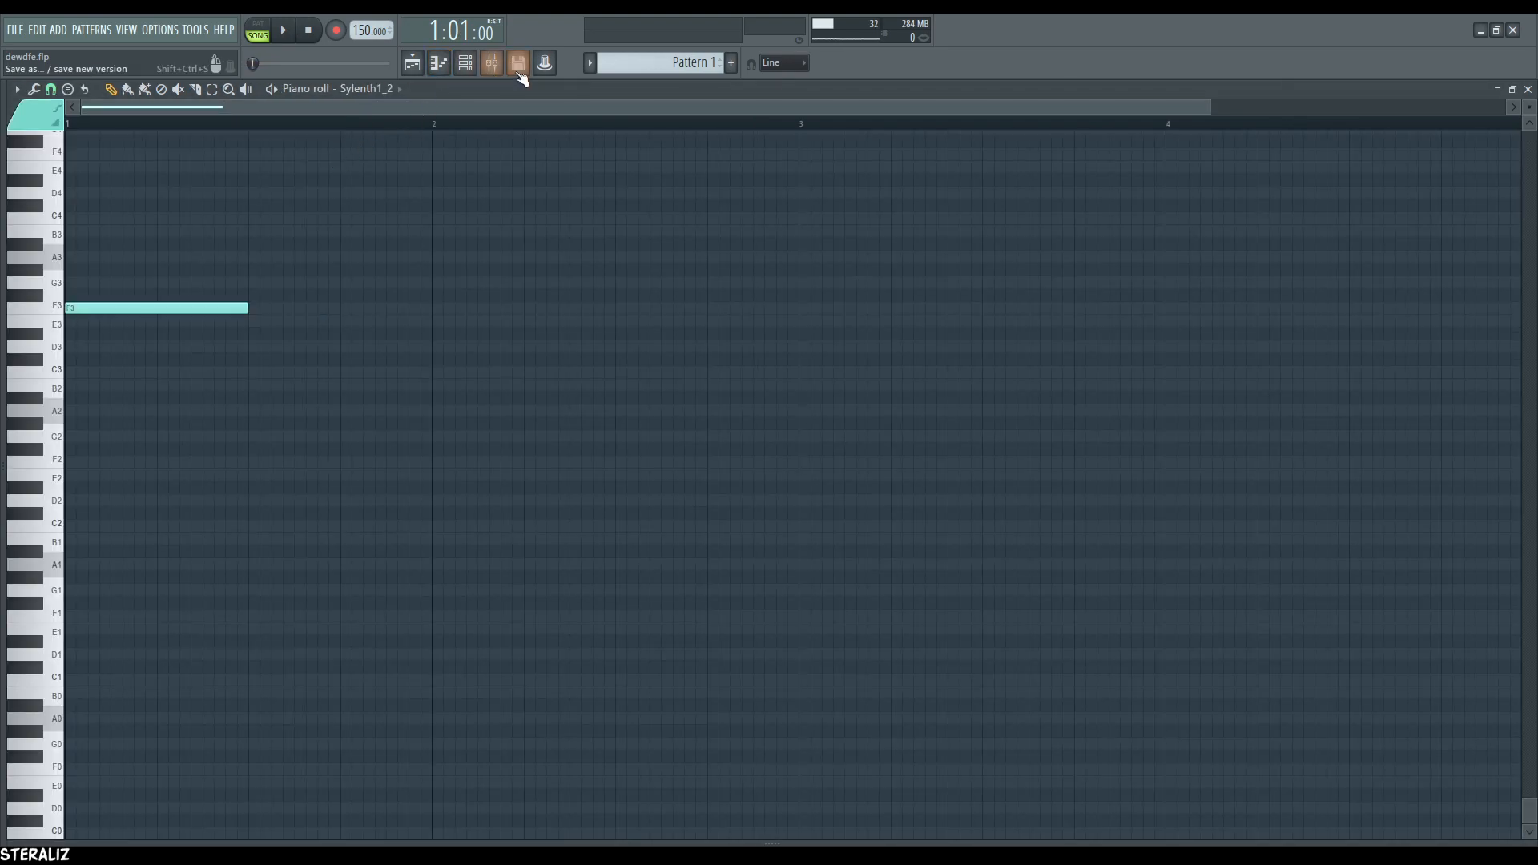
click(411, 63)
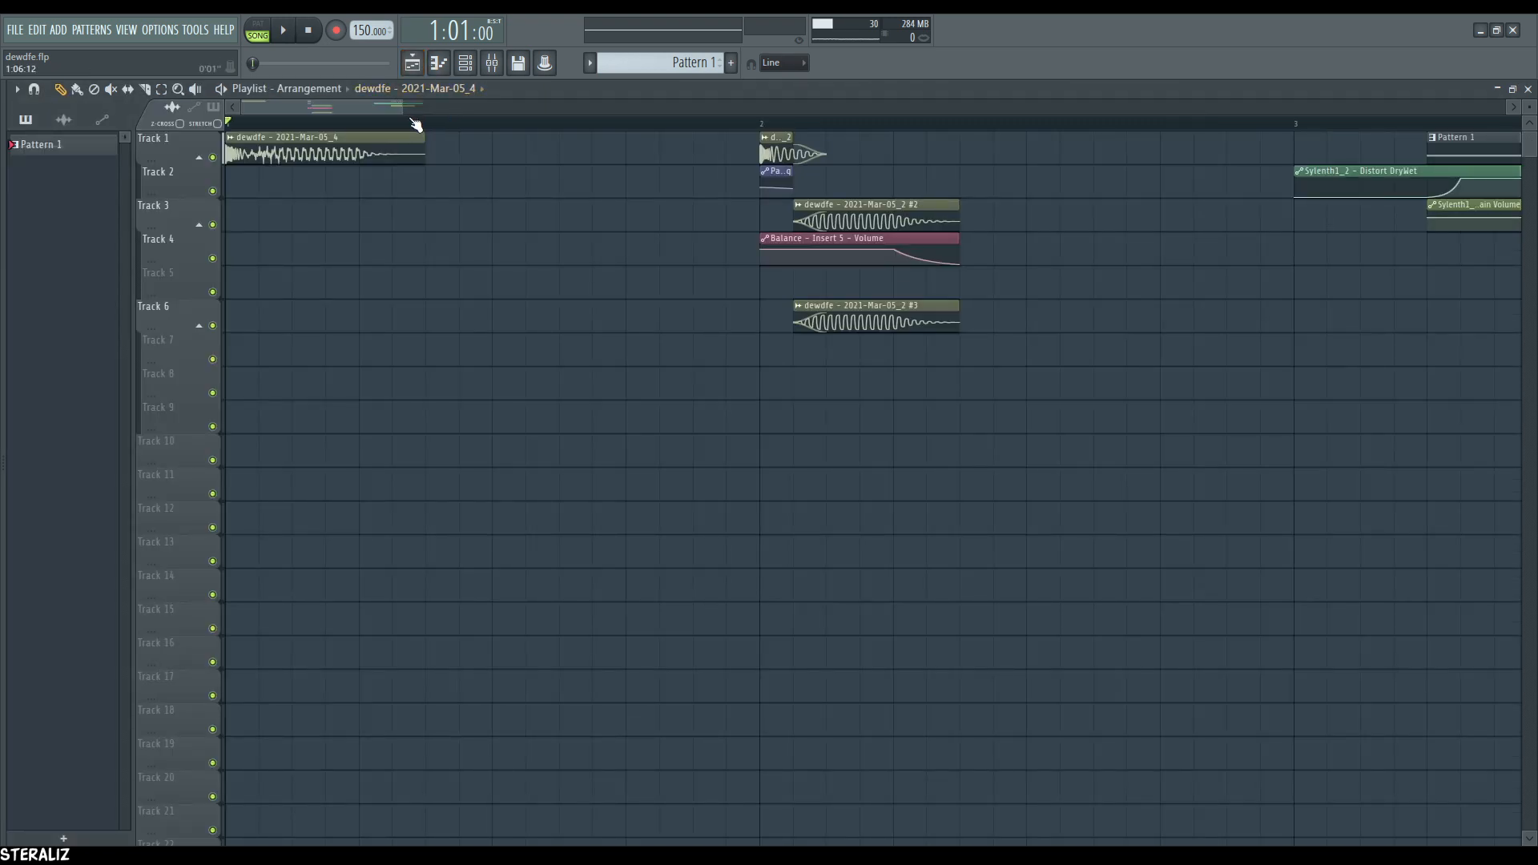
- Play the arrangement from bar 1 to hear the dewdfe - 2021-Mar-05_4 clip on Track 1
key(space)
key(space)
key(space)
key(space)
- Open the Sylenth1_2 synth from the channel rack to view its oscillator, filter and effect settings
click(465, 63)
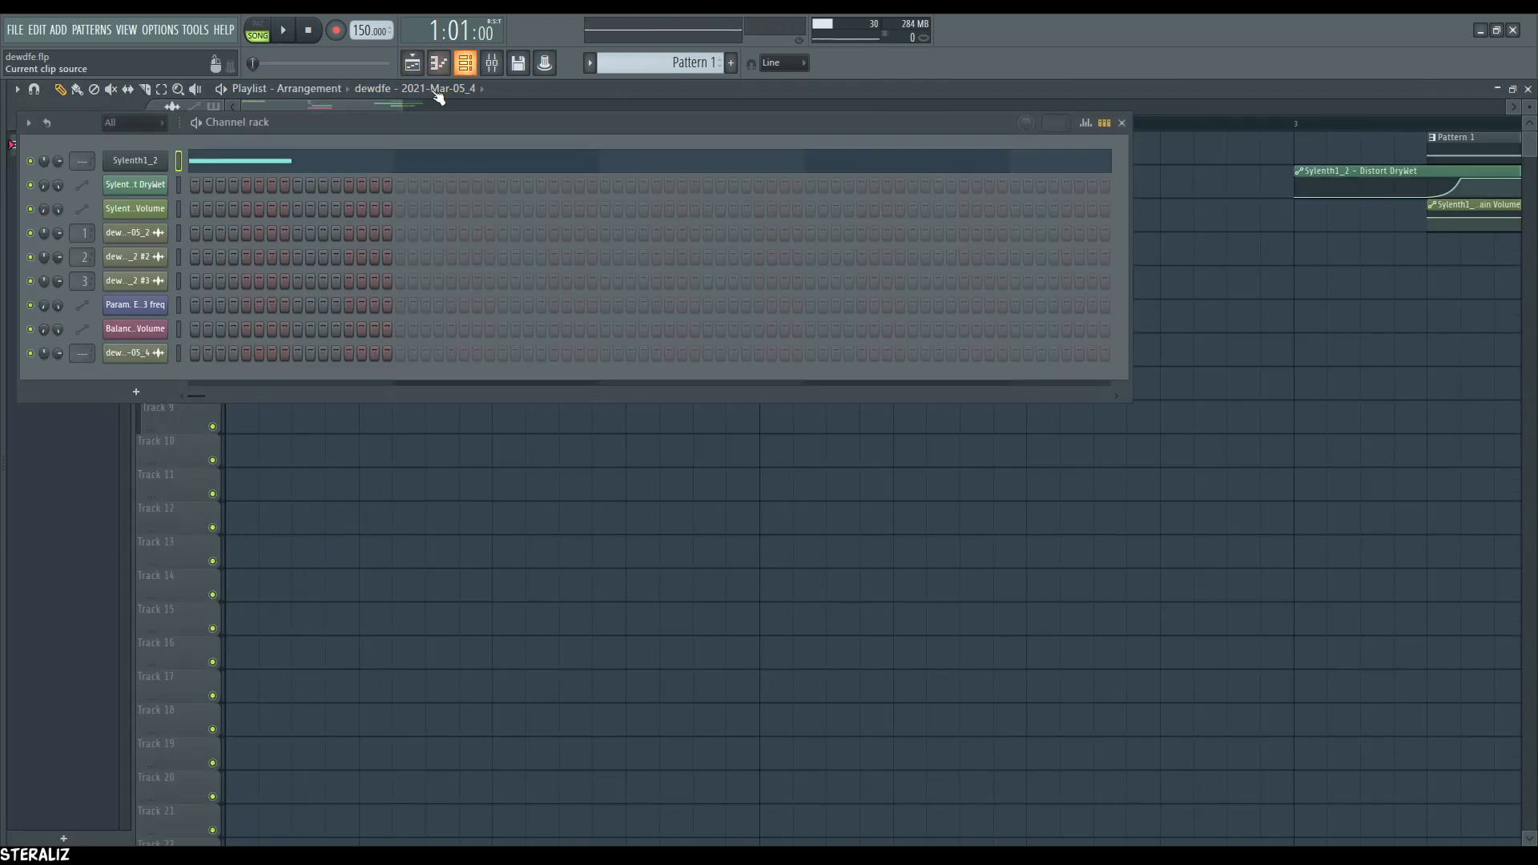
click(166, 160)
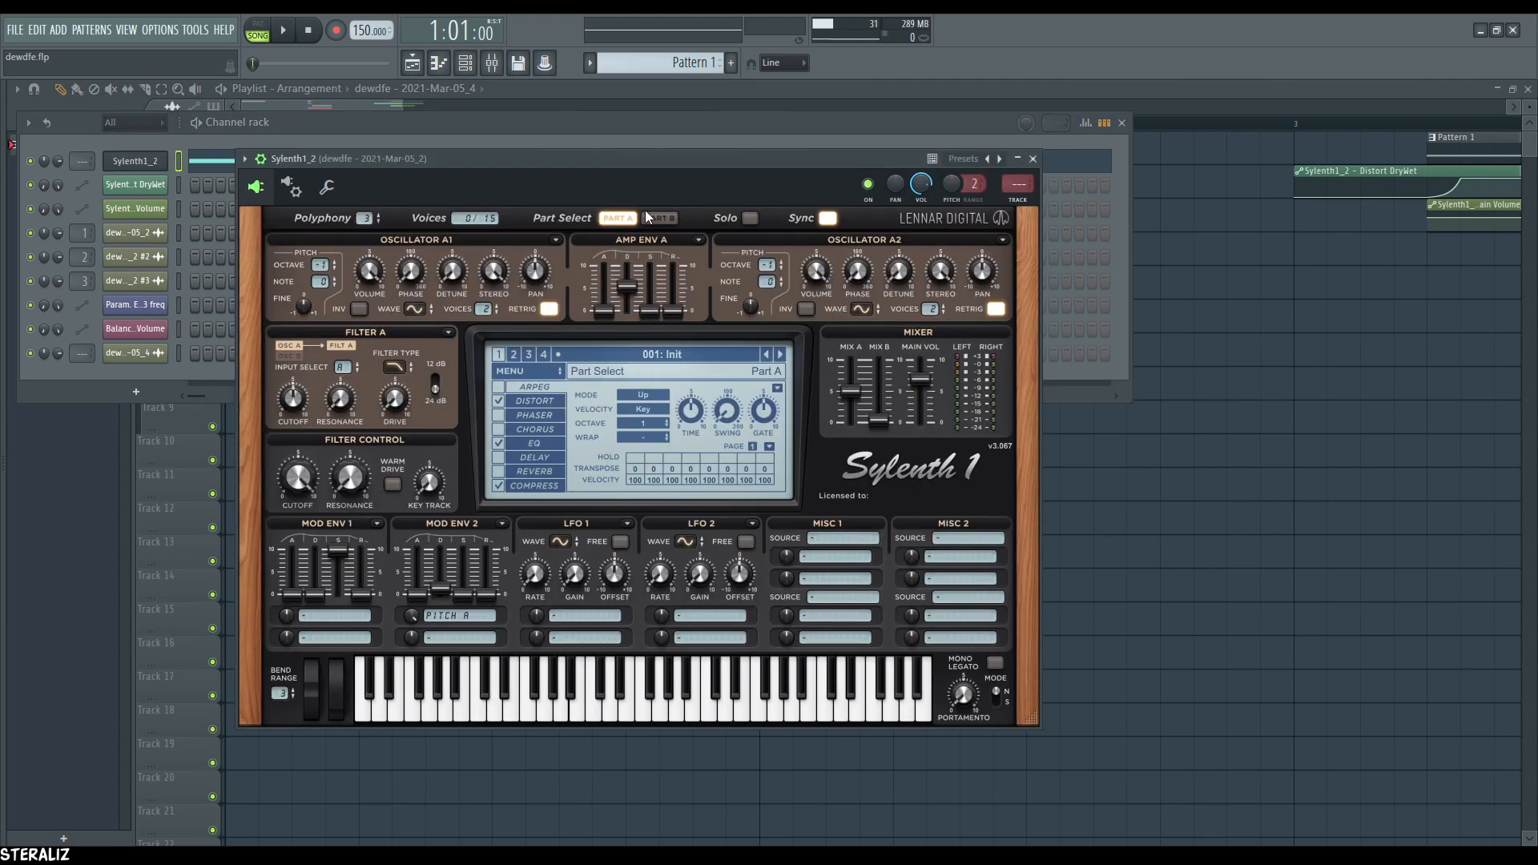
right_click(1241, 283)
- Play the section with Pattern 1 and its Distort DryWet and Main Volume automation from bar 3
drag(321, 102, 434, 107)
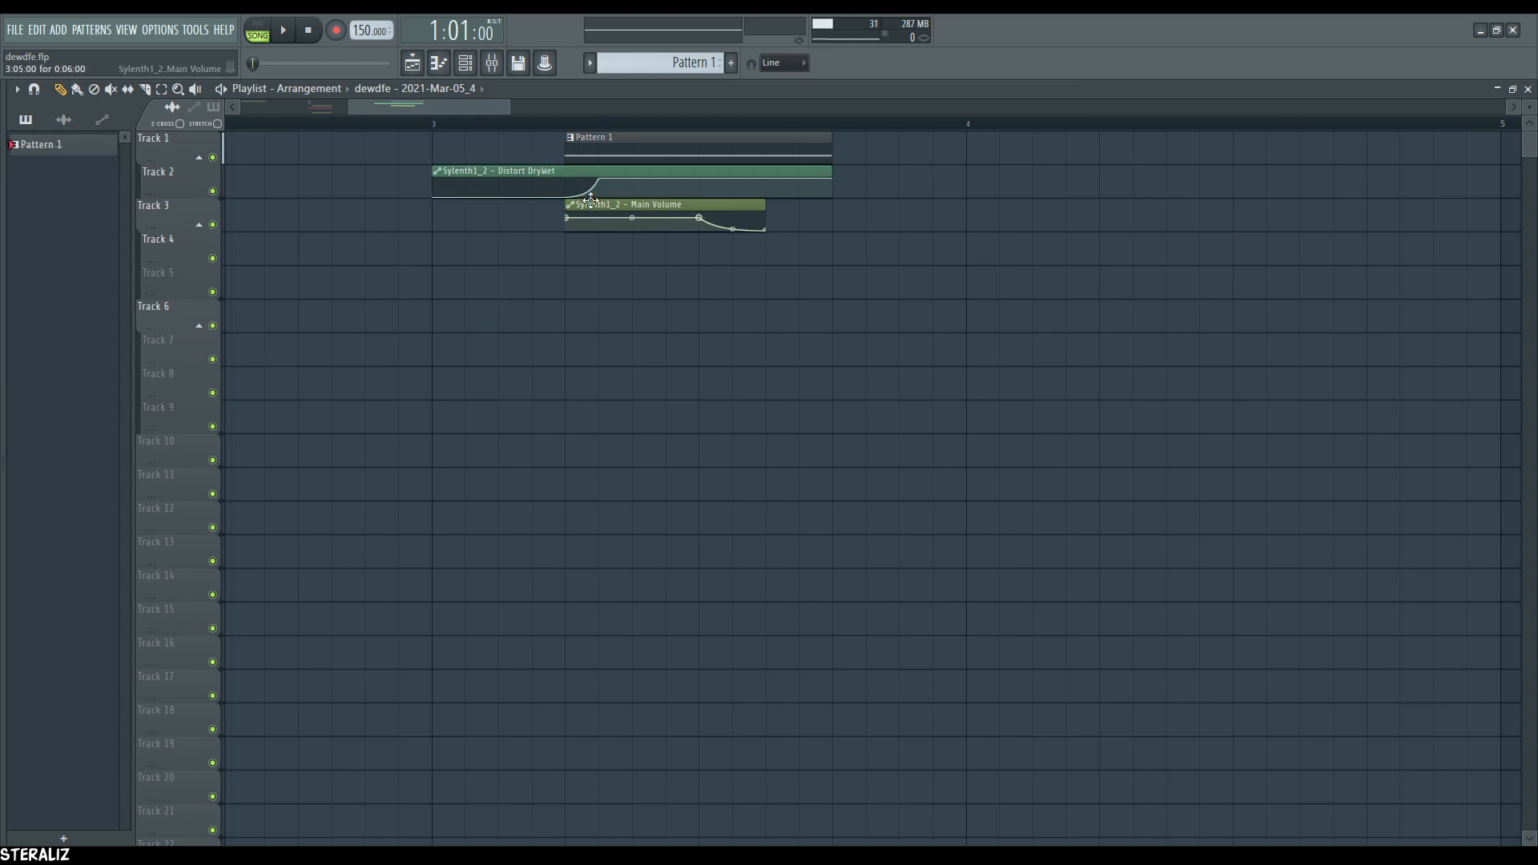
mouse_move(474, 176)
mouse_down()
mouse_move(502, 182)
mouse_move(482, 179)
mouse_up()
click(564, 125)
click(464, 125)
click(440, 124)
key(space)
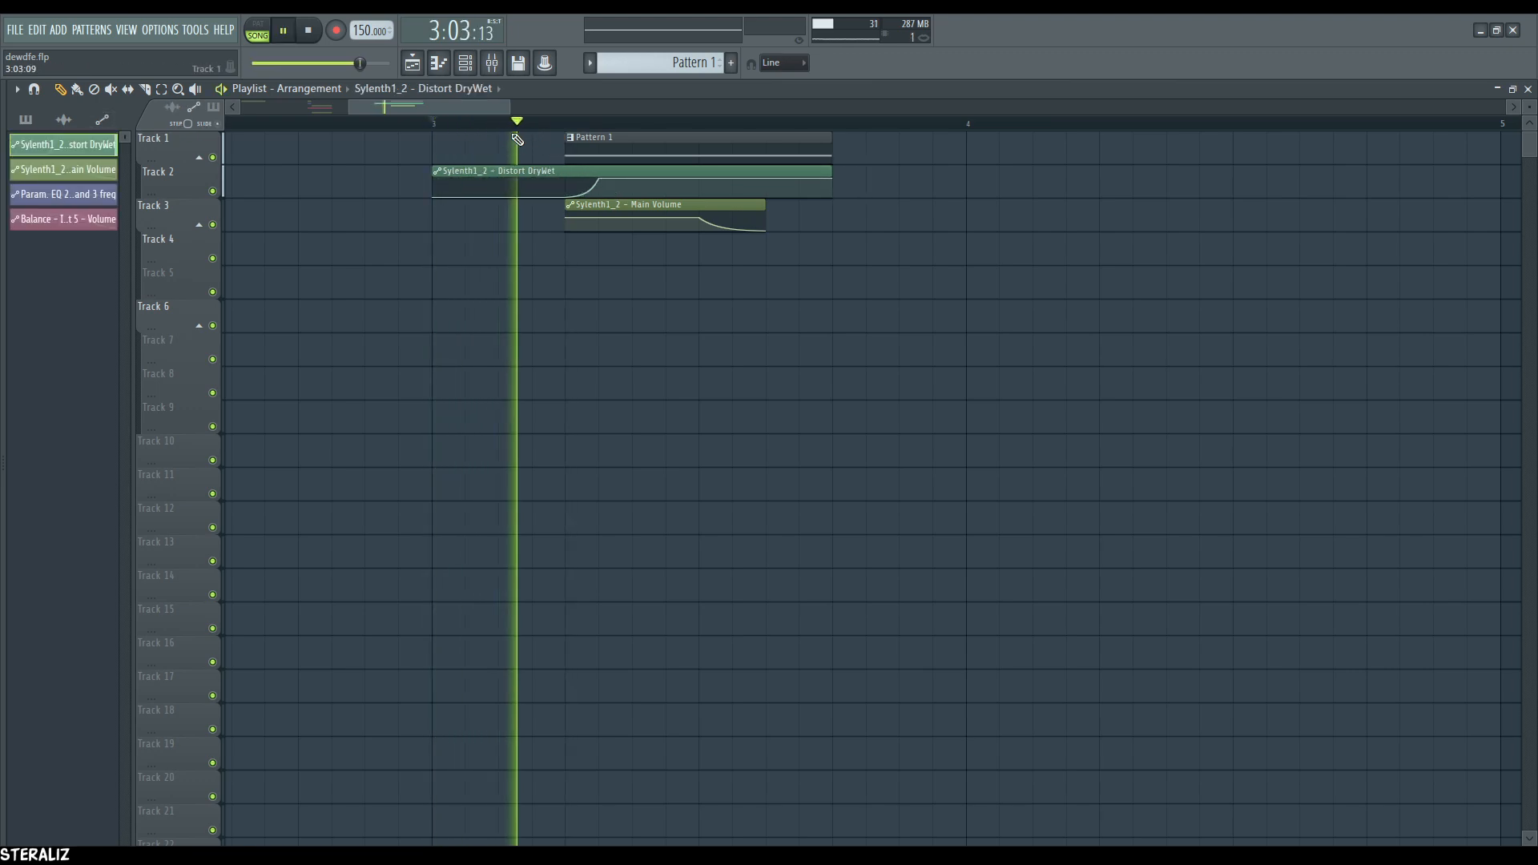
key(space)
- Replay Pattern 1 from its start at 3:05 and from 3:04 to hear the distortion fade in
click(566, 124)
key(space)
key(space)
key(space)
key(space)
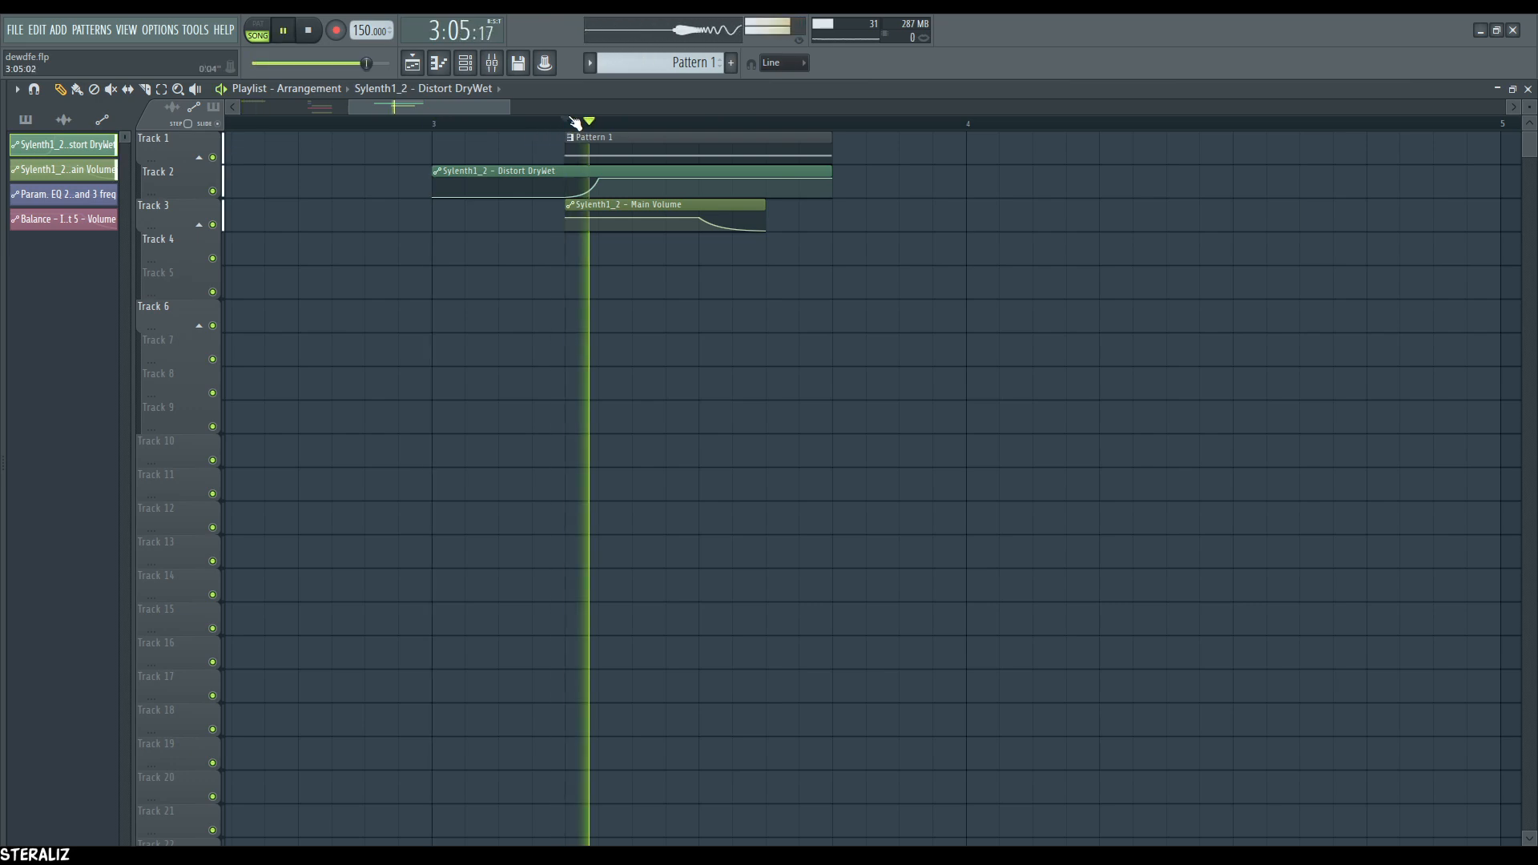
click(530, 126)
key(space)
key(space)
key(space)
key(space)
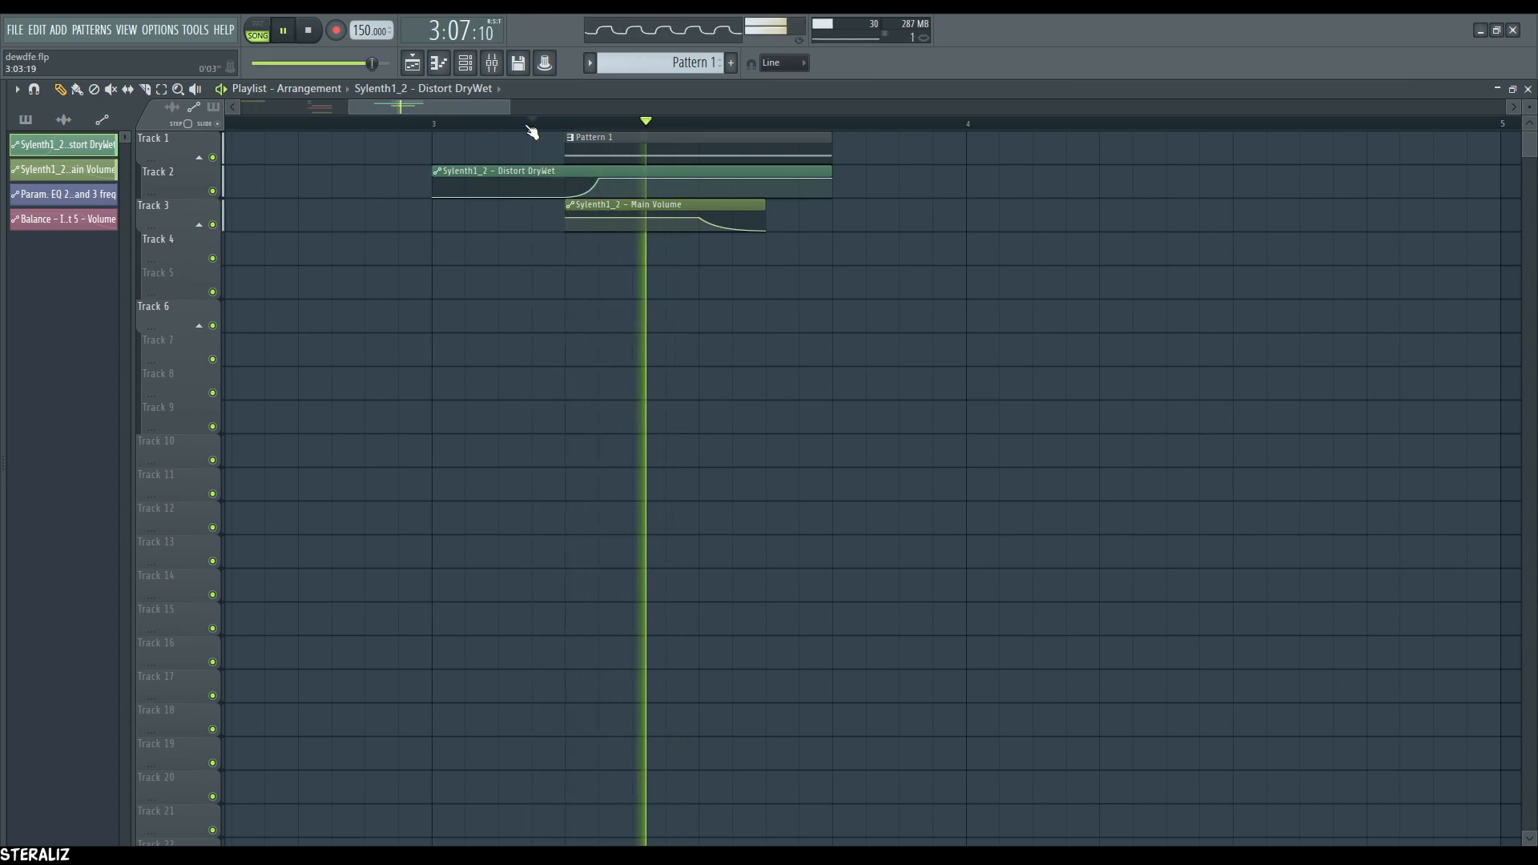
- List the project's audio clips and view the sample settings of dewdfe - 2021-Mar-05_2
scroll(496, 133, right, 3)
scroll(479, 137, left, 8)
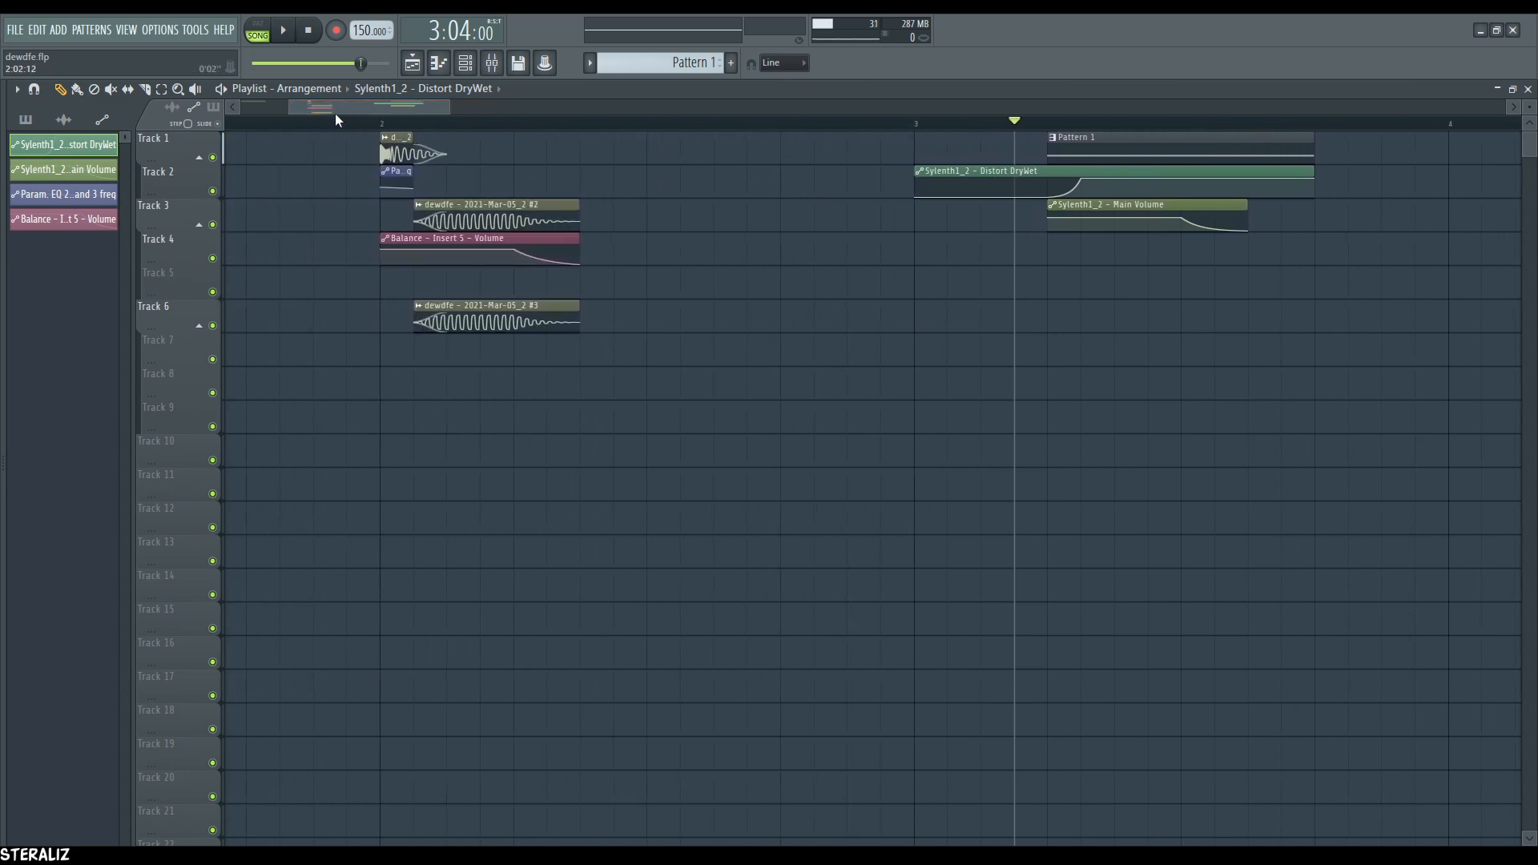
click(63, 119)
click(56, 147)
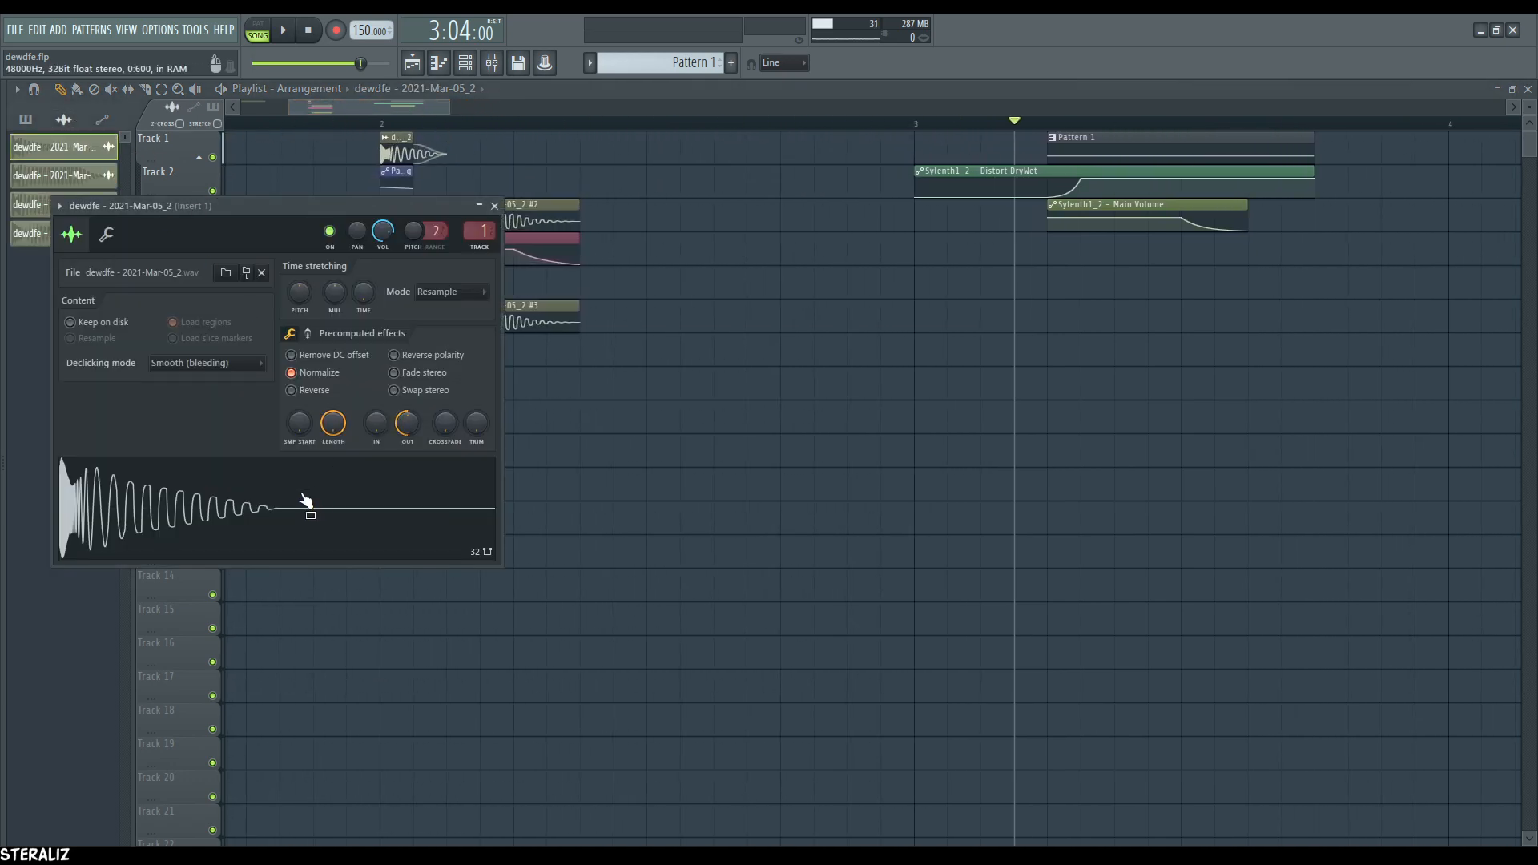
right_click(717, 304)
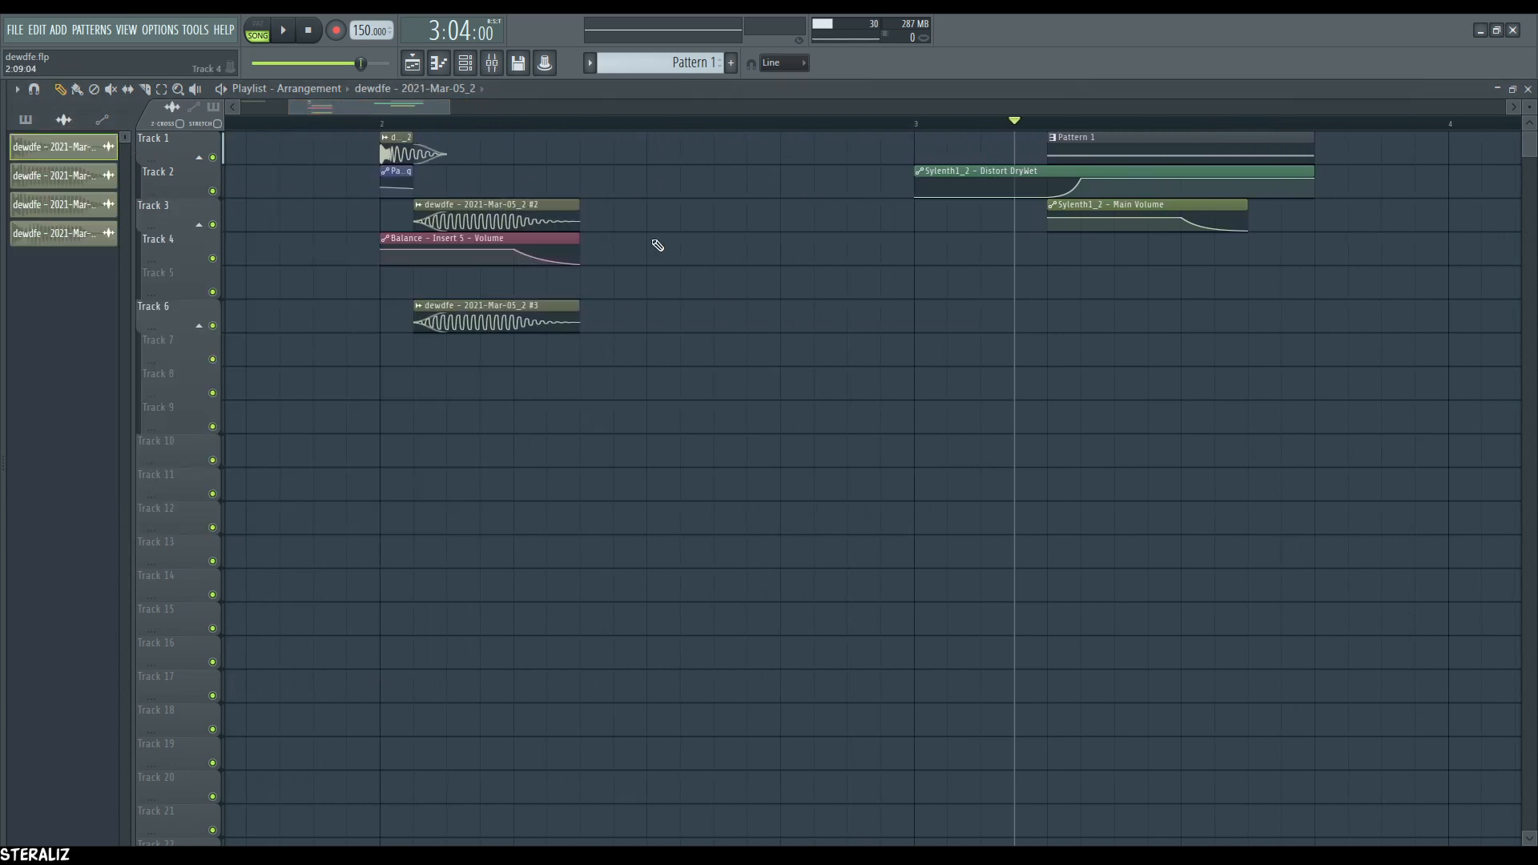
- Preview a temporary clone of dewdfe - 2021-Mar-05_2 without its fade-out and mixer routing, and delete the clone
double_click(84, 175)
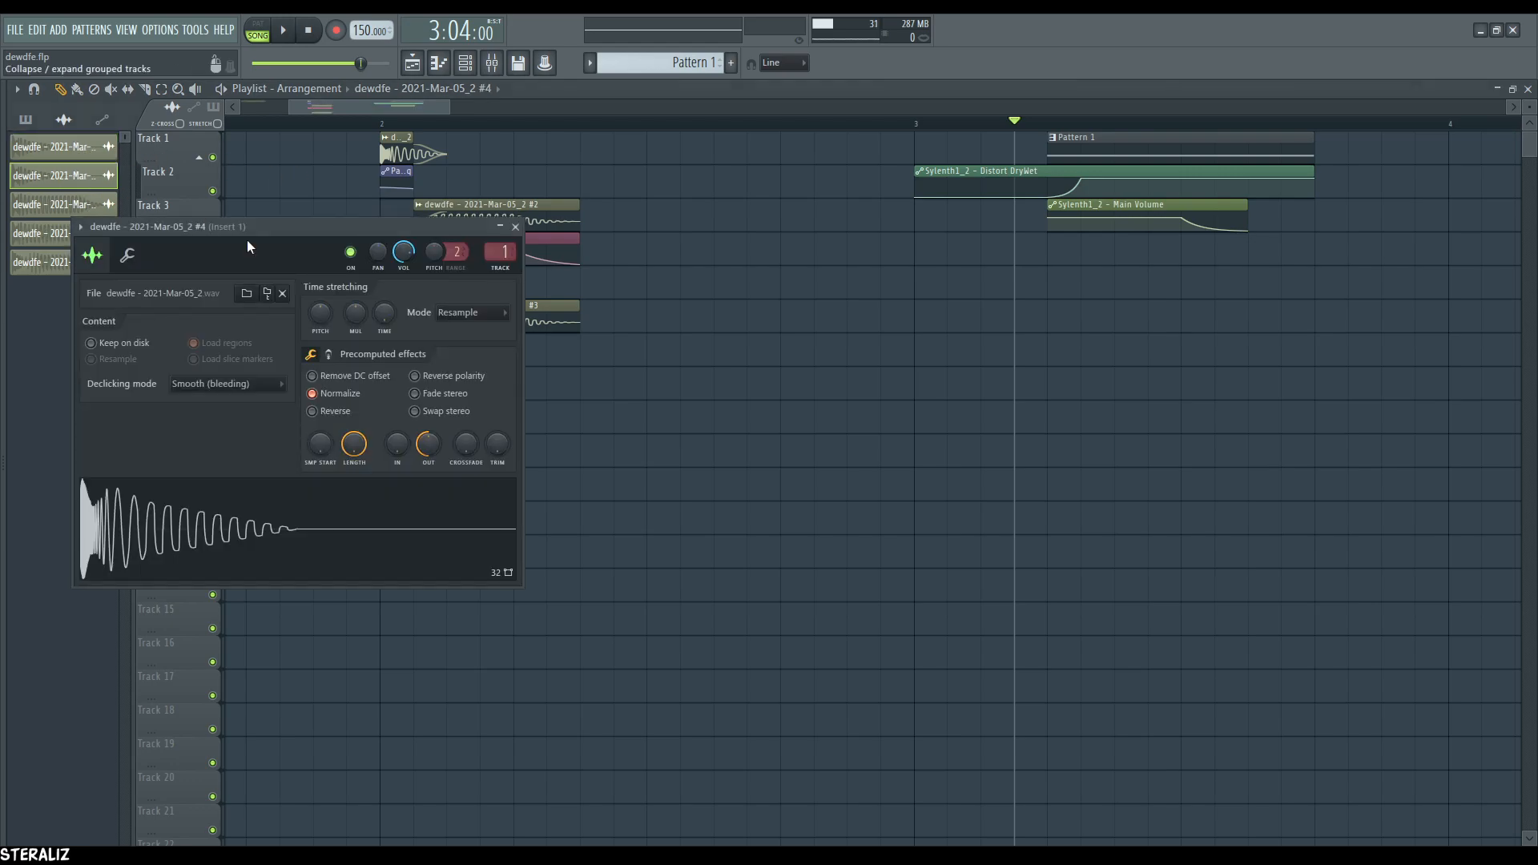
alt+click(419, 438)
drag(500, 252, 501, 263)
click(282, 528)
click(282, 529)
click(278, 522)
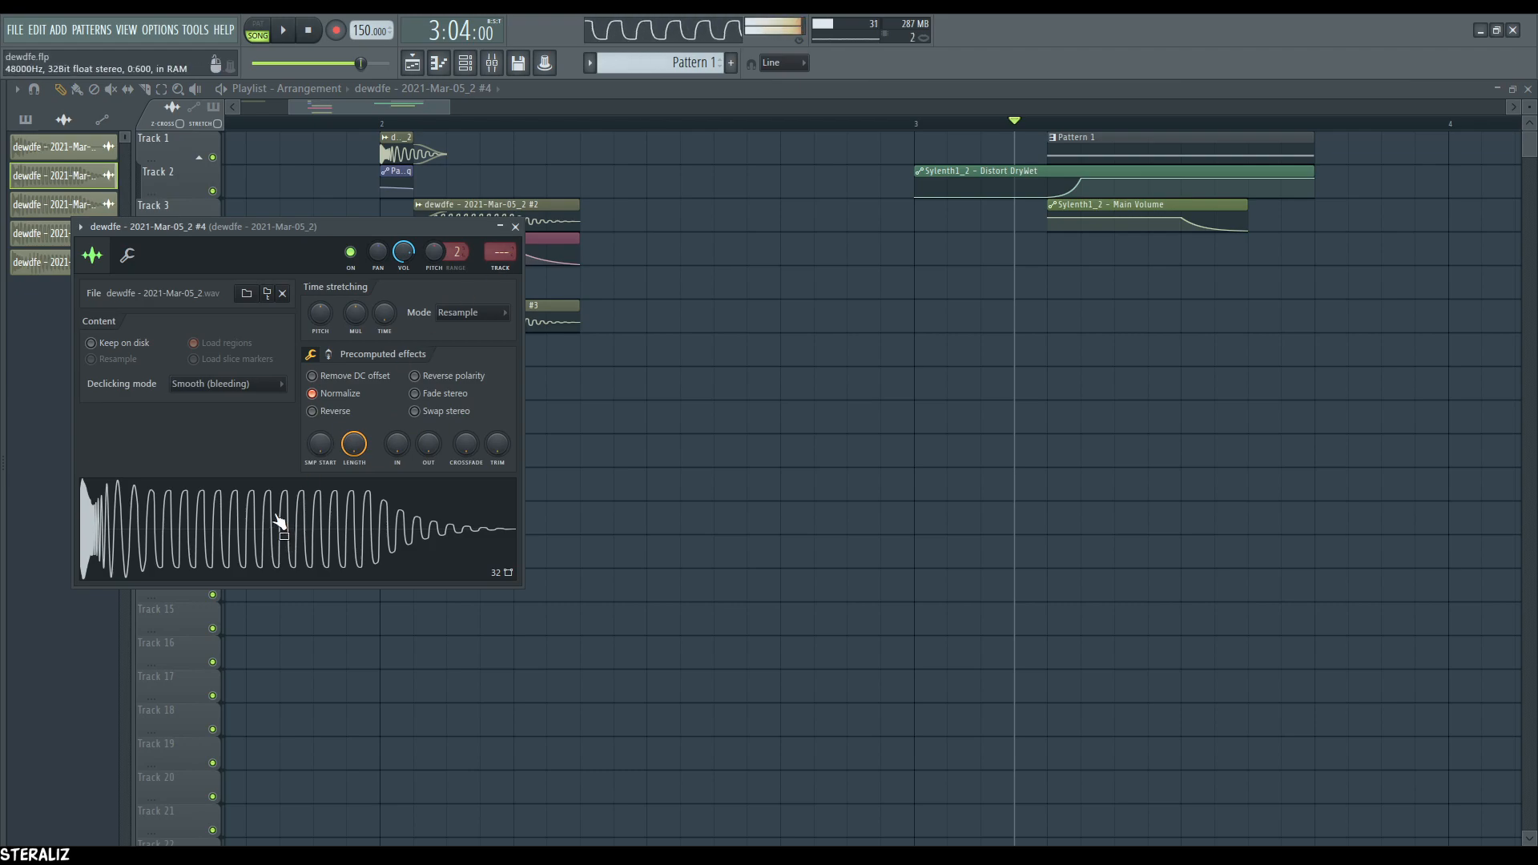
double_click(91, 184)
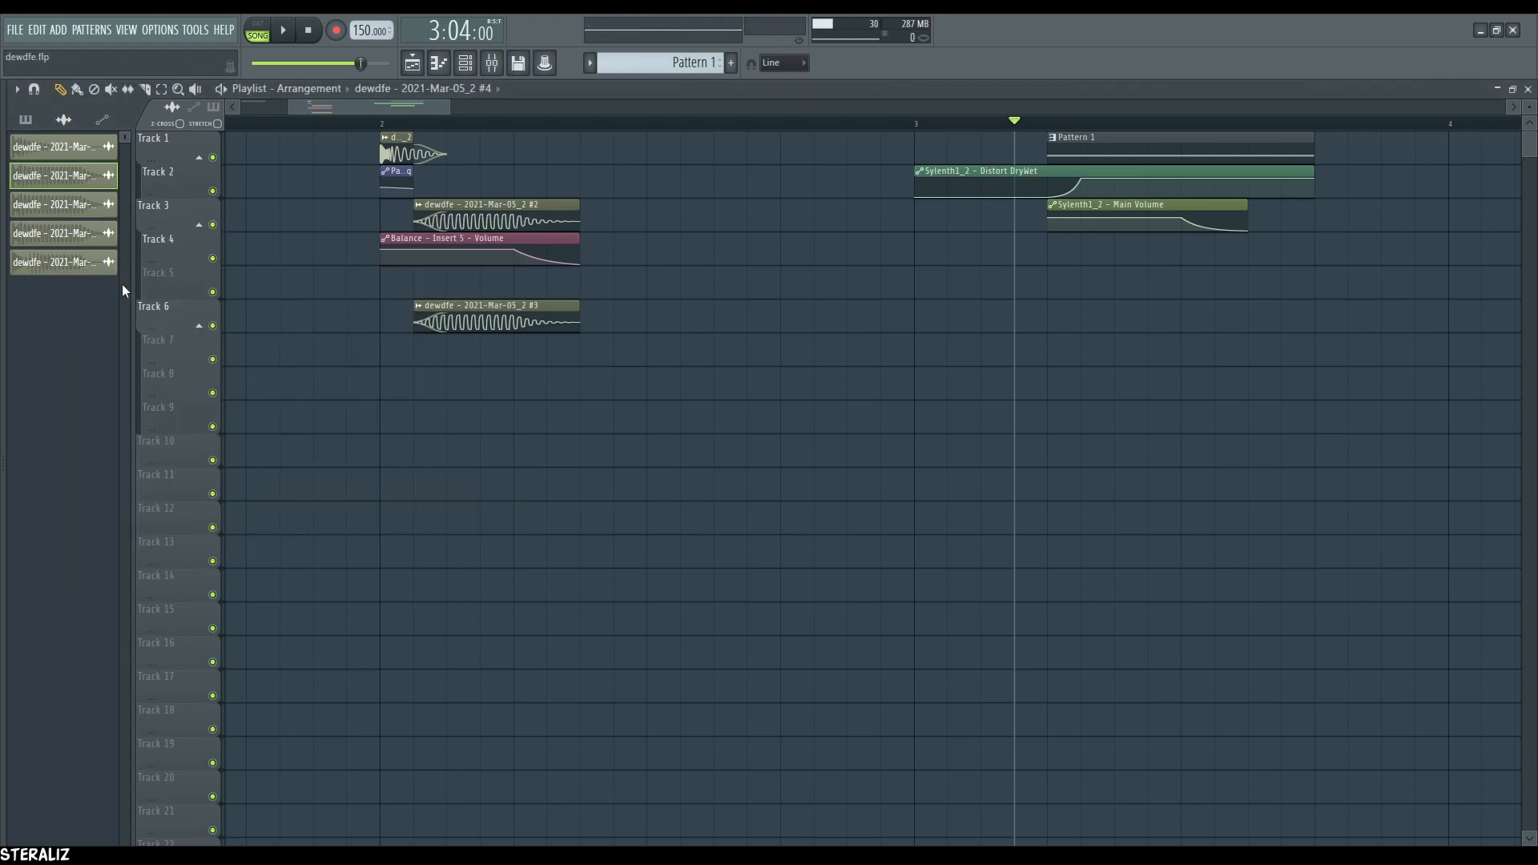
click(120, 357)
- Solo Tracks 1 and 2 and play the kick's opening clip from the start of bar 2
drag(407, 110, 375, 113)
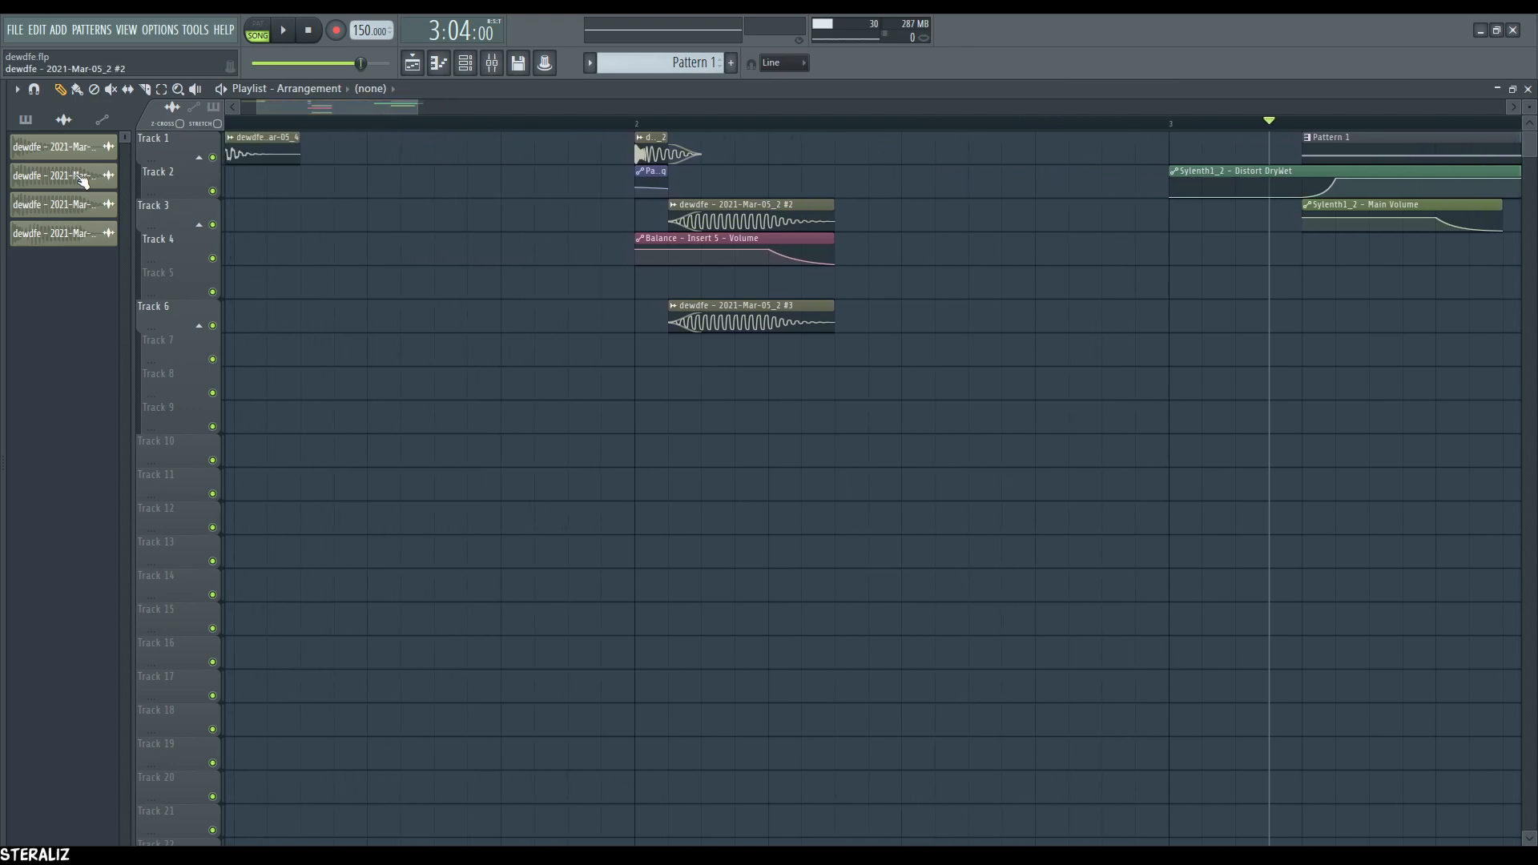
click(84, 177)
click(639, 123)
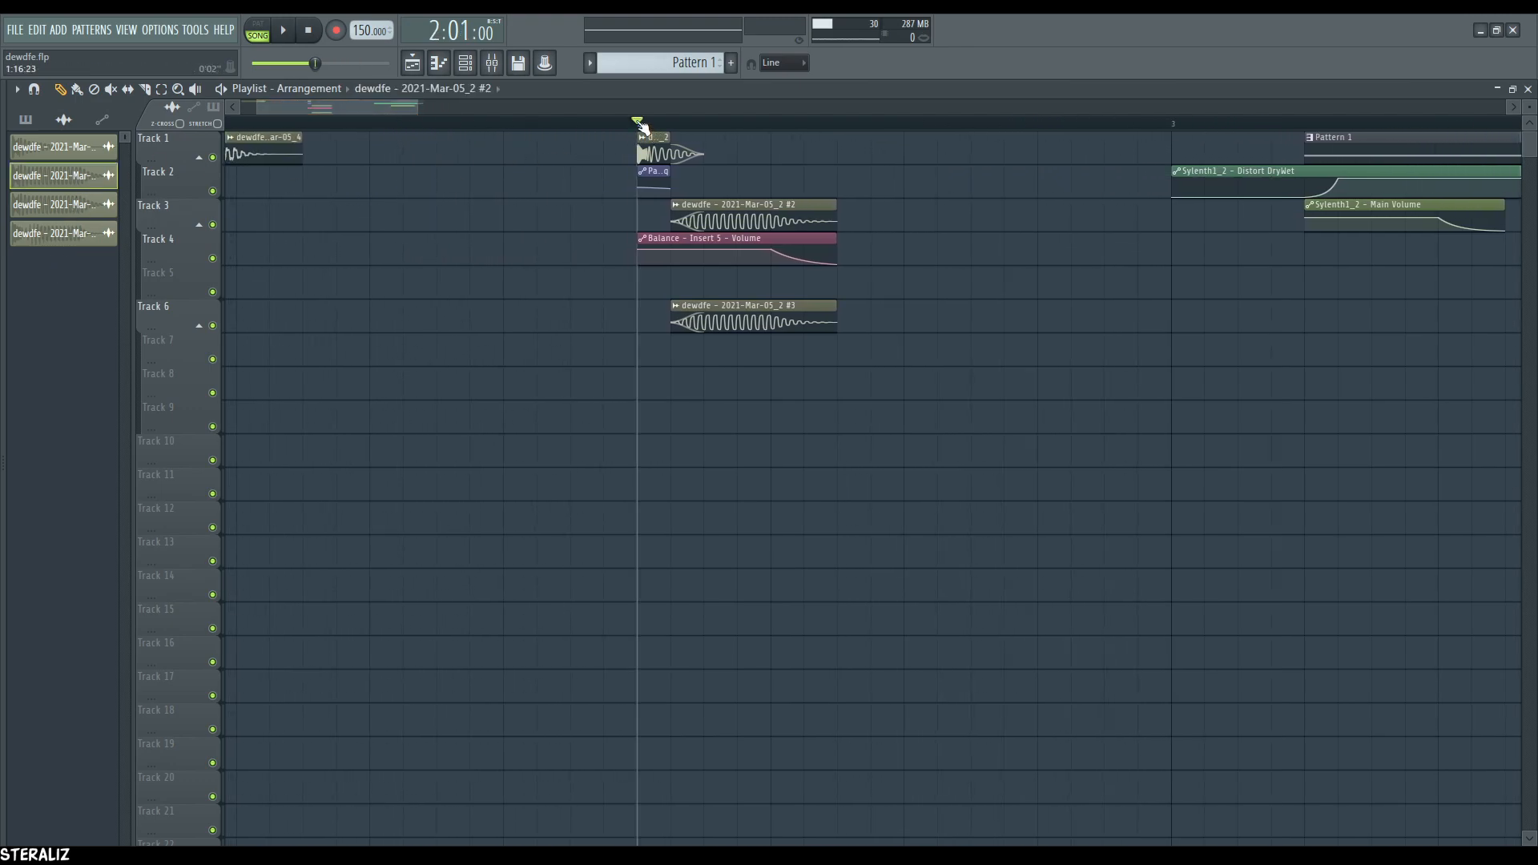
right_click(212, 157)
click(213, 191)
key(space)
key(space)
key(space)
key(space)
- Solo Track 3 together with Tracks 4 and 5
right_click(215, 192)
right_click(214, 192)
right_click(215, 225)
click(215, 258)
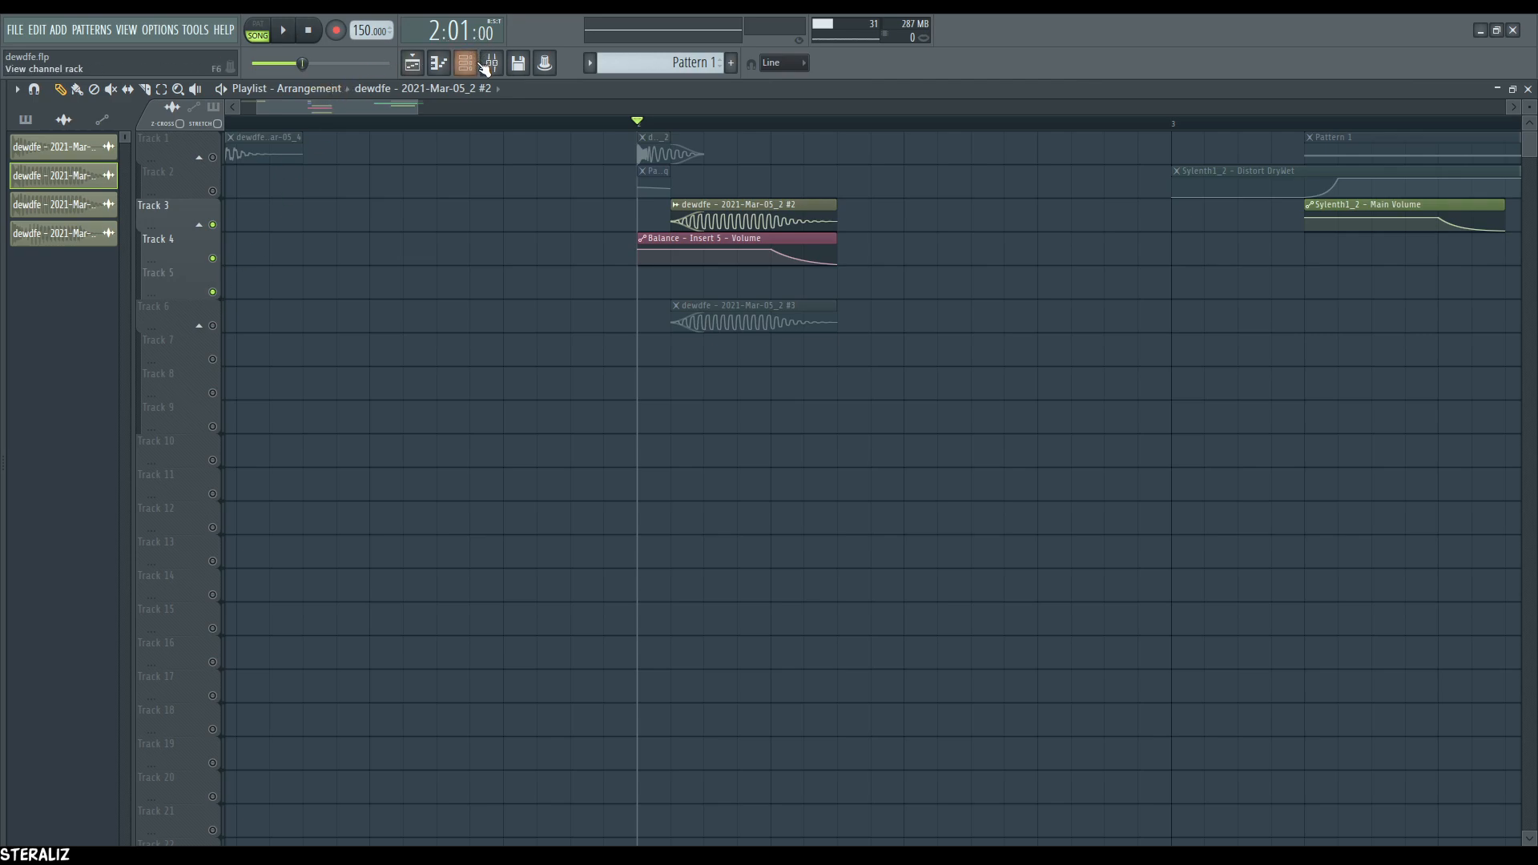
- Toggle the mute state of mixer Insert 5 and play the soloed Tracks 3 to 5 from bar 2
click(492, 63)
click(177, 444)
click(174, 460)
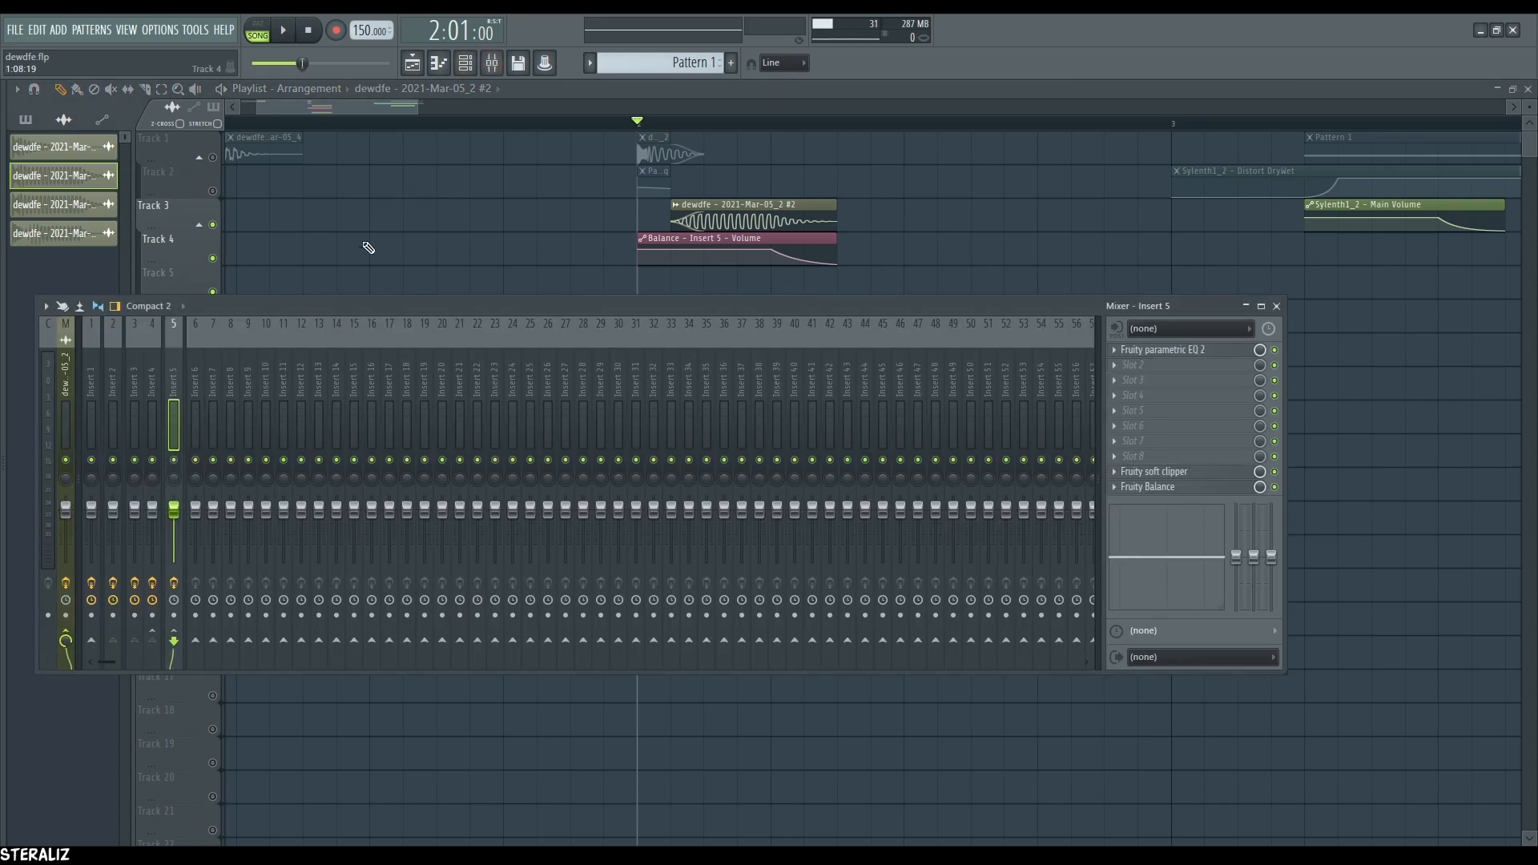
right_click(376, 244)
key(space)
key(space)
key(space)
key(space)
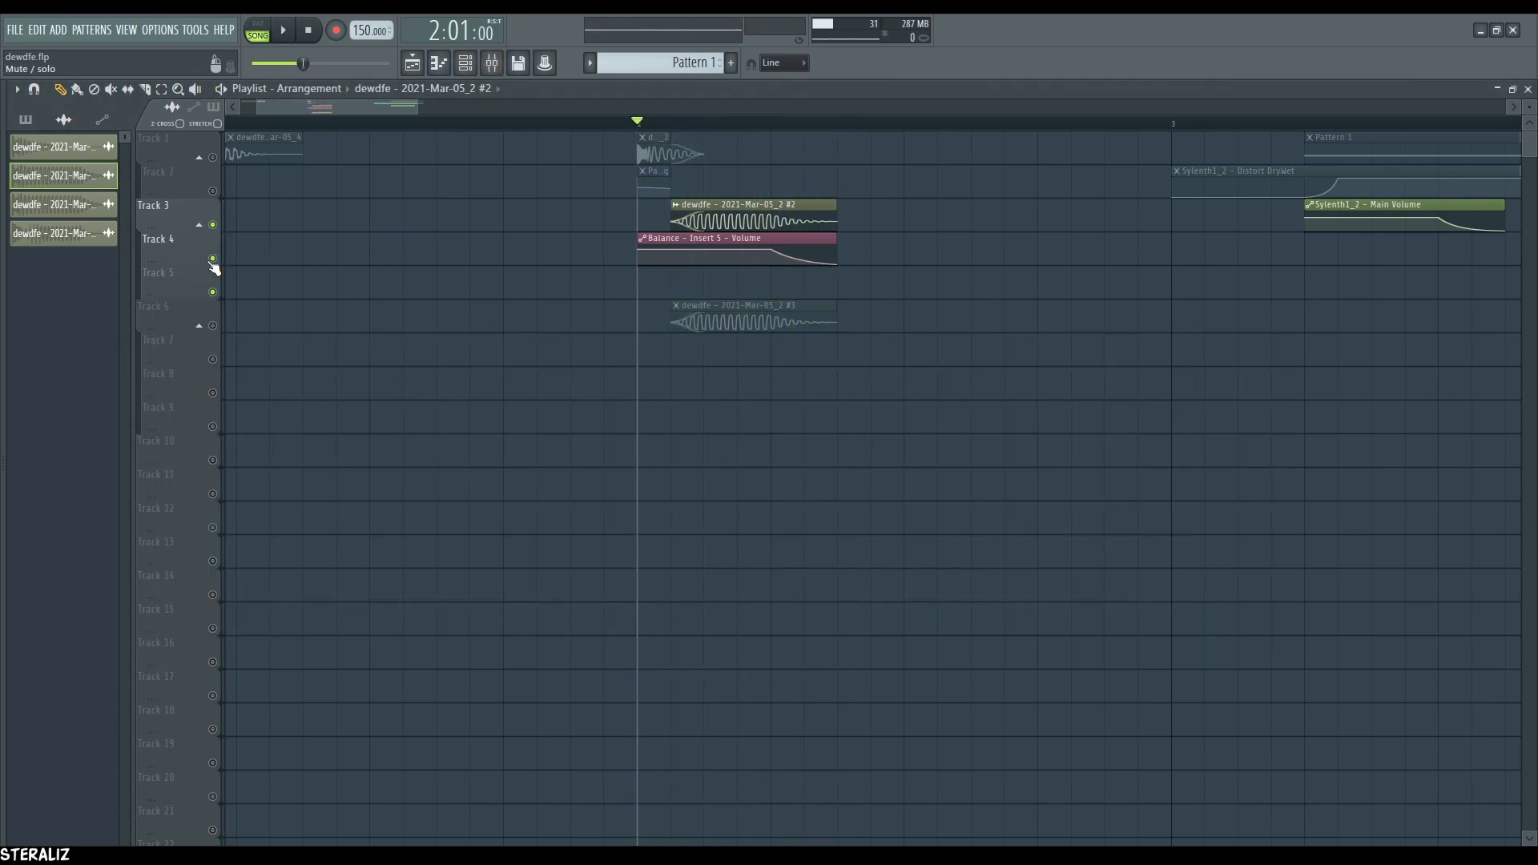
- Solo Tracks 6 to 9 and play the layer from bar 2 while viewing the mixer levels
drag(213, 324, 215, 425)
key(space)
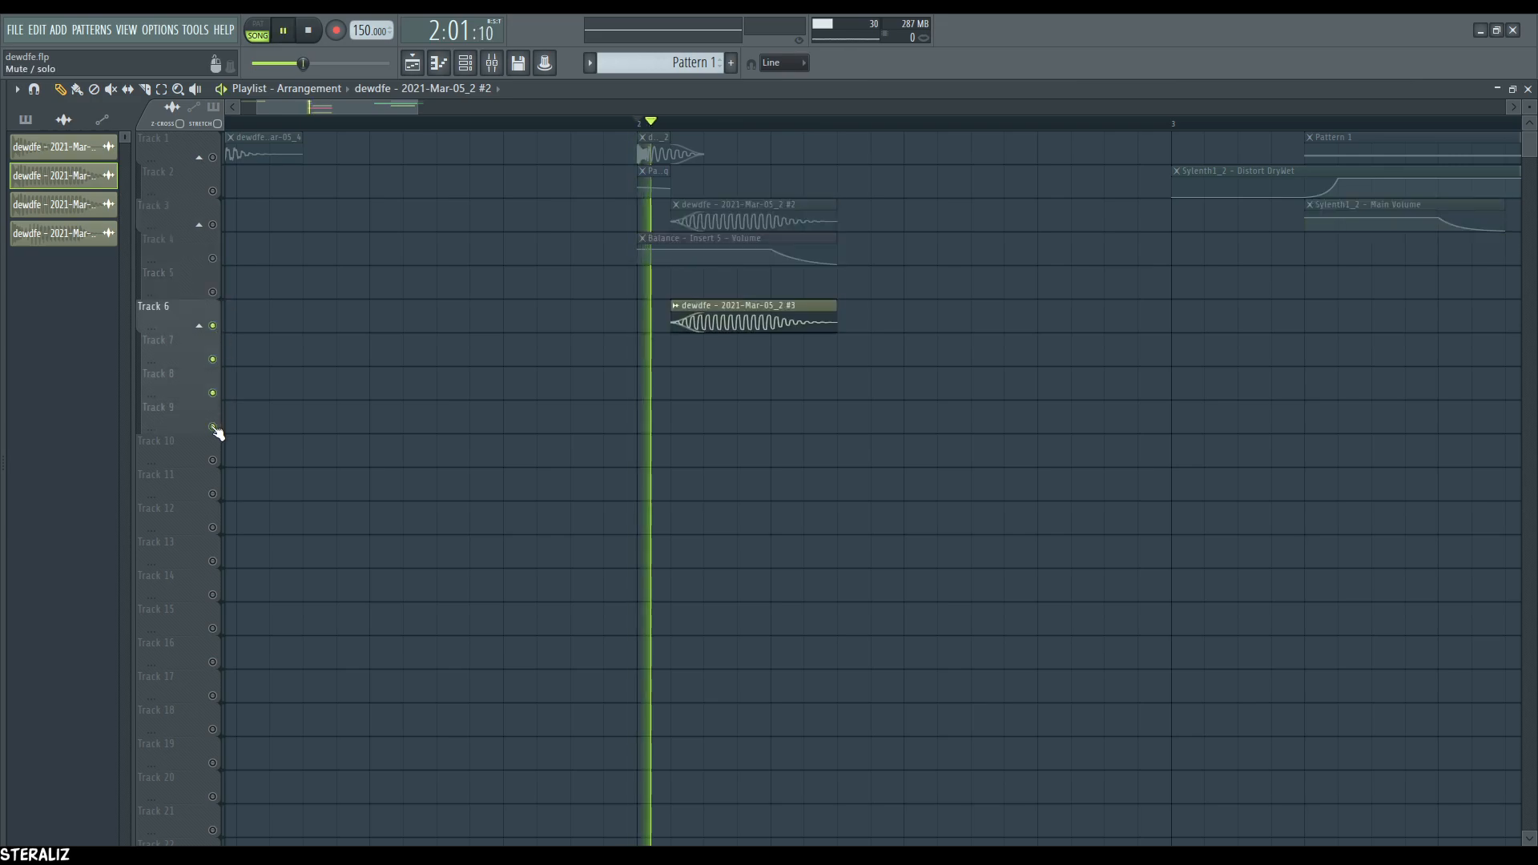
key(space)
click(492, 62)
key(space)
key(space)
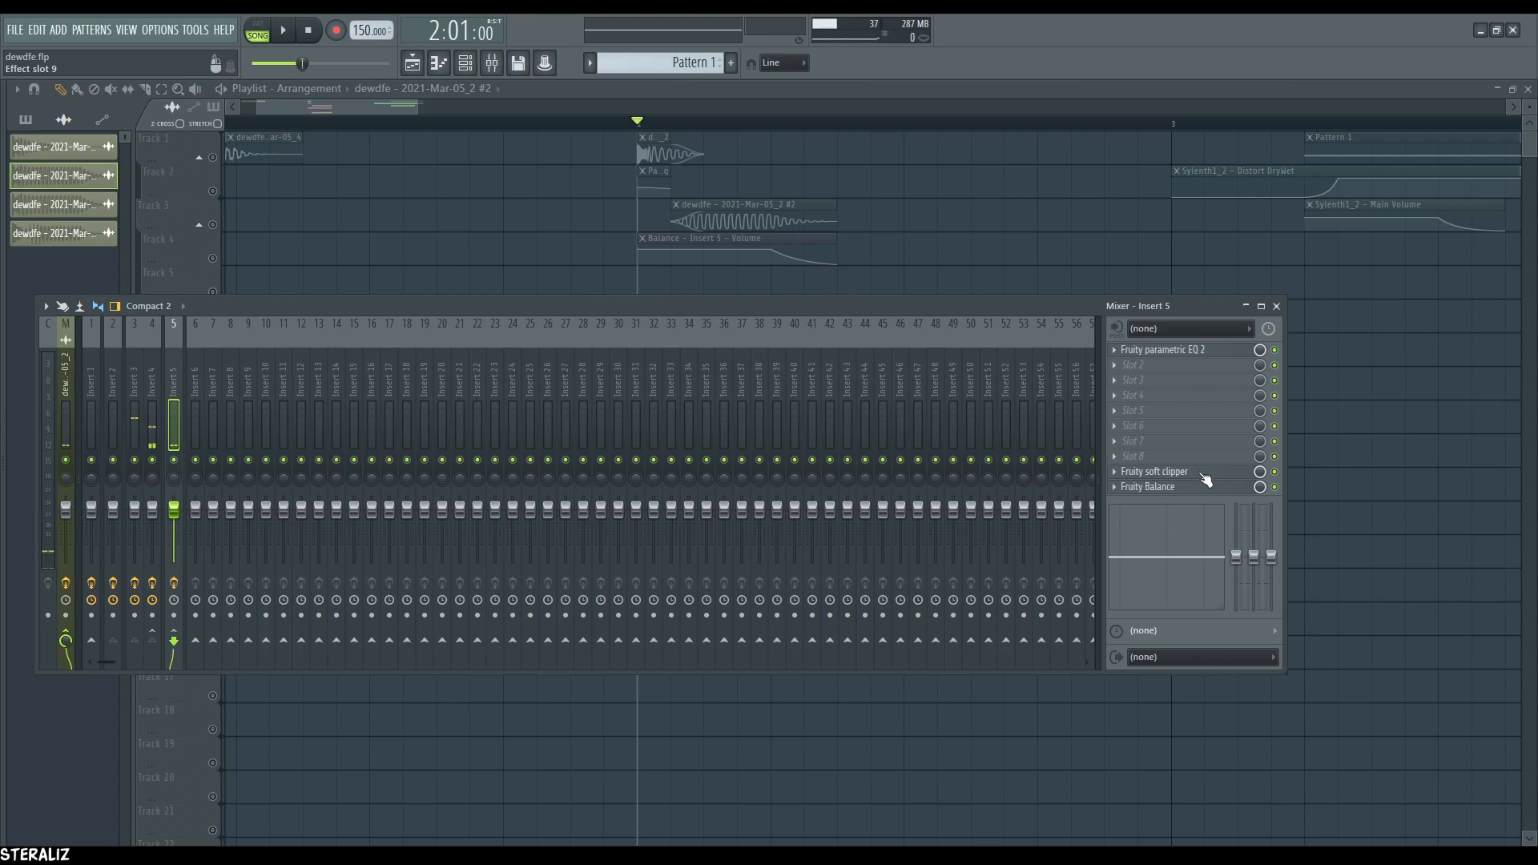
- Enable Track 4's Balance volume automation alongside Track 6 and play both from bar 2
key(F9)
click(212, 258)
key(space)
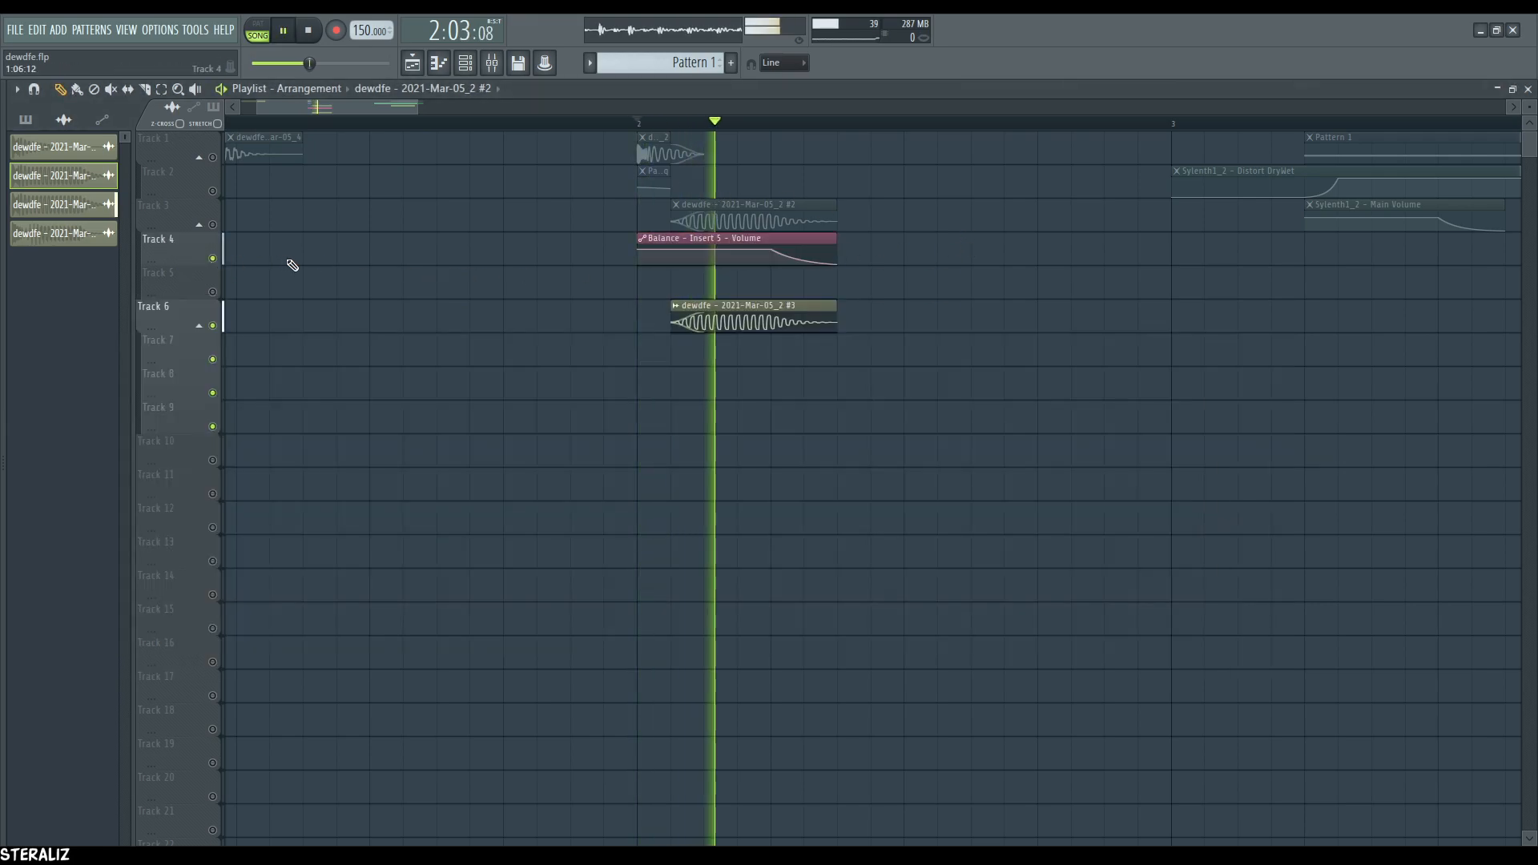
key(space)
key(space)
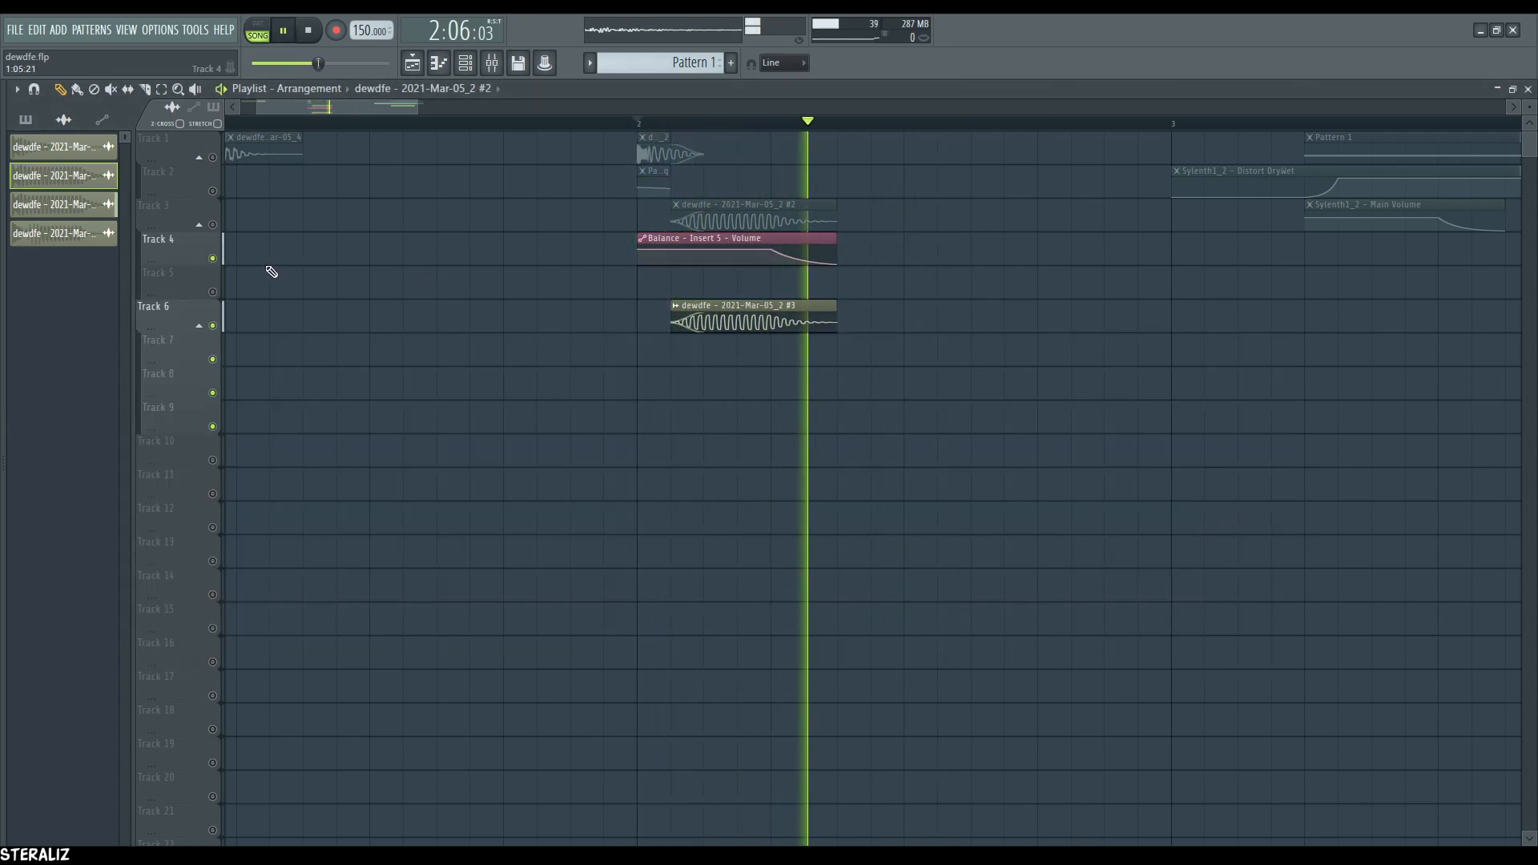
key(space)
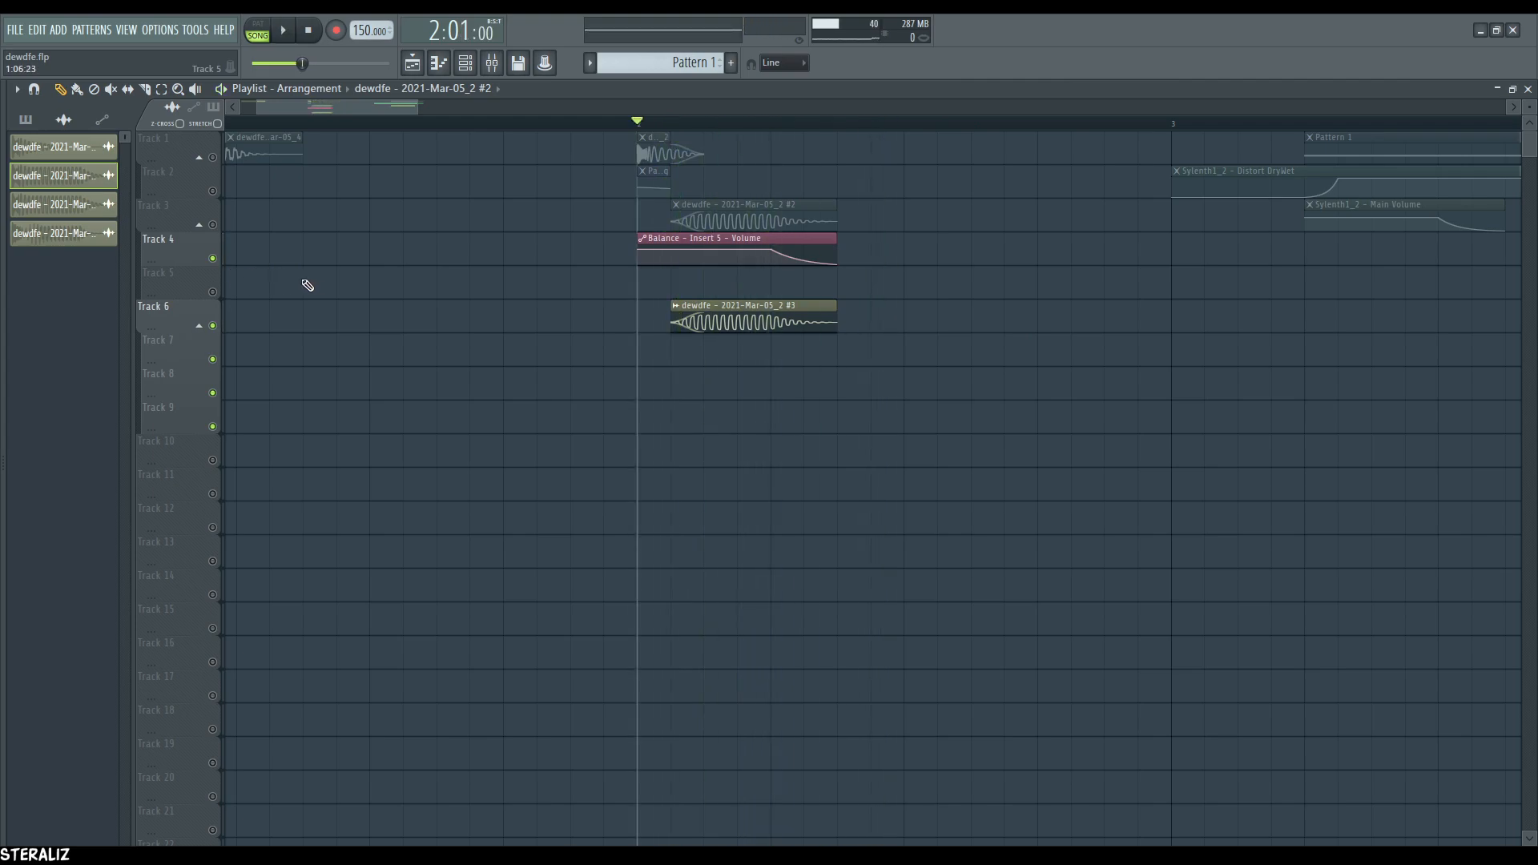
- Re-enable all playlist tracks and play the full layered kick from bar 2
ctrl+click(212, 258)
ctrl+click(212, 257)
key(space)
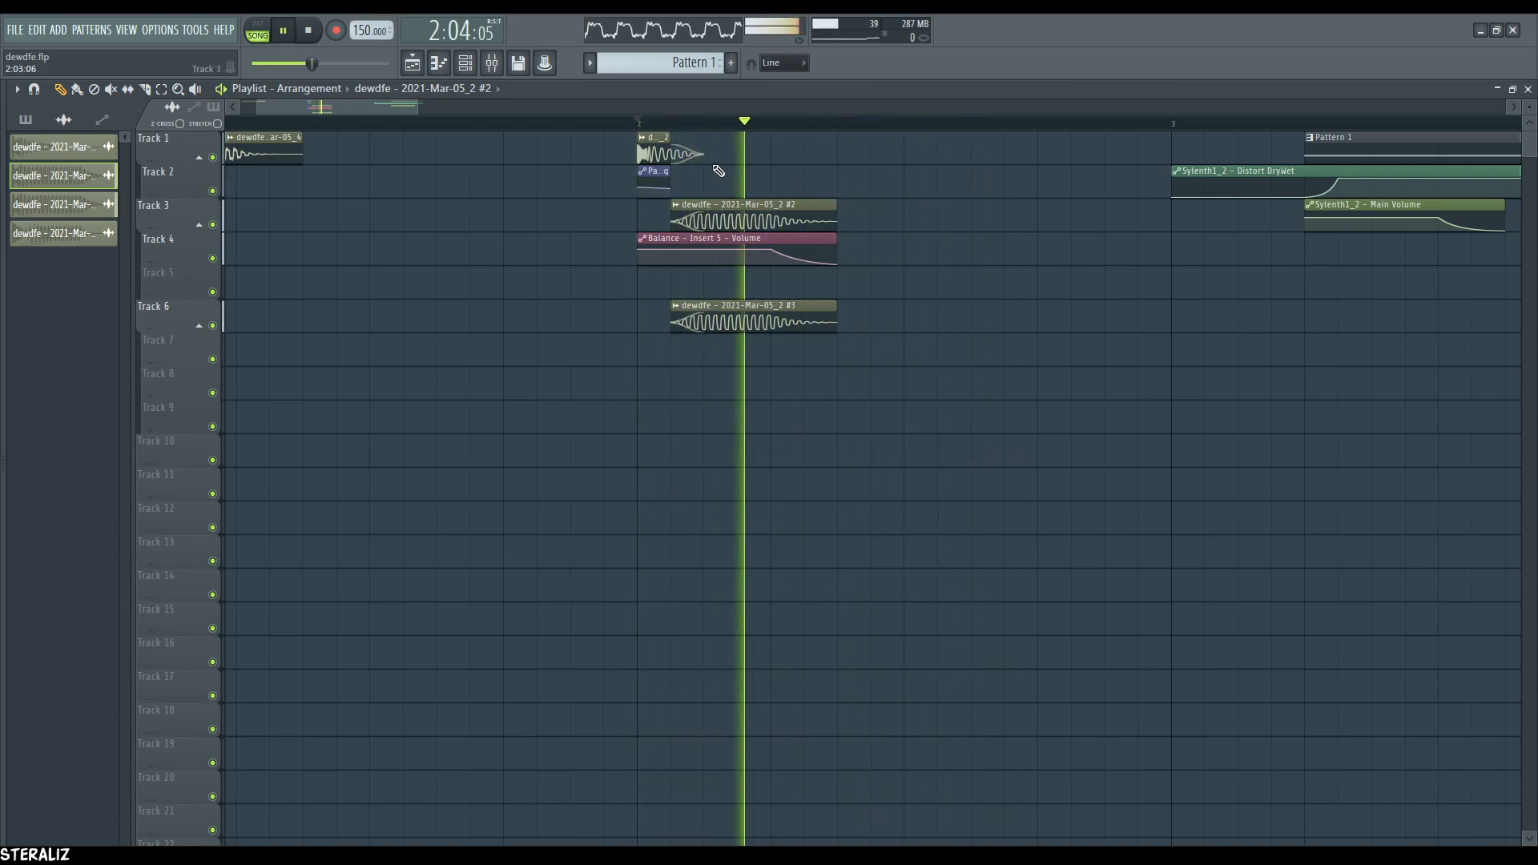
key(space)
- Mute the tail layers on Tracks 3 and 6 and turn both back on
mouse_move(386, 104)
mouse_down()
mouse_move(439, 107)
mouse_move(410, 110)
mouse_up()
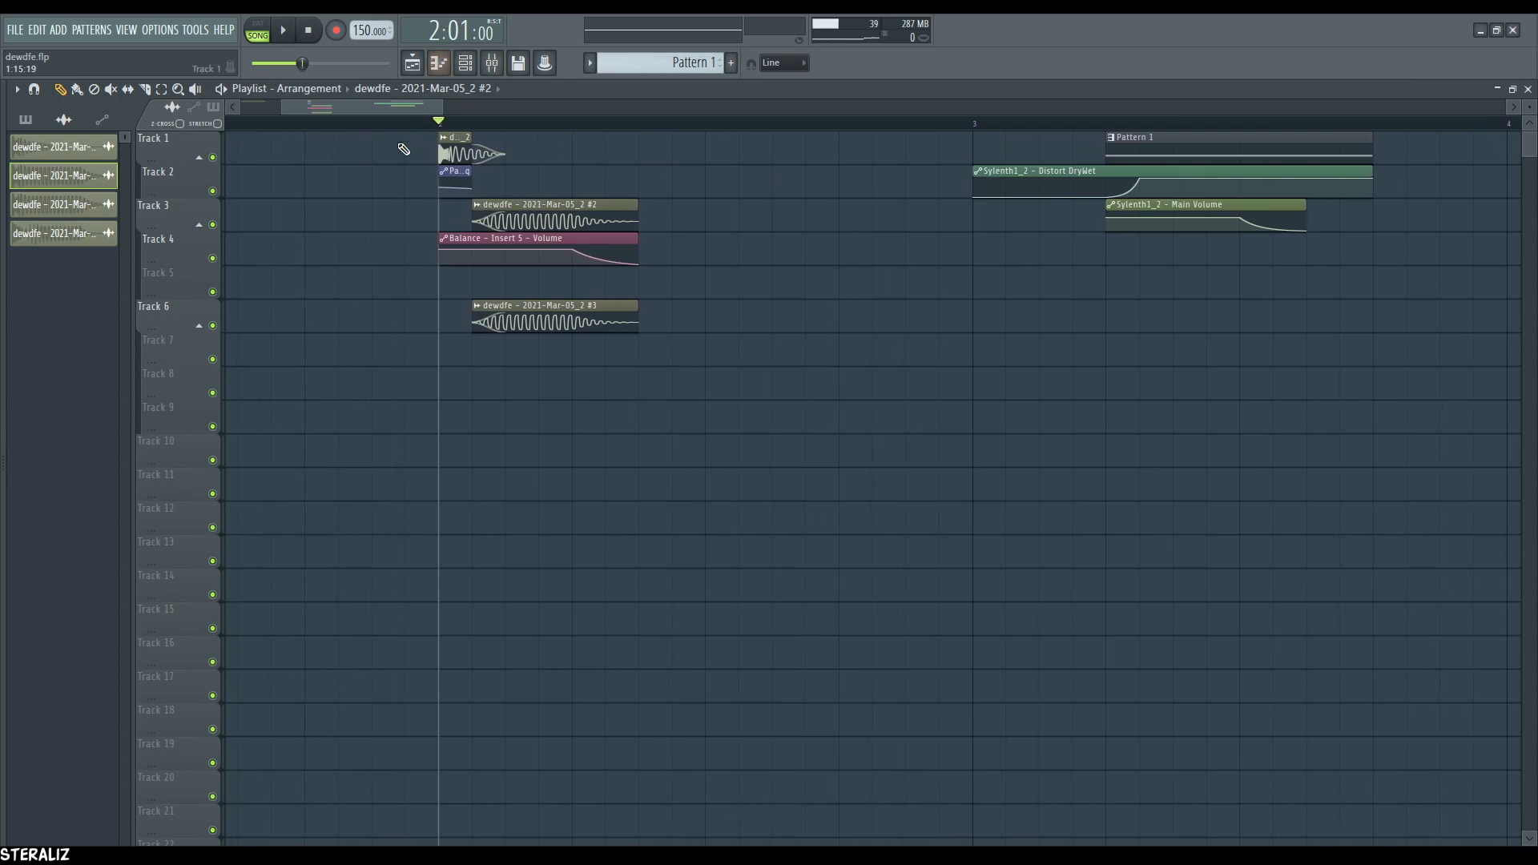
click(212, 224)
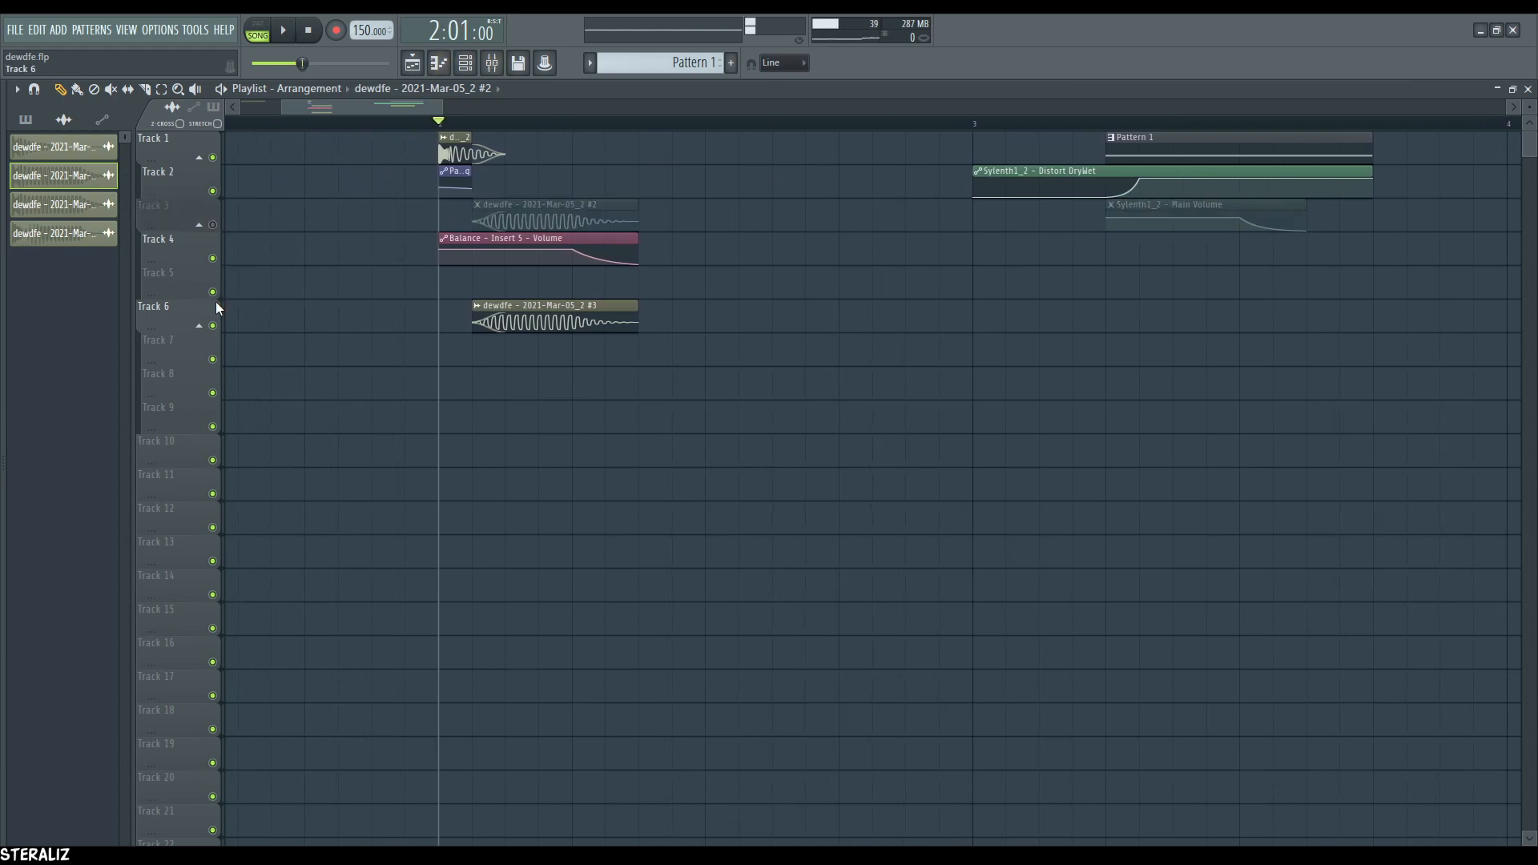
click(212, 325)
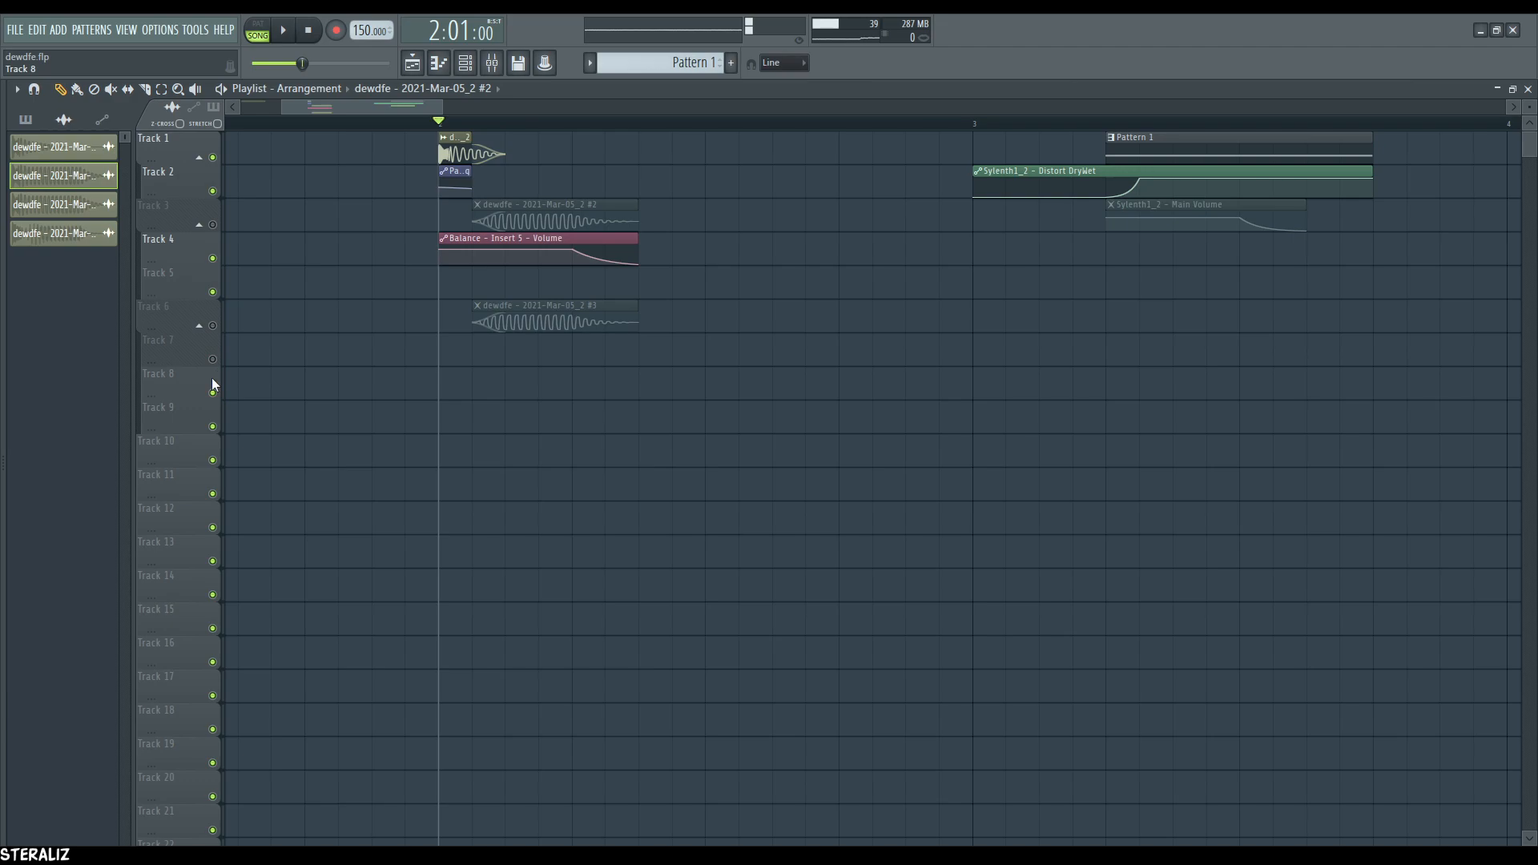
click(213, 325)
click(212, 225)
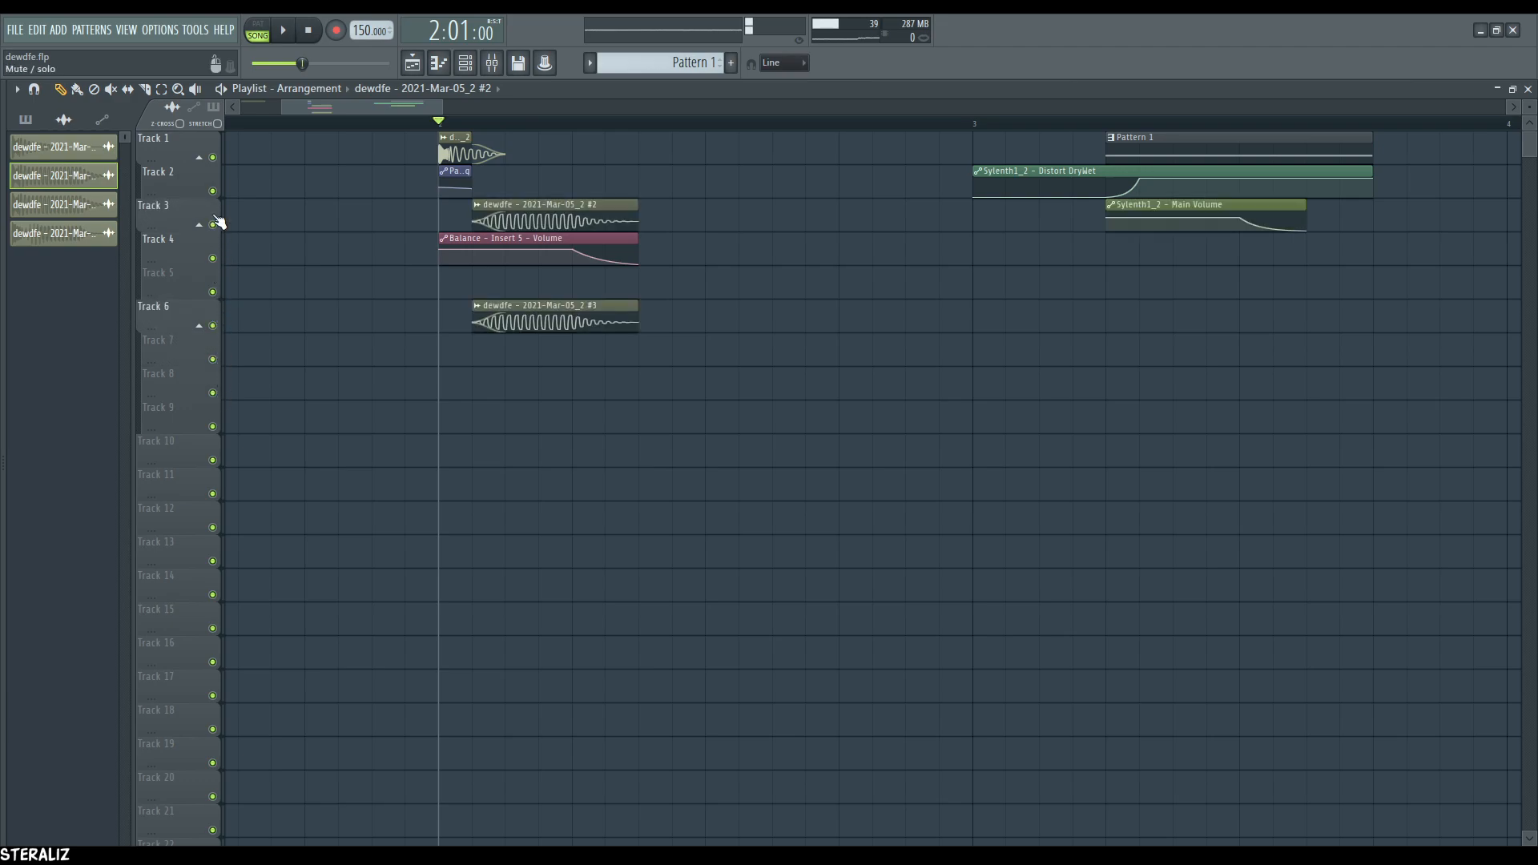
- Toggle the mute state of mixer Insert 5 and set a time selection from 2:01 to 2:05
click(492, 63)
click(174, 460)
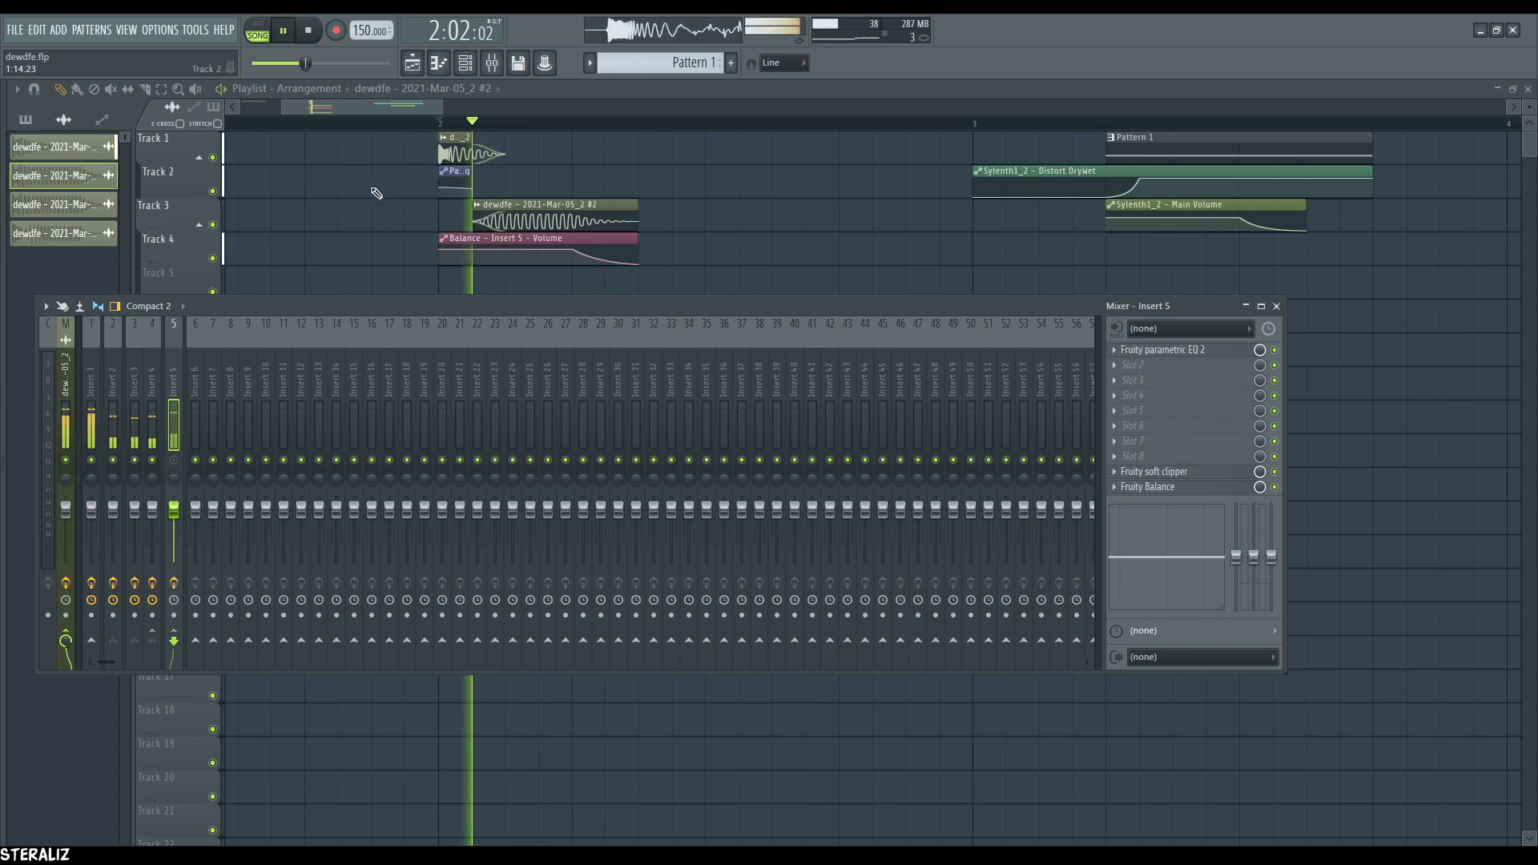
drag(569, 124, 504, 124)
click(496, 141)
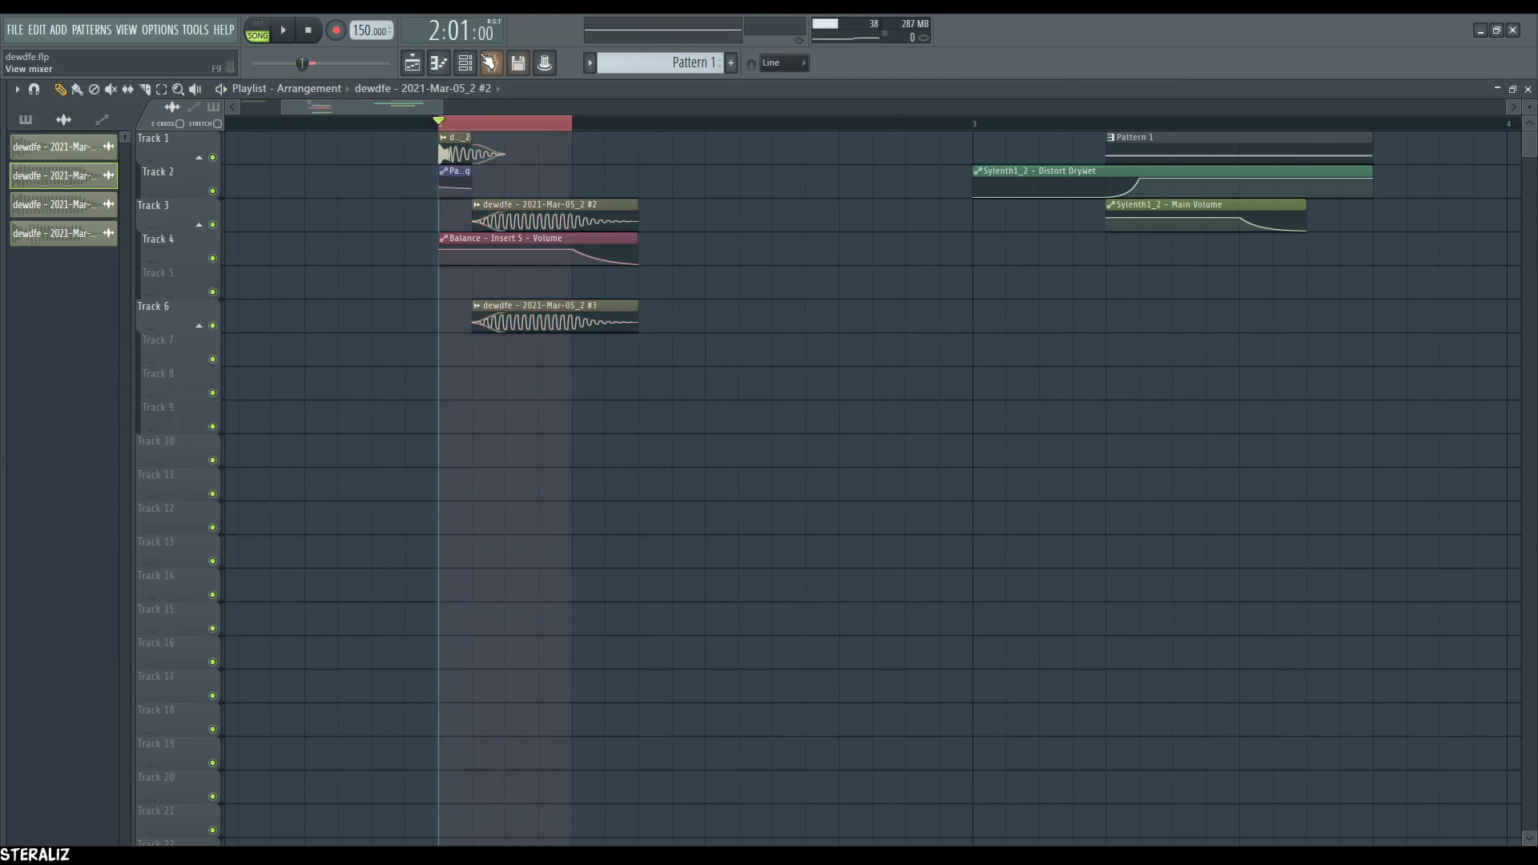
- Open the first Fruity parametric EQ 2 on mixer Insert 1 to view its curve
click(491, 62)
click(91, 410)
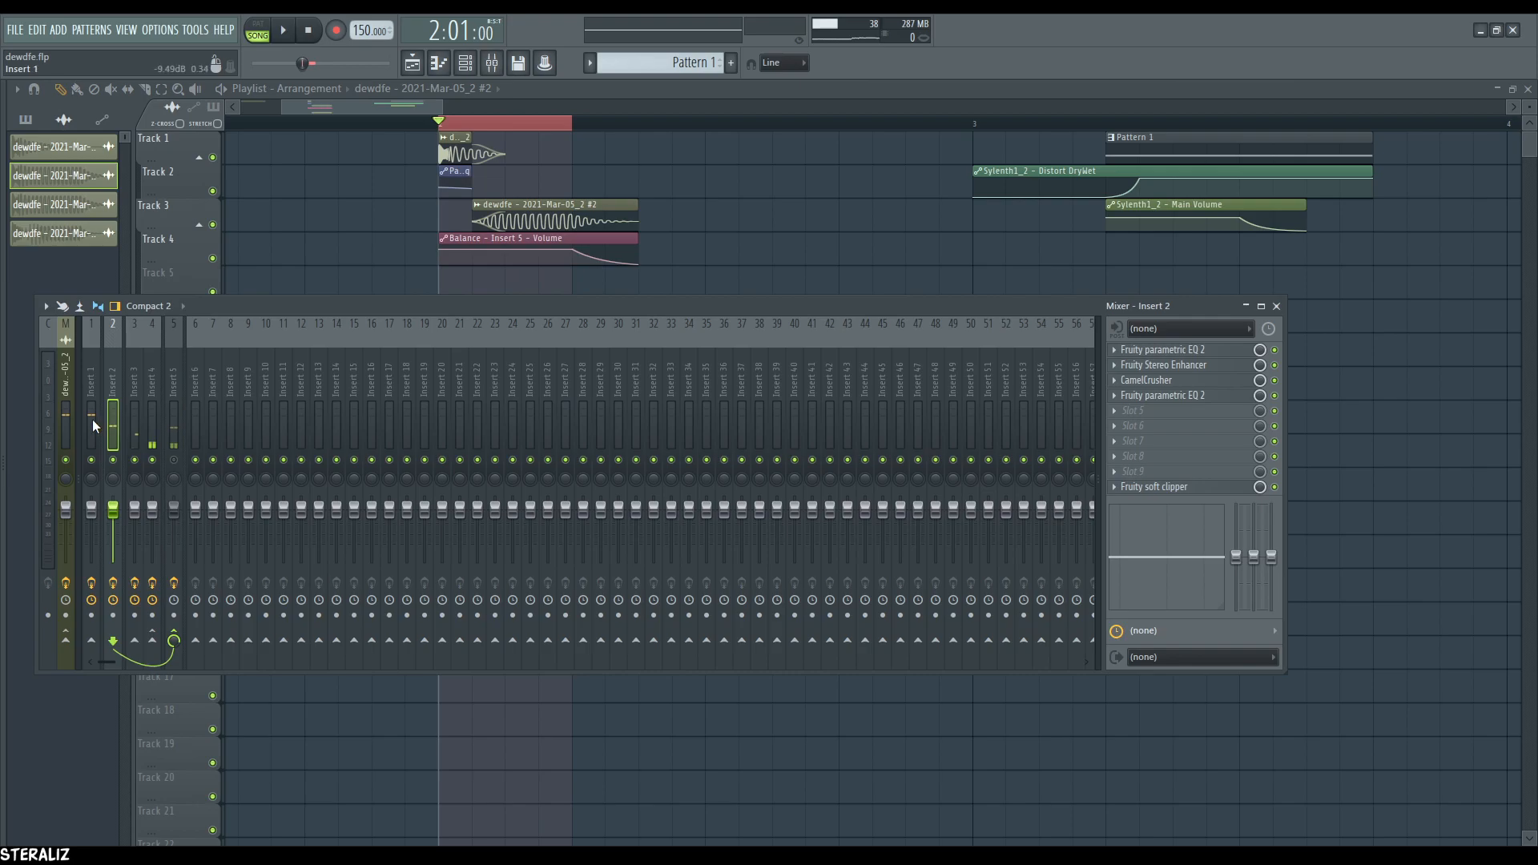
click(1187, 349)
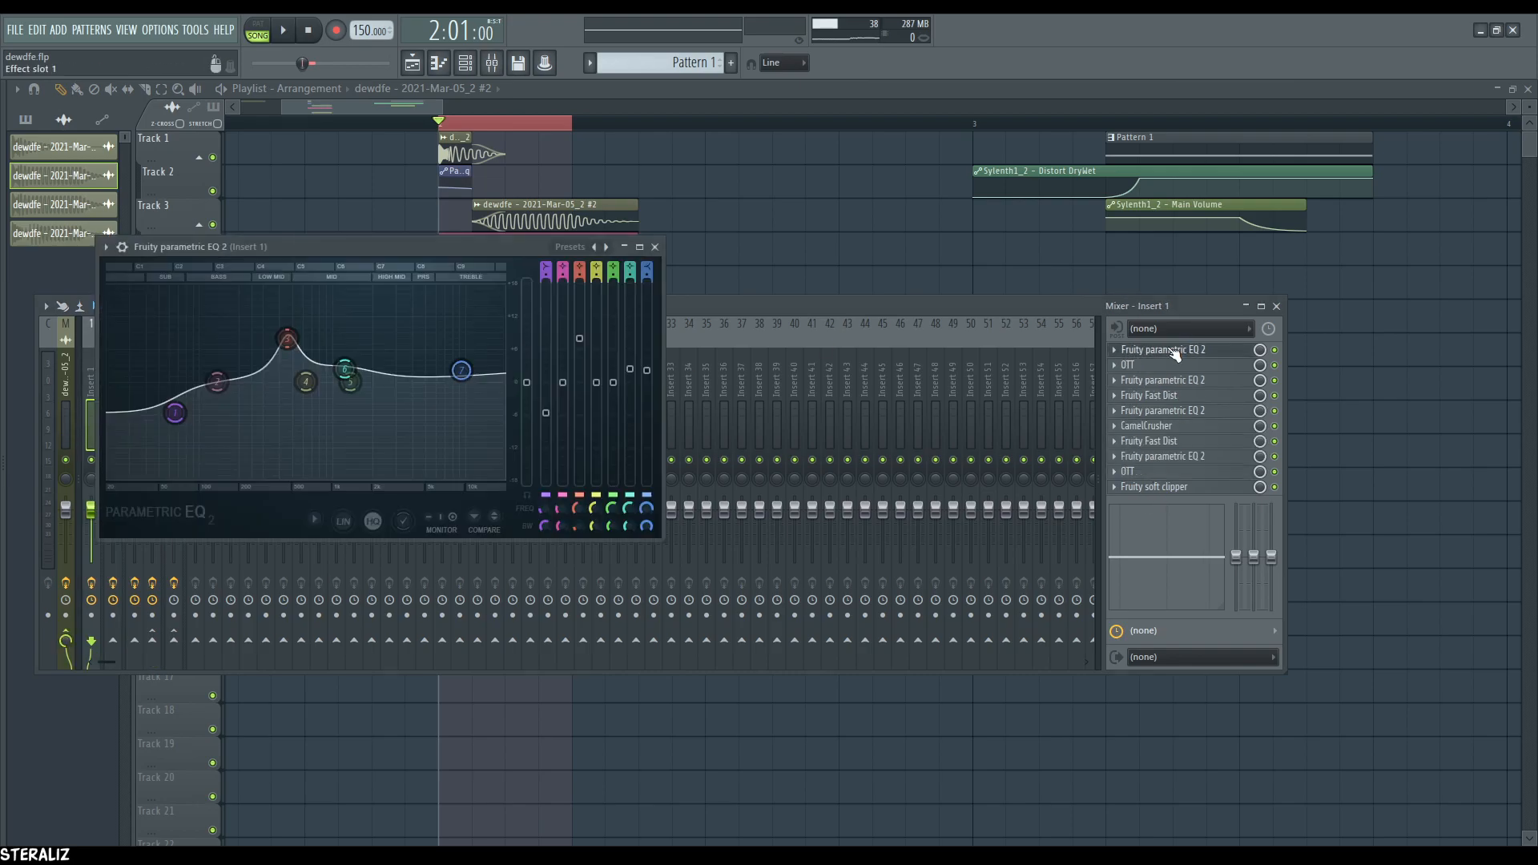
- Play the selected kick and examine the curve of the first Fruity parametric EQ 2 on mixer Insert 1
key(space)
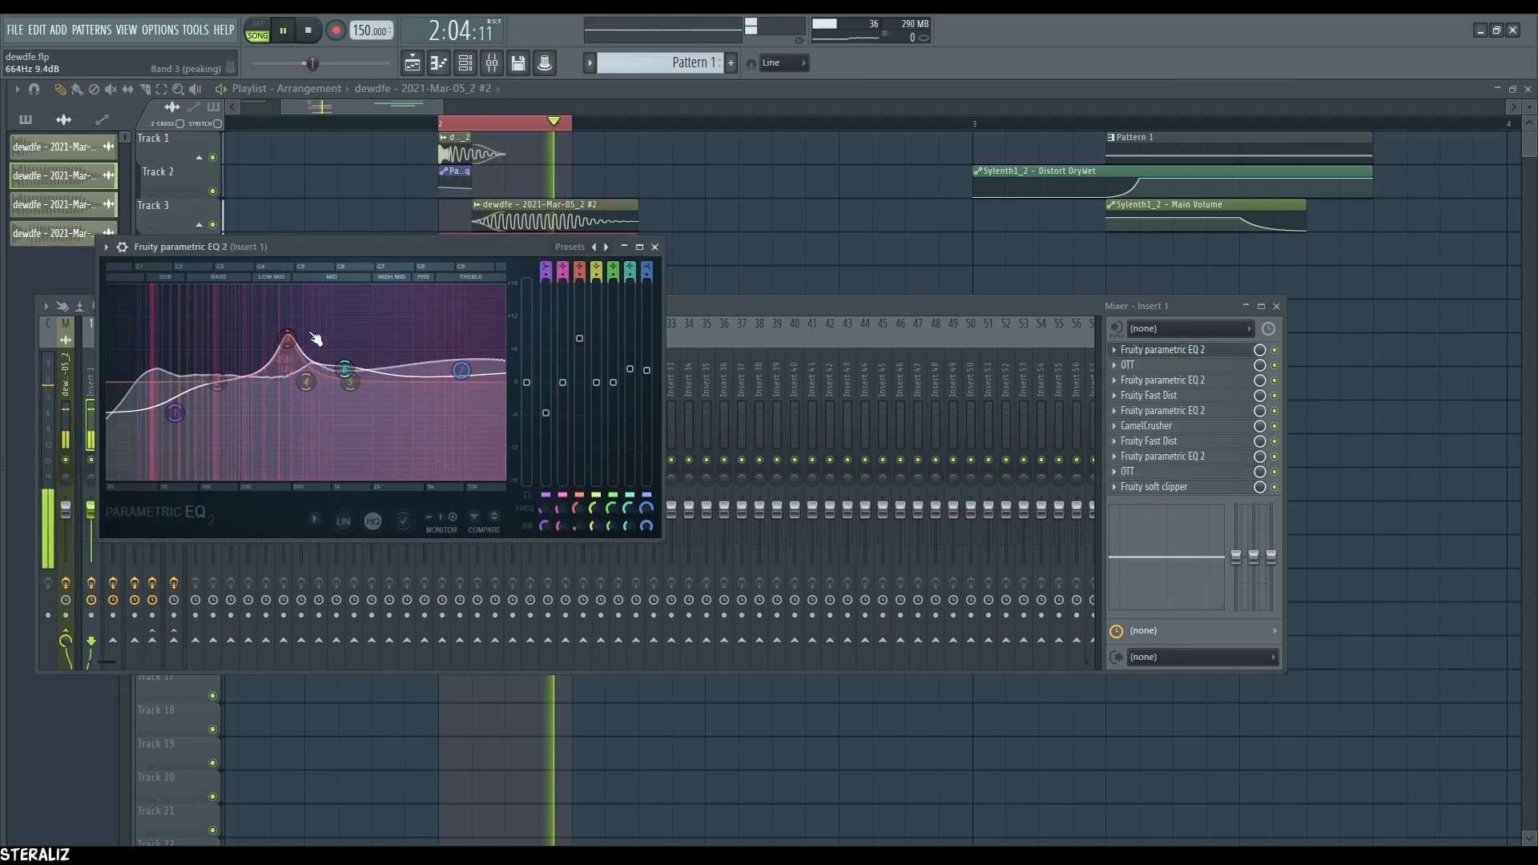
key(space)
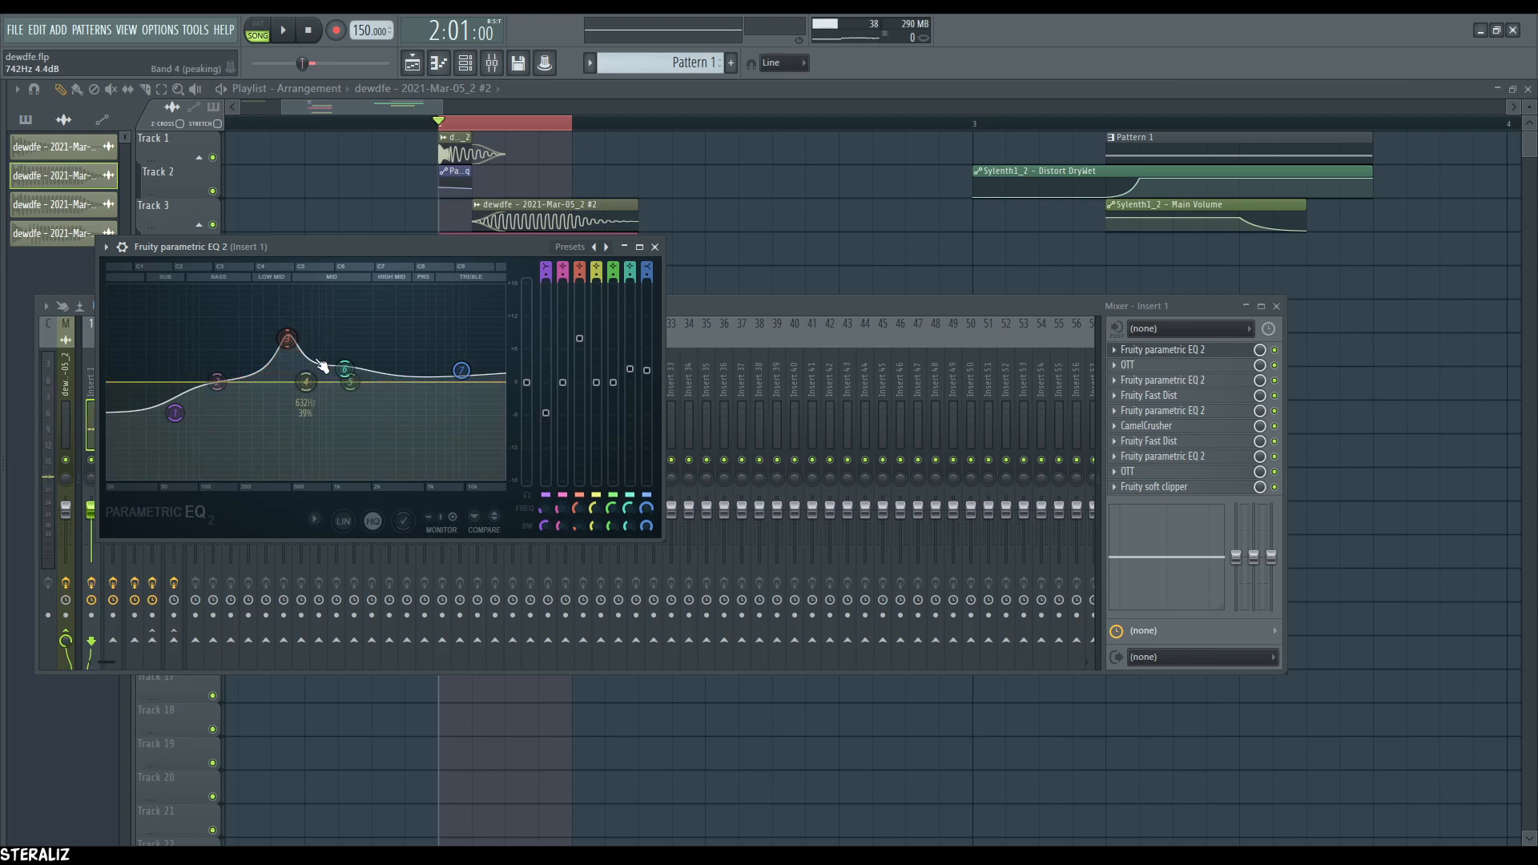
click(654, 248)
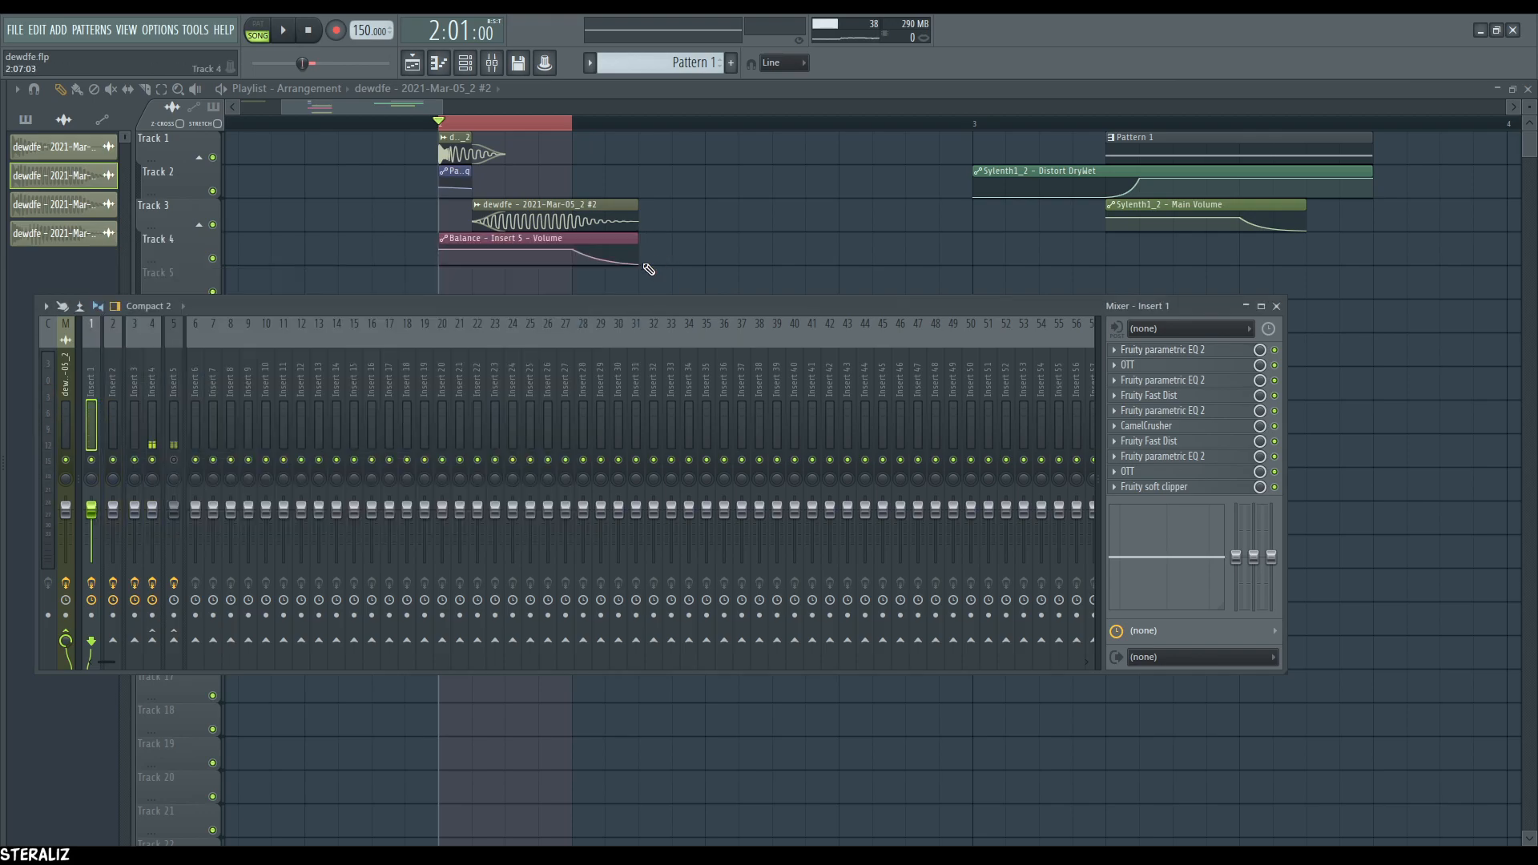
click(1195, 352)
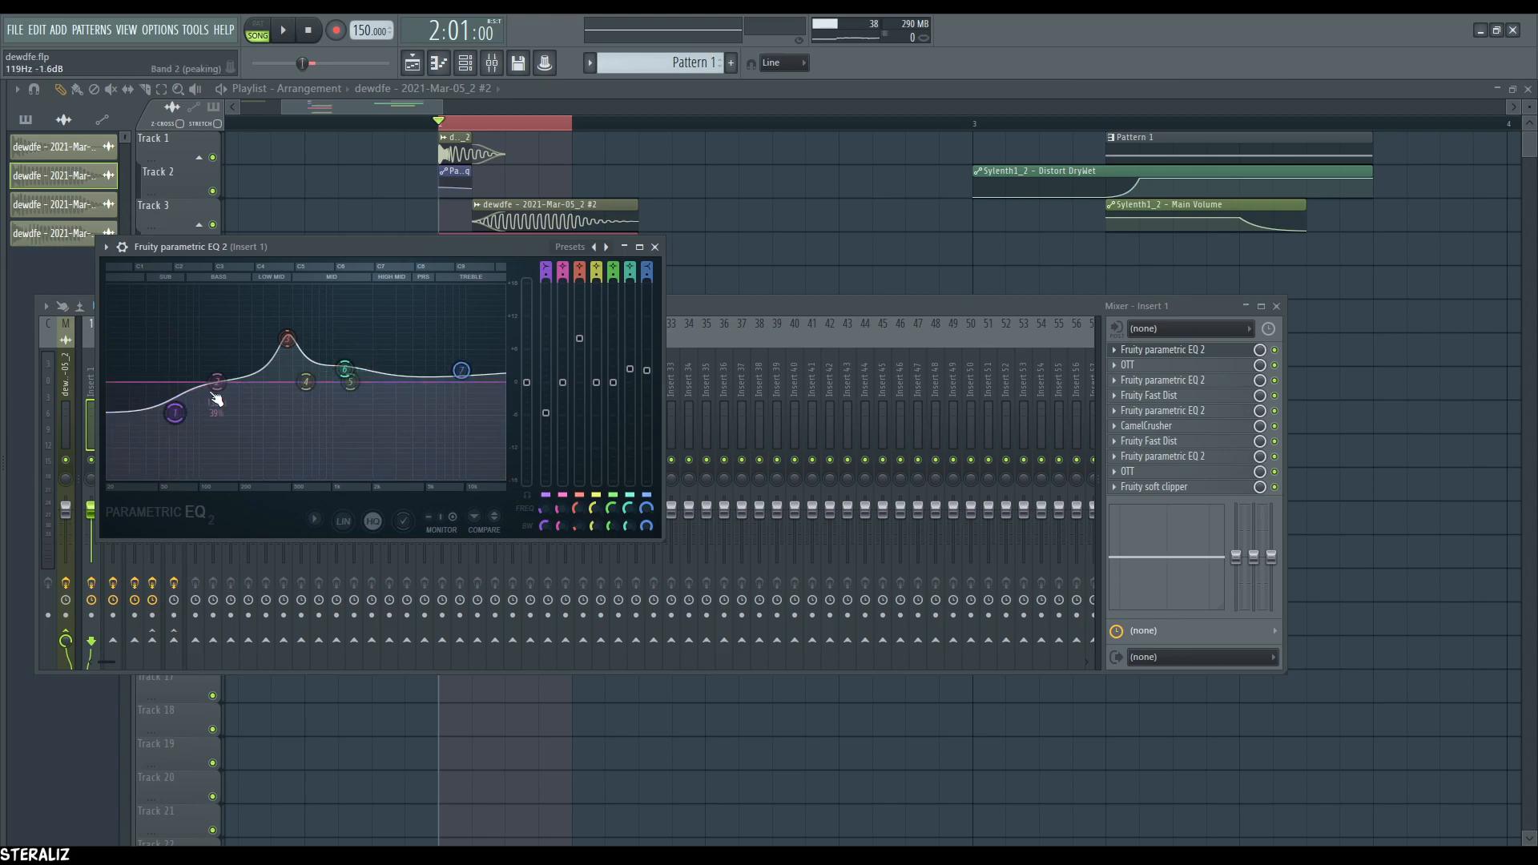
- Bypass the Insert 1 effects between the first OTT and the Fruity soft clipper, and play the kick with that OTT open
click(1170, 365)
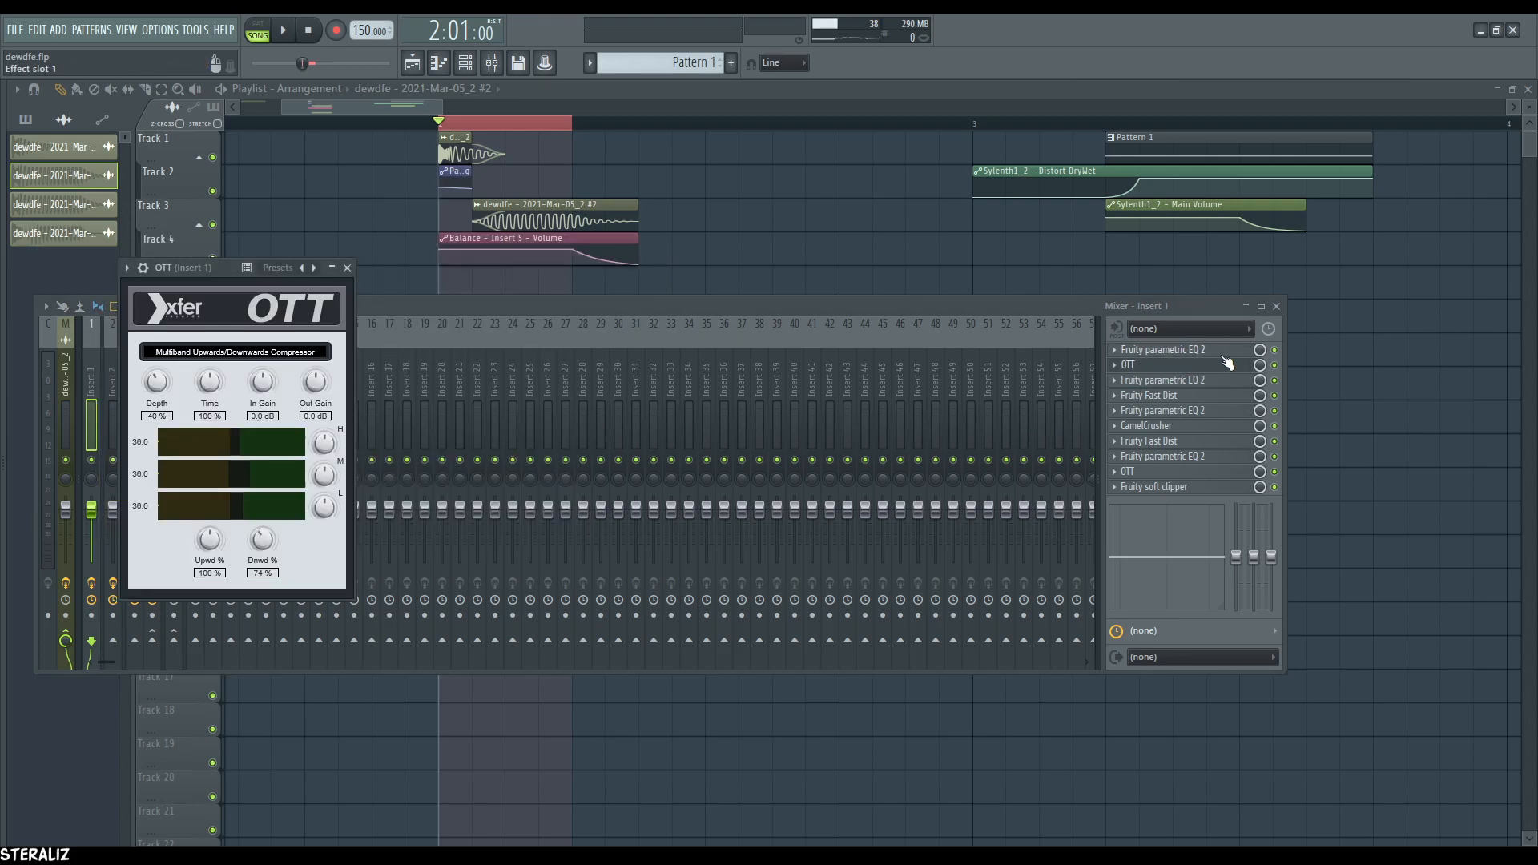
click(1275, 472)
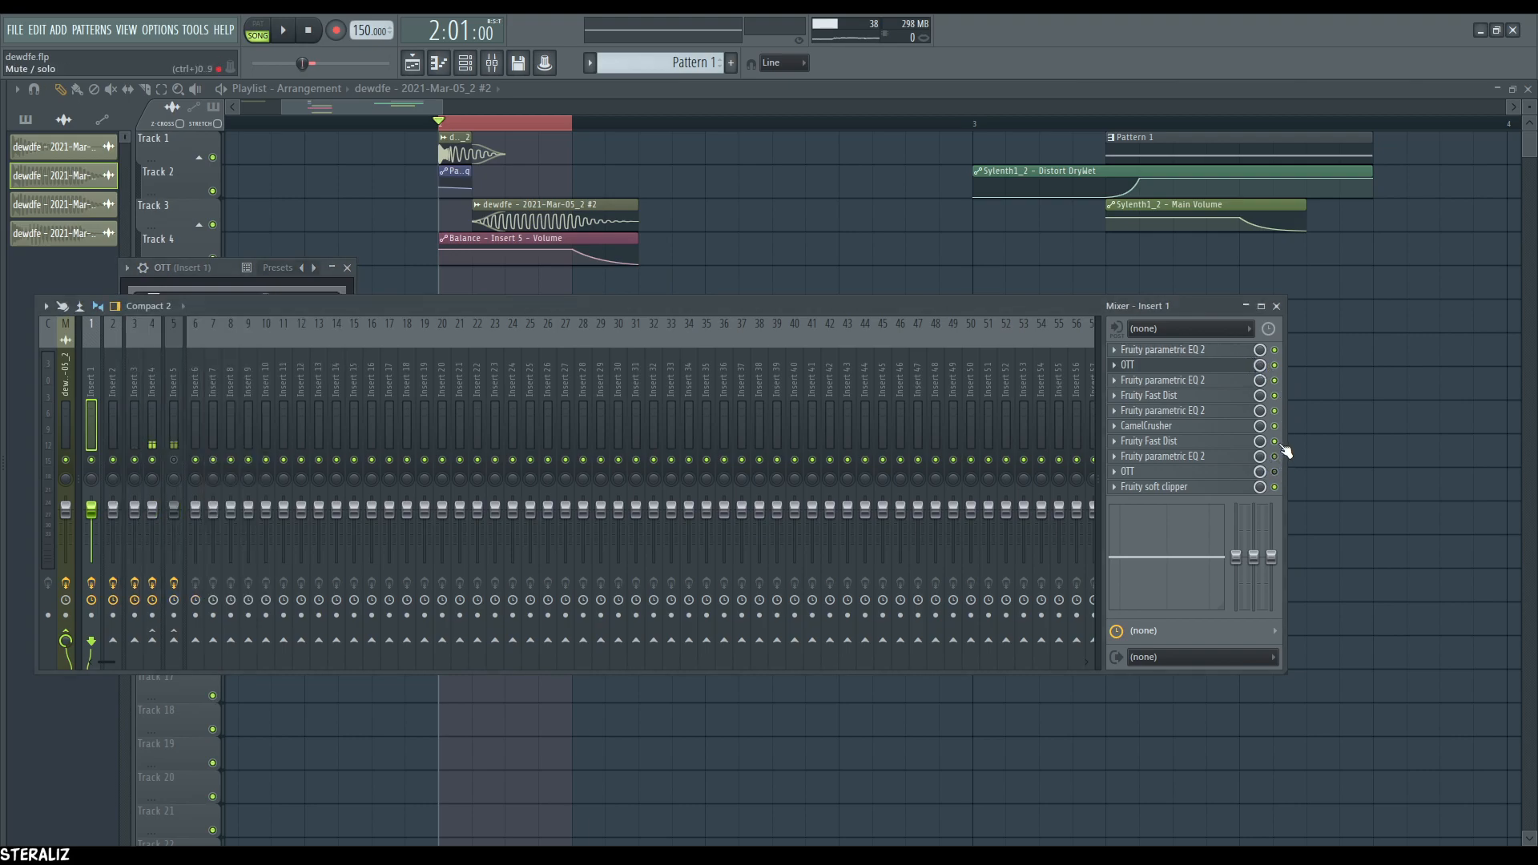
click(1274, 366)
click(1231, 368)
click(1231, 368)
key(space)
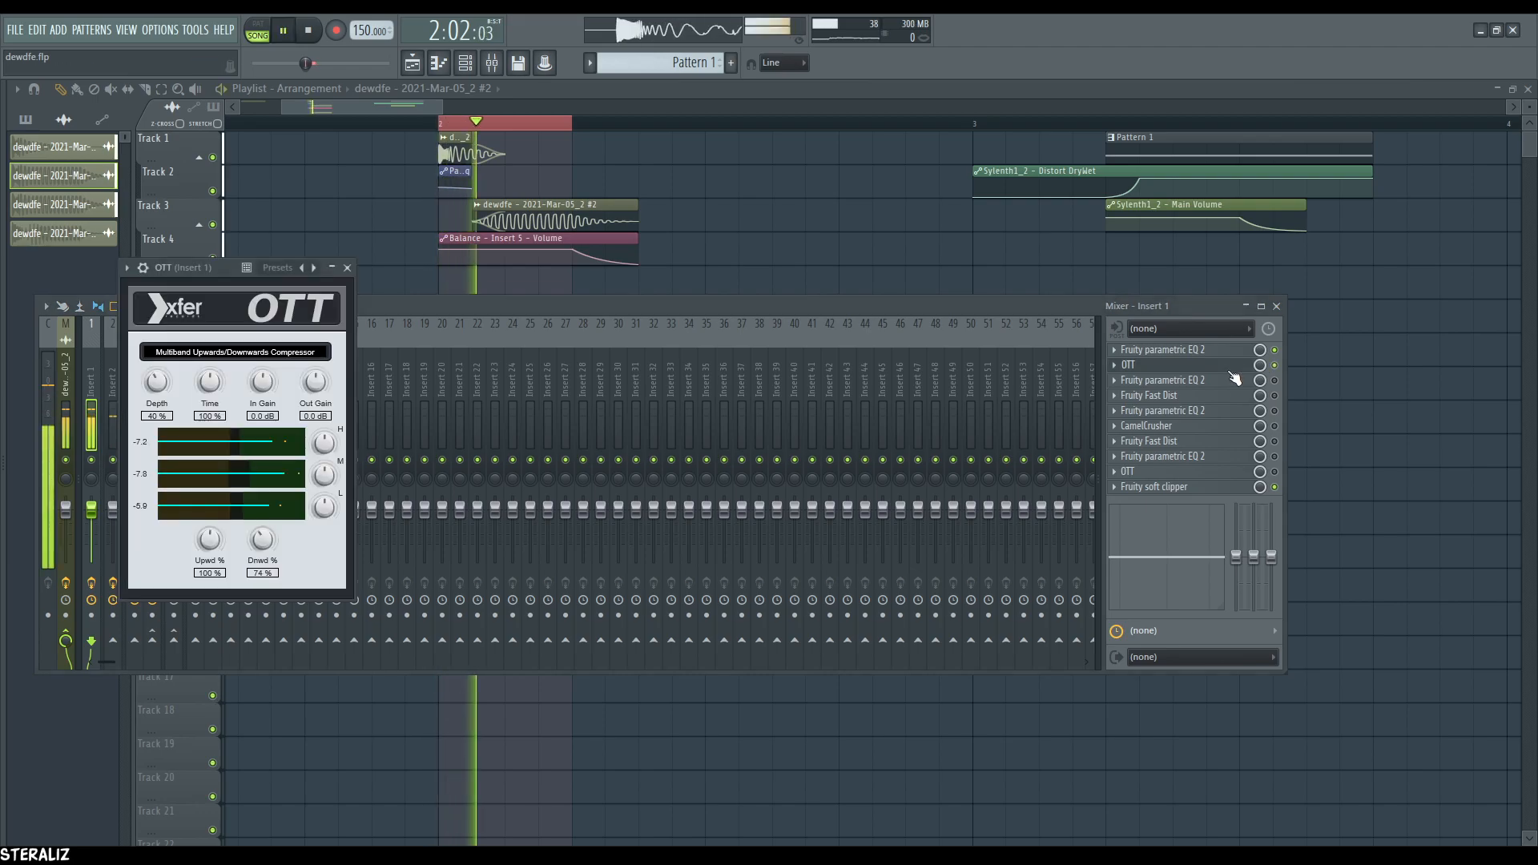
key(space)
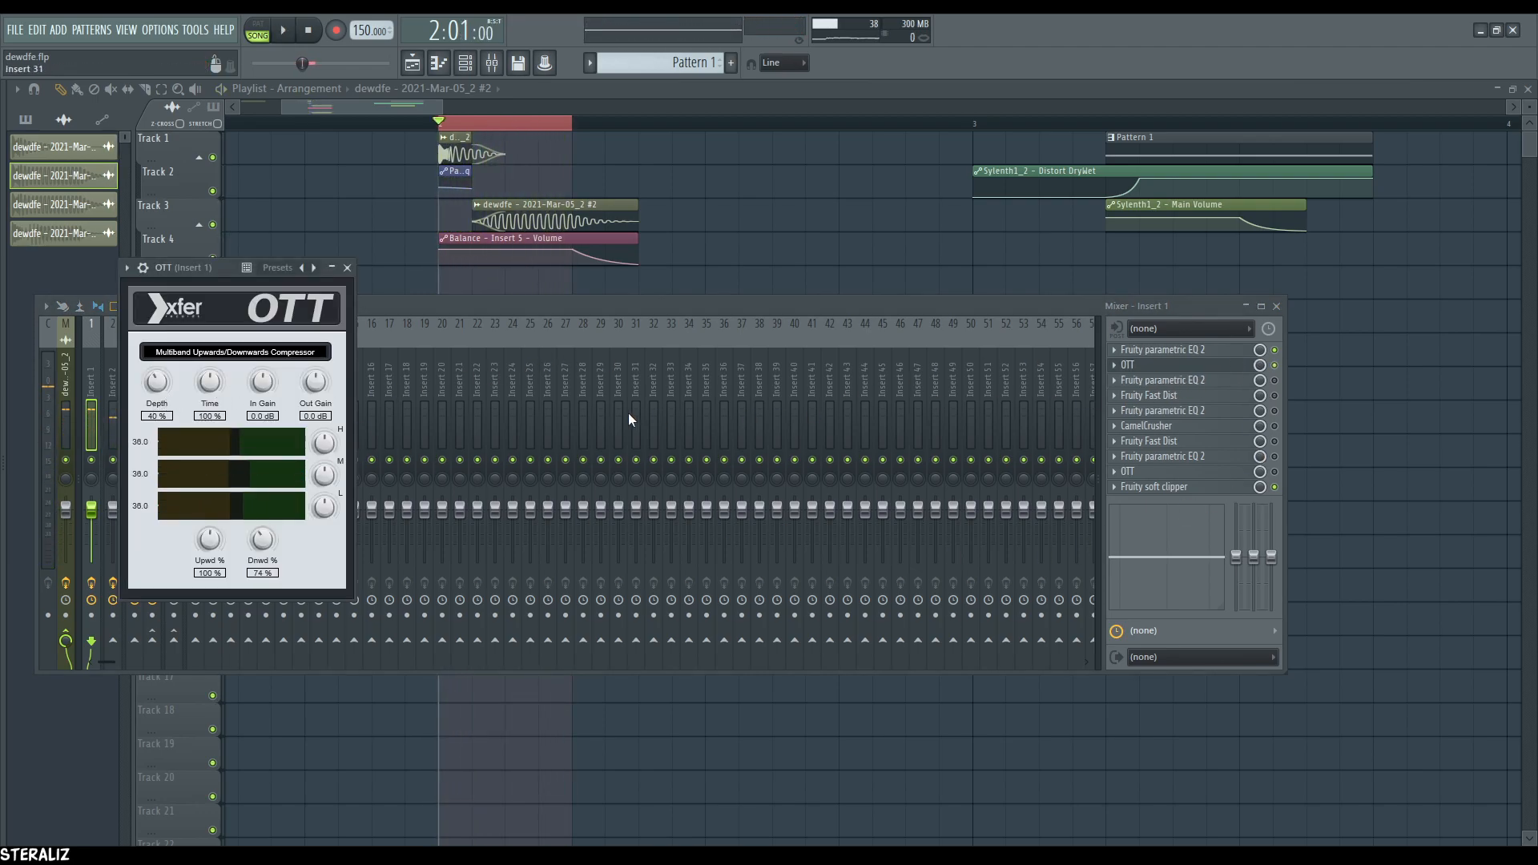
- Re-enable the second Fruity parametric EQ 2 on Insert 1 and view its curve
click(1203, 364)
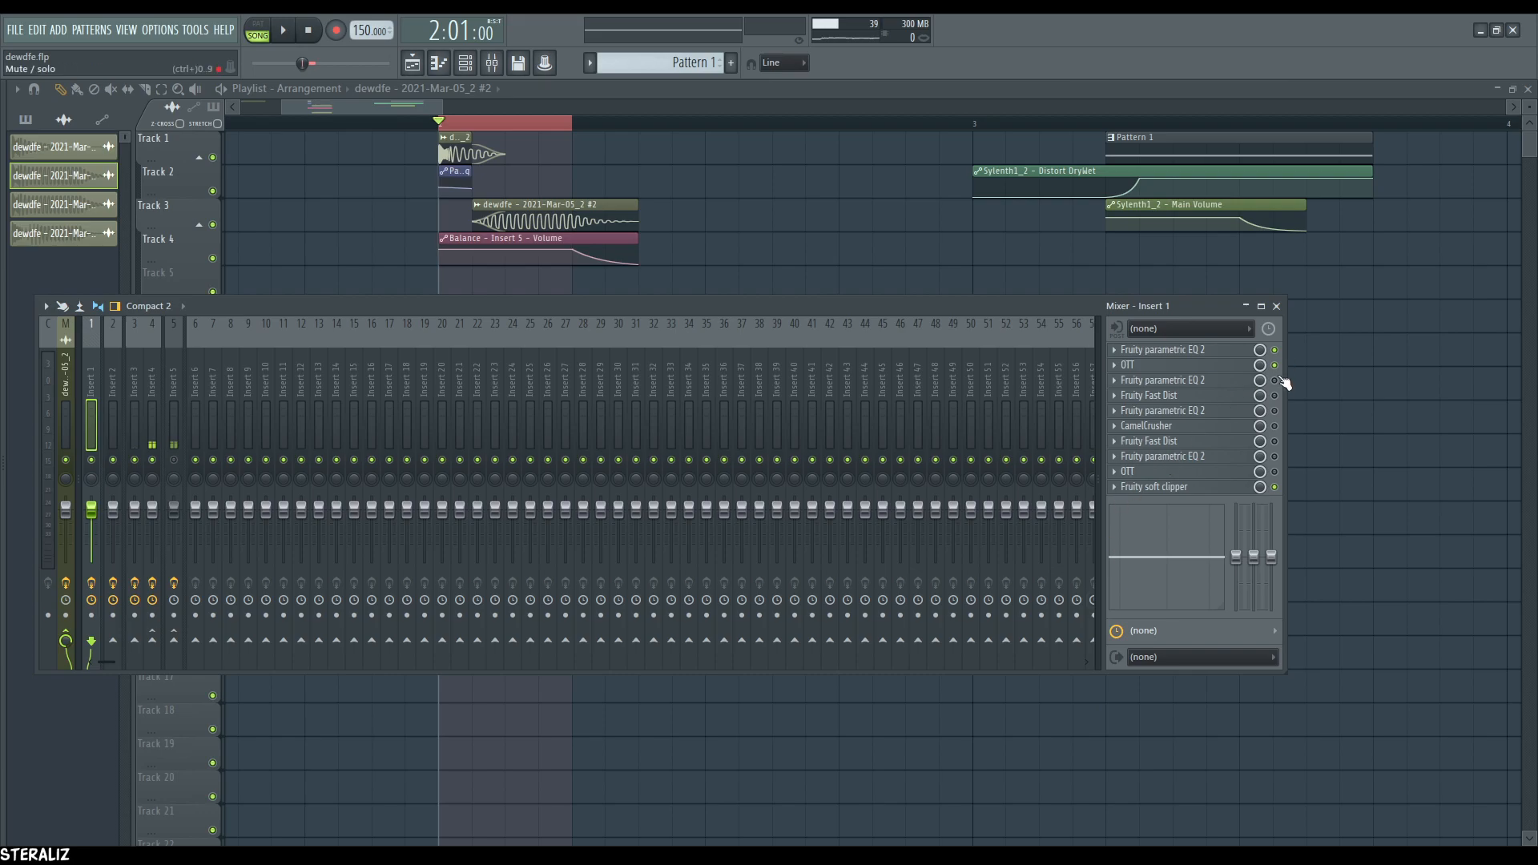
click(1217, 381)
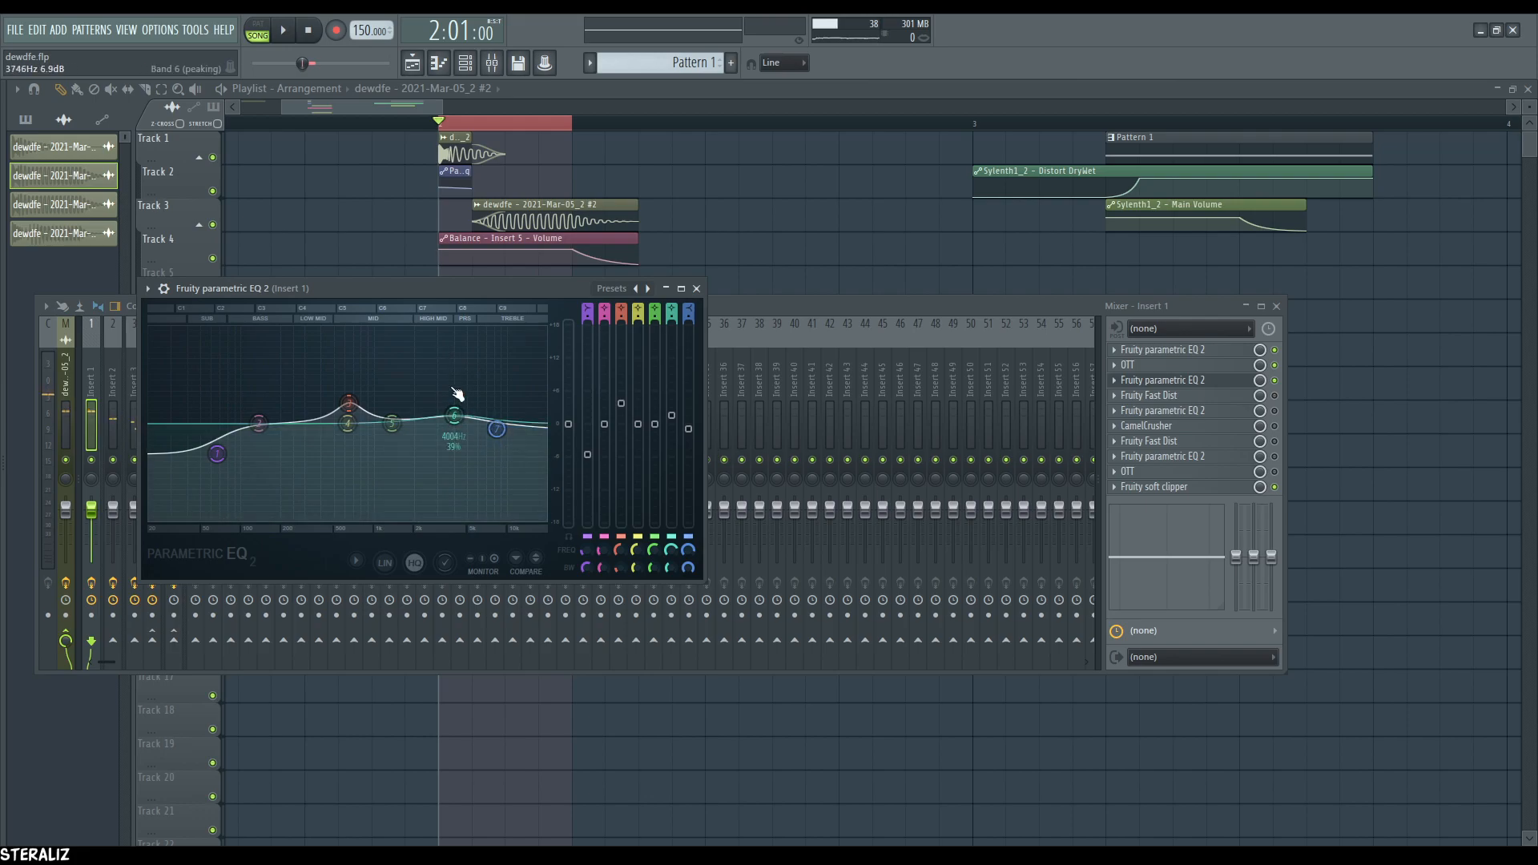
click(1223, 389)
- Turn the first Fruity Fast Dist on Insert 1 back on, play the kick and view the distortion settings
click(1238, 397)
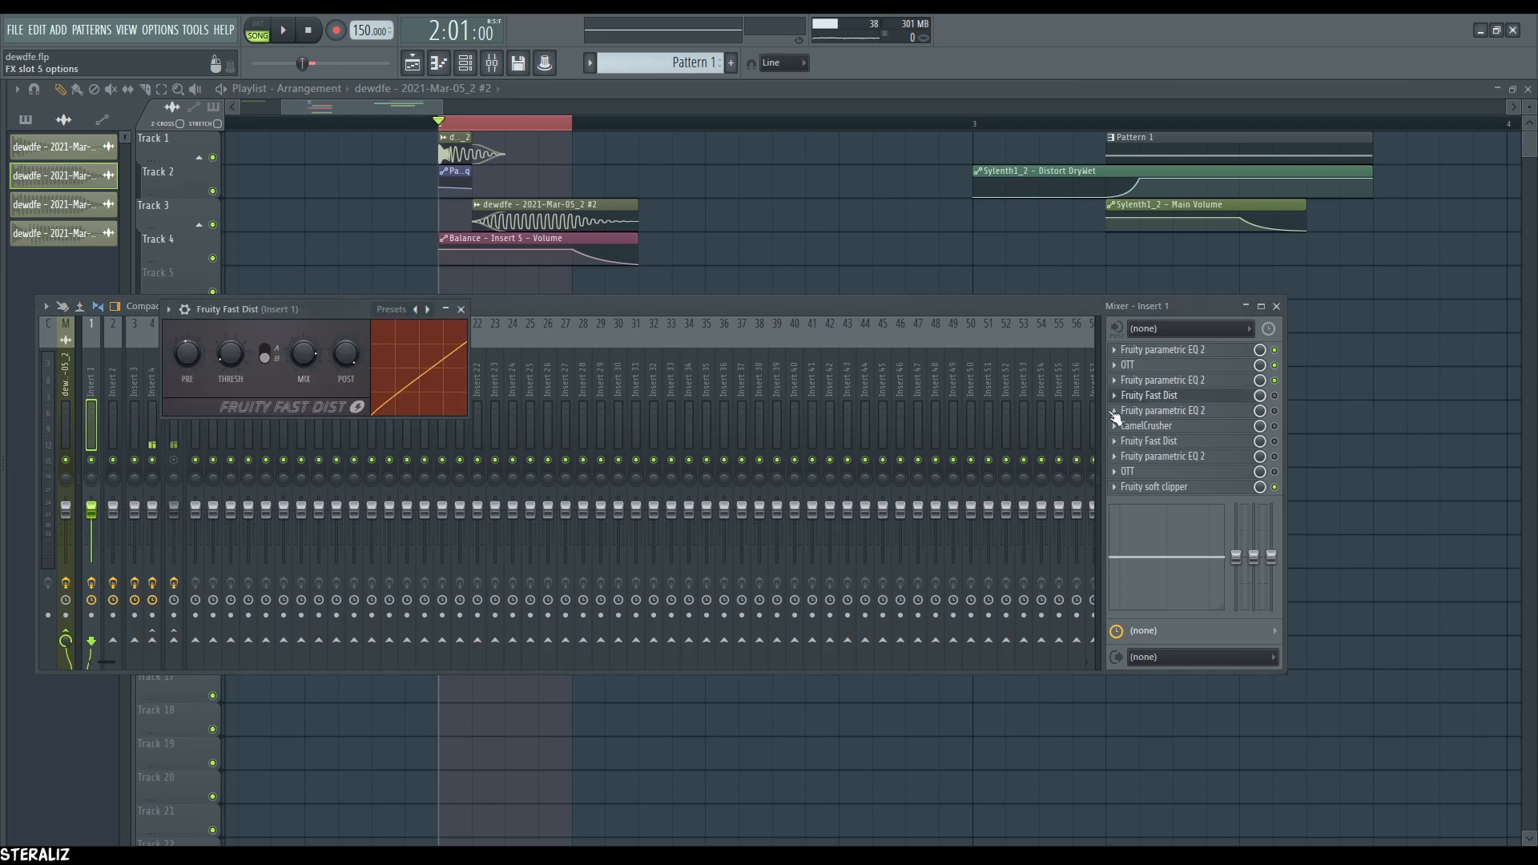
key(space)
click(1275, 396)
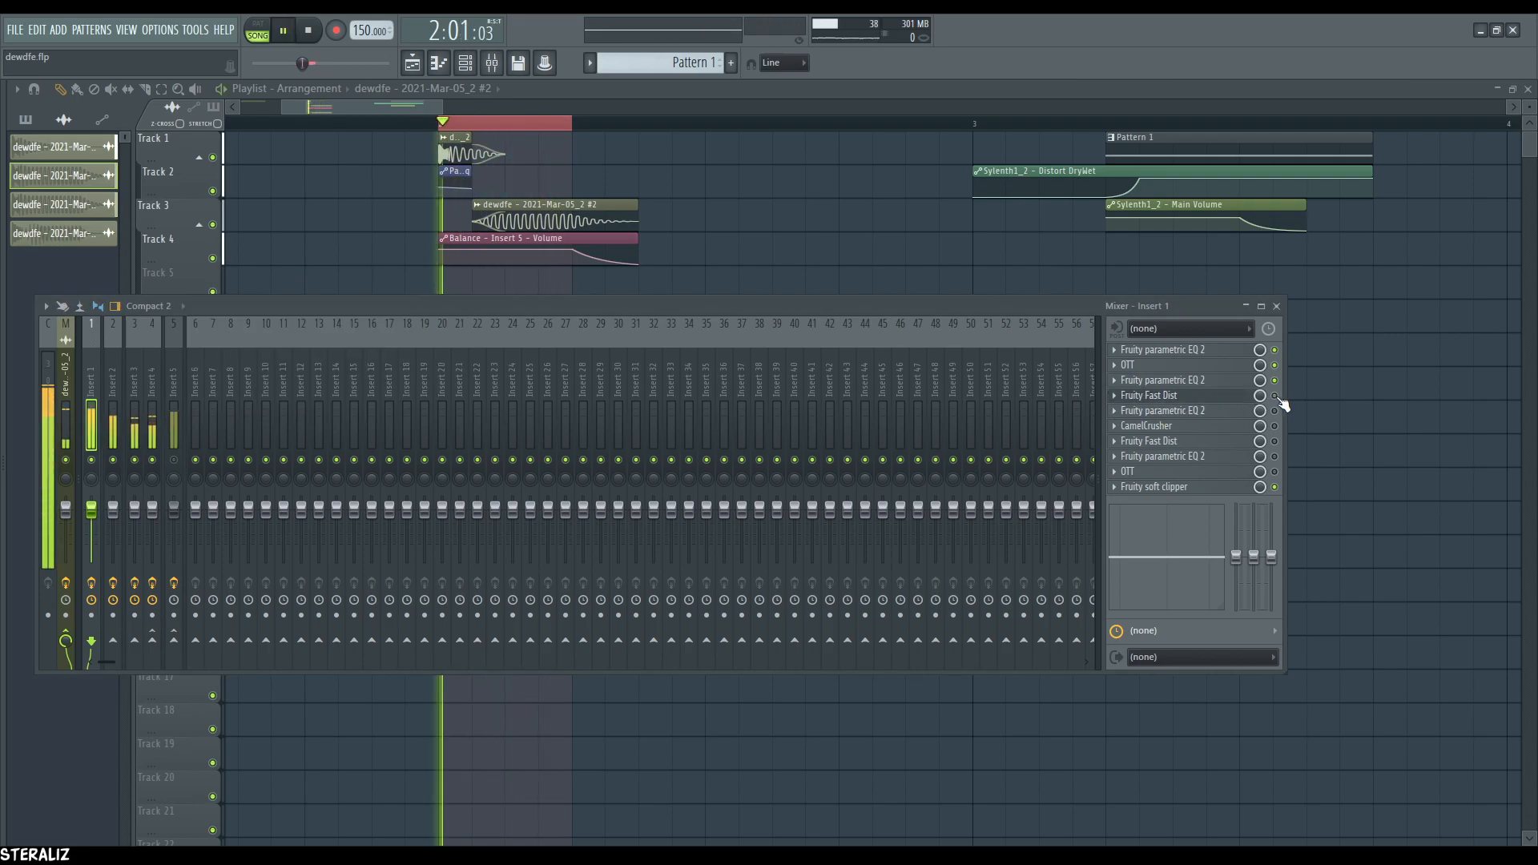
key(space)
click(1122, 399)
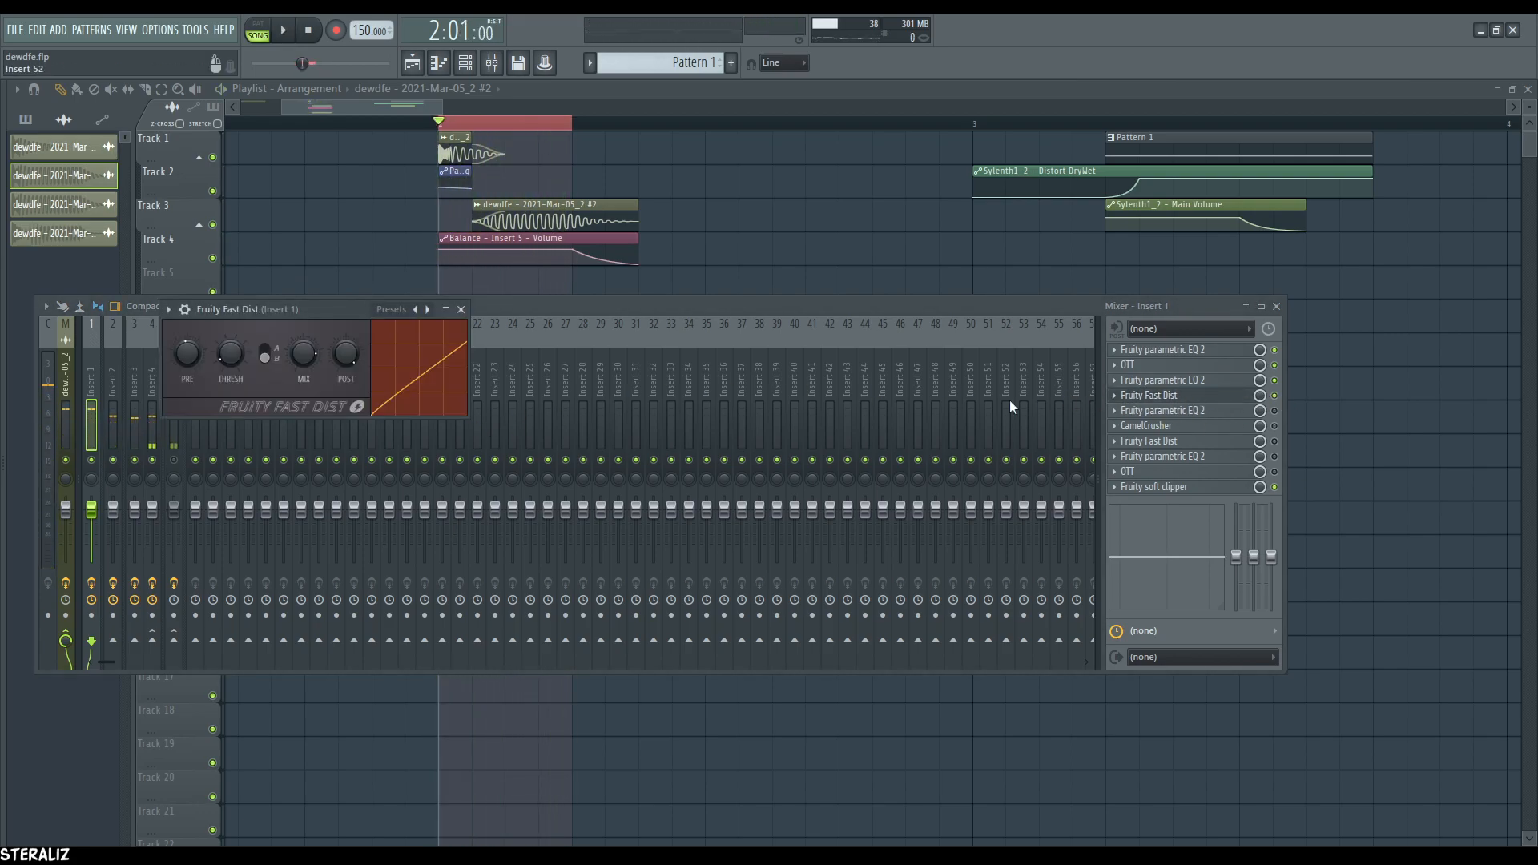
click(1187, 396)
- Re-enable the third Fruity parametric EQ 2 on Insert 1 and examine its curve during playback
click(1229, 412)
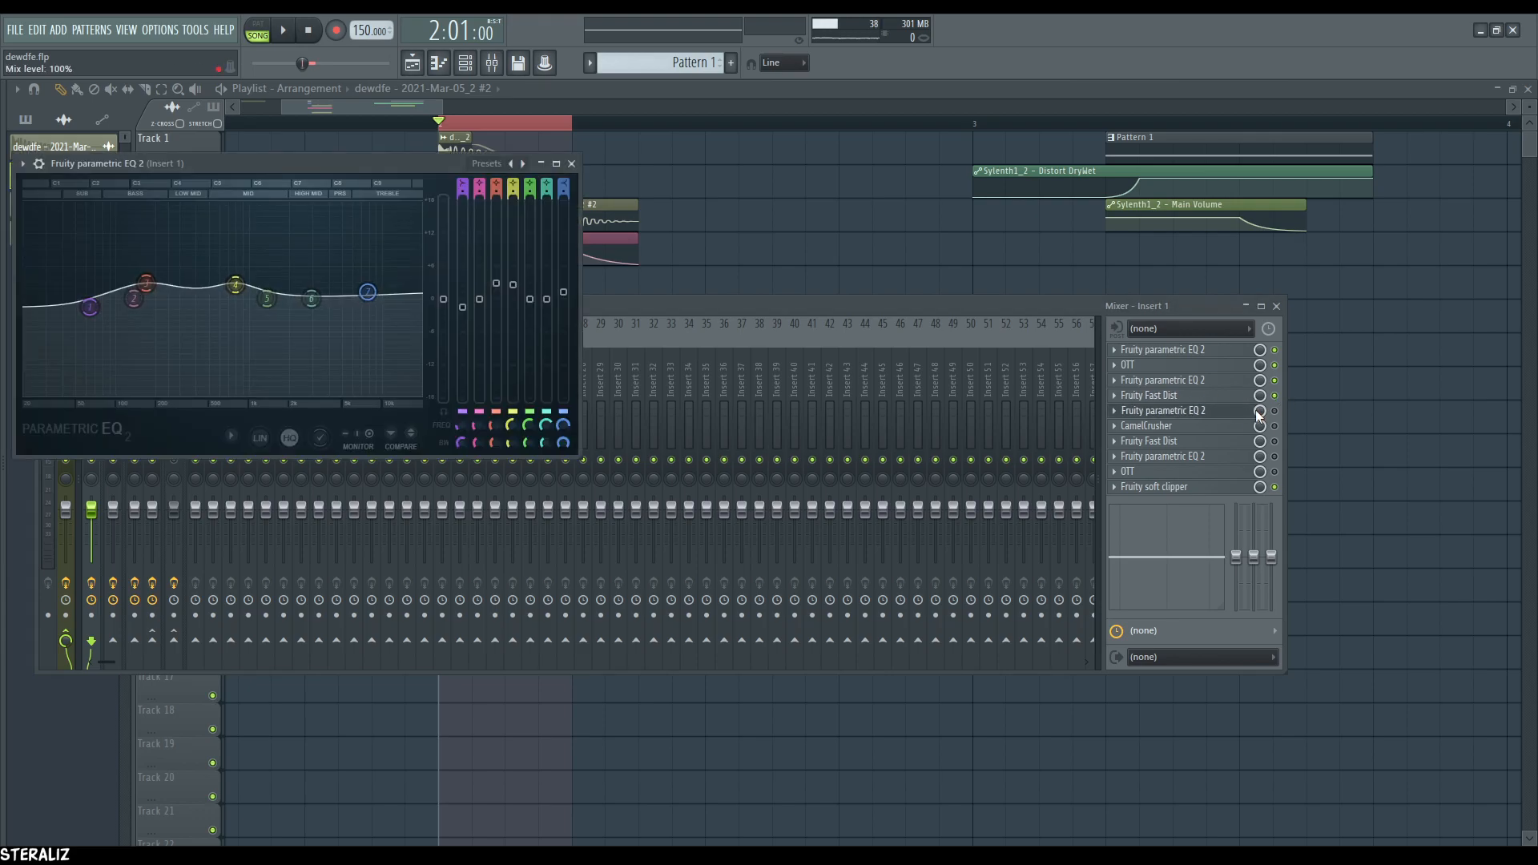
click(1275, 411)
click(353, 197)
drag(420, 170, 739, 177)
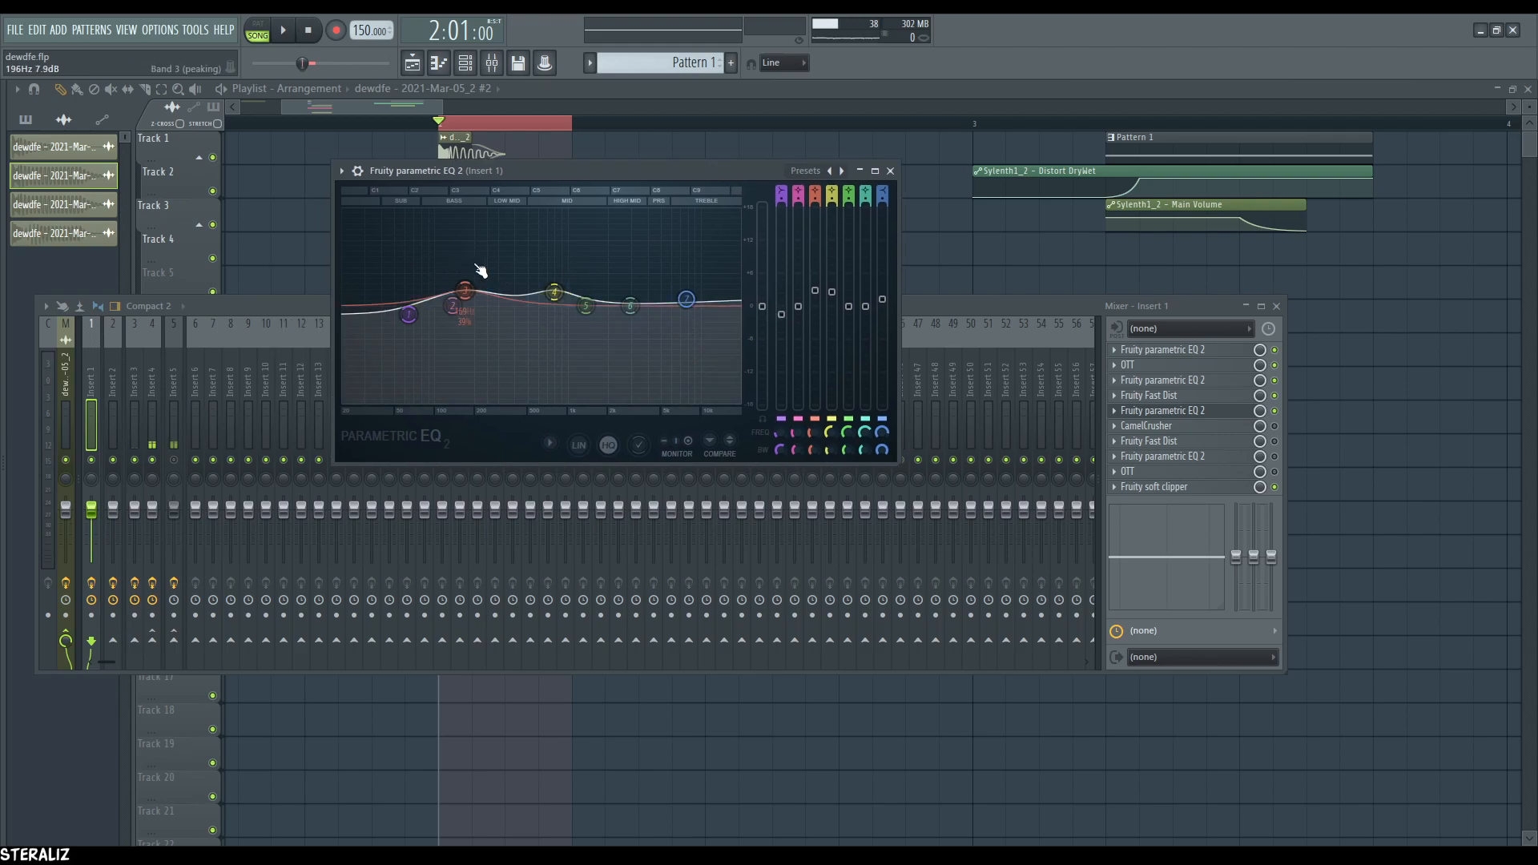
key(space)
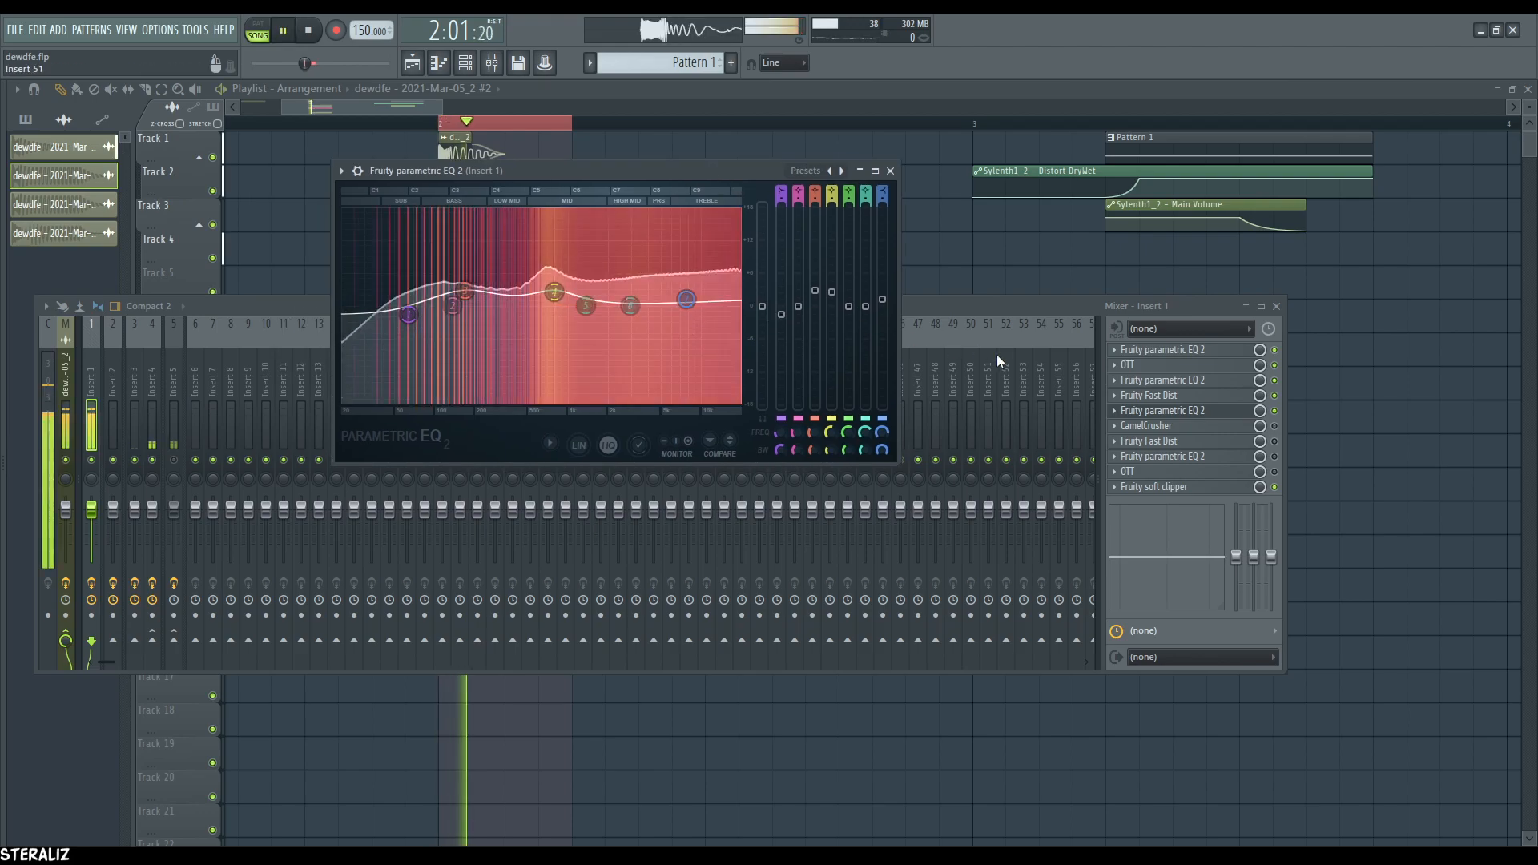
click(1195, 410)
key(space)
- Turn CamelCrusher on Insert 1 back on, view its British Clean patch and play the kick
click(1177, 425)
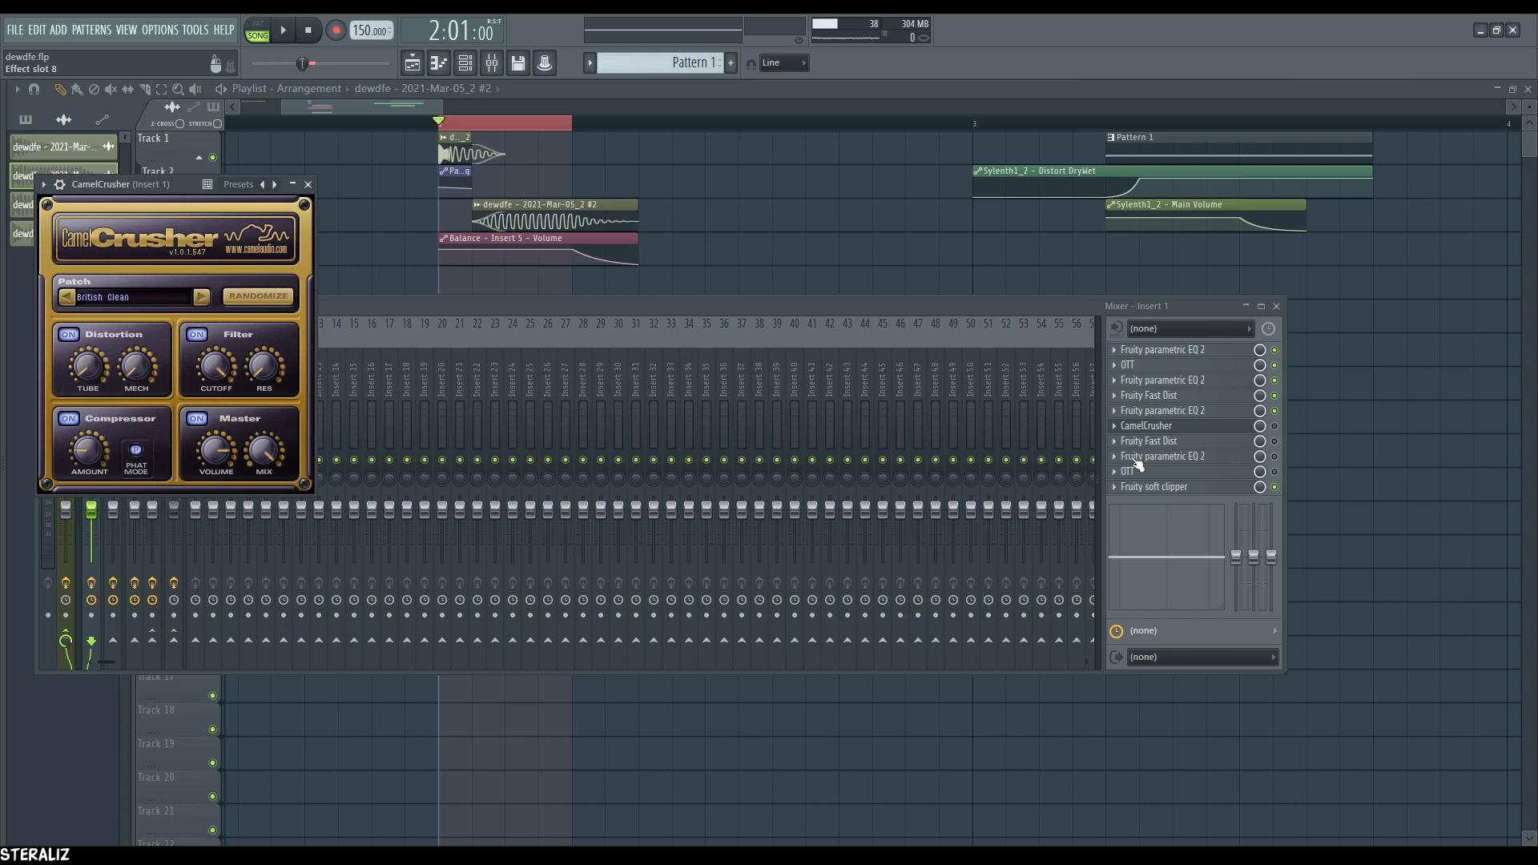
click(1274, 427)
key(space)
click(1213, 427)
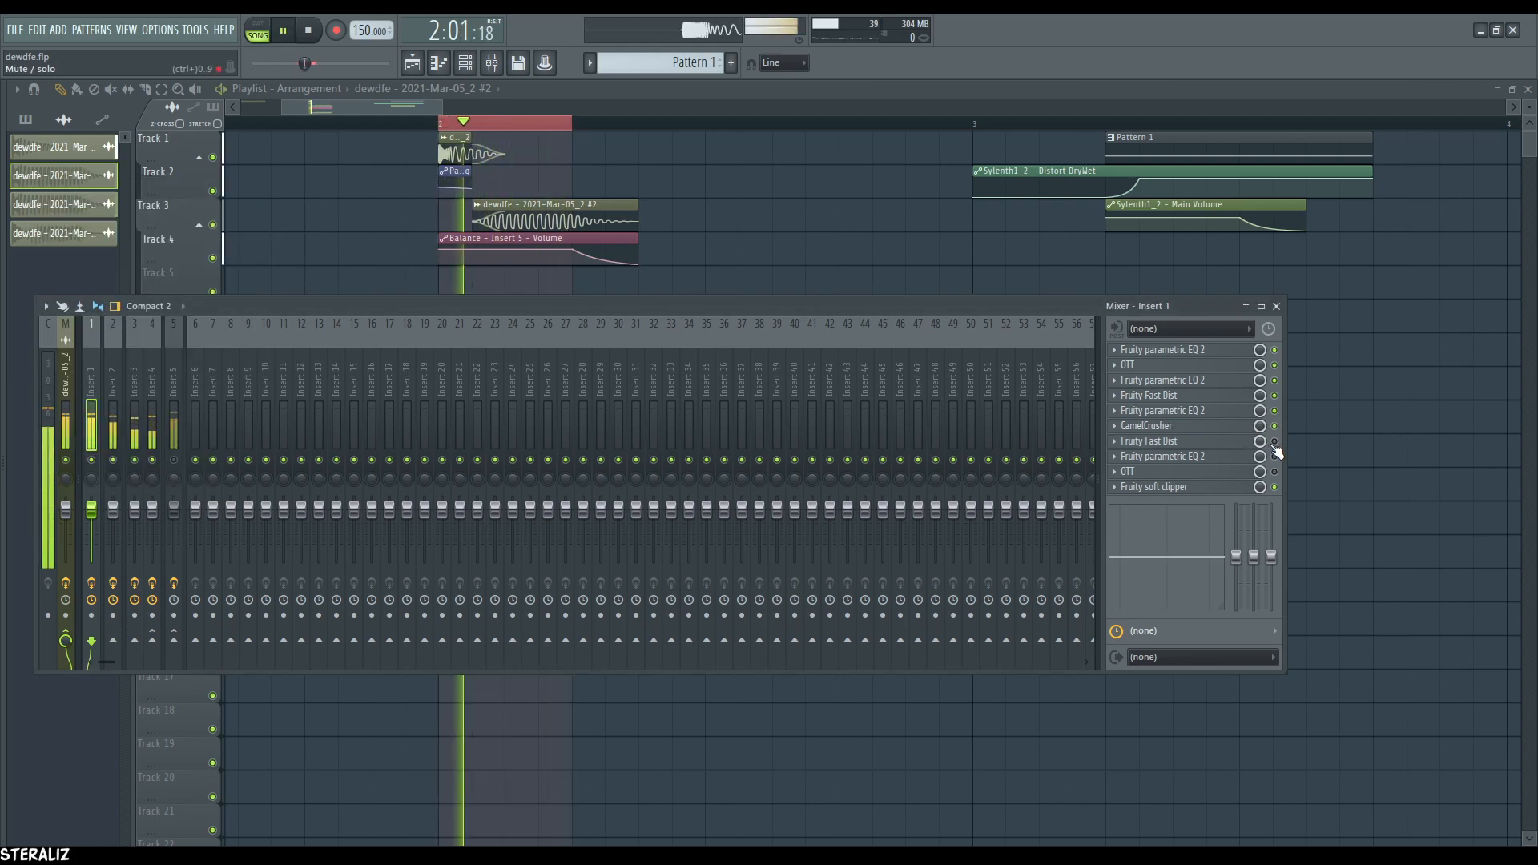
key(space)
- Re-enable the second Fruity Fast Dist on Insert 1 and play the kick with its settings open
click(1253, 443)
click(1274, 441)
key(space)
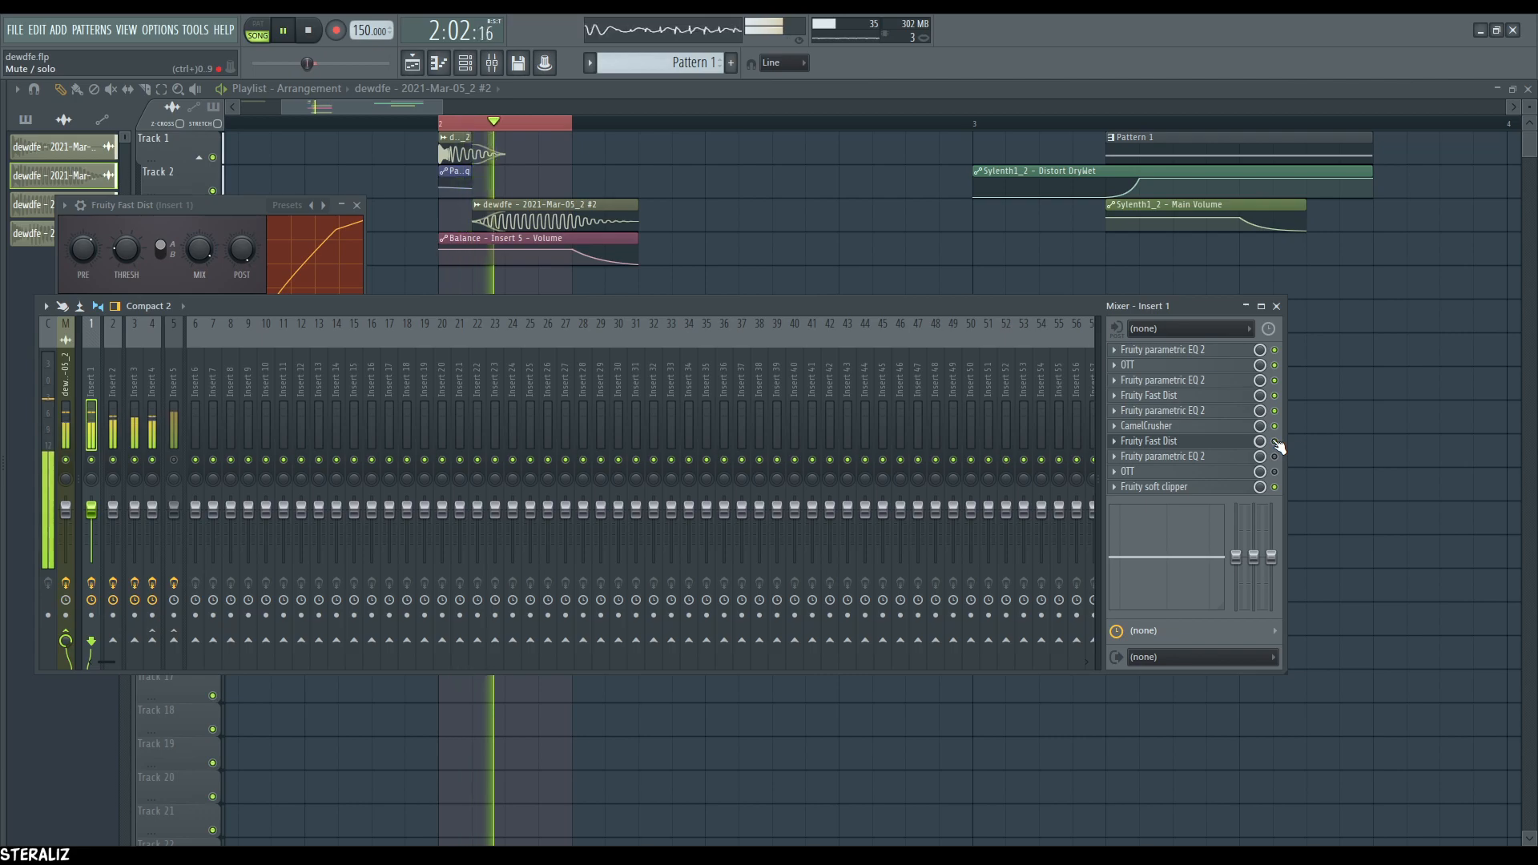
key(space)
click(1254, 443)
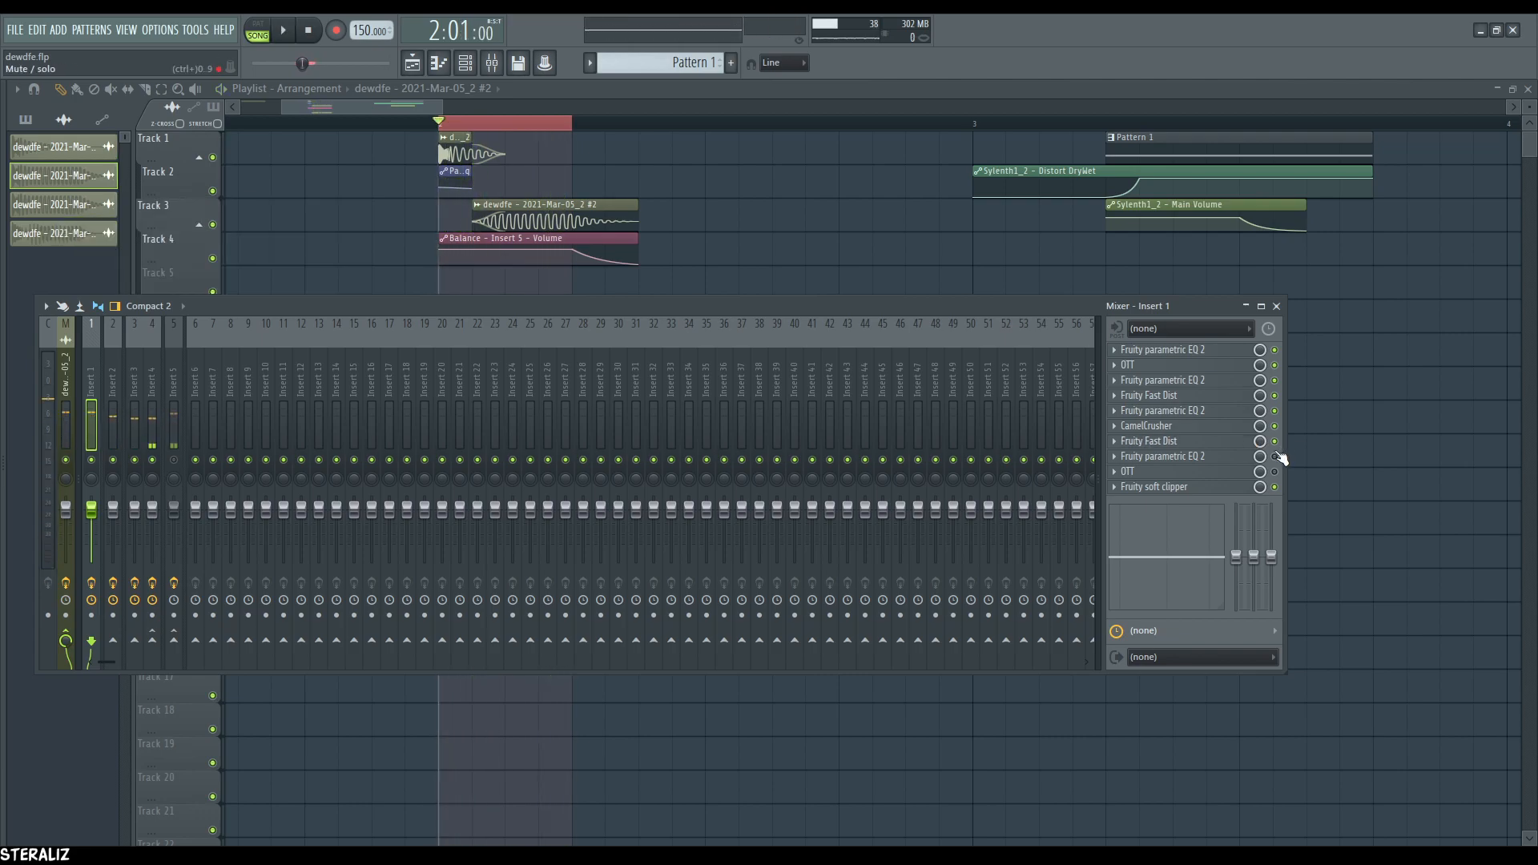
- Turn the fourth Fruity parametric EQ 2 on Insert 1 back on and check its curve while playing the kick
click(1215, 453)
key(space)
key(space)
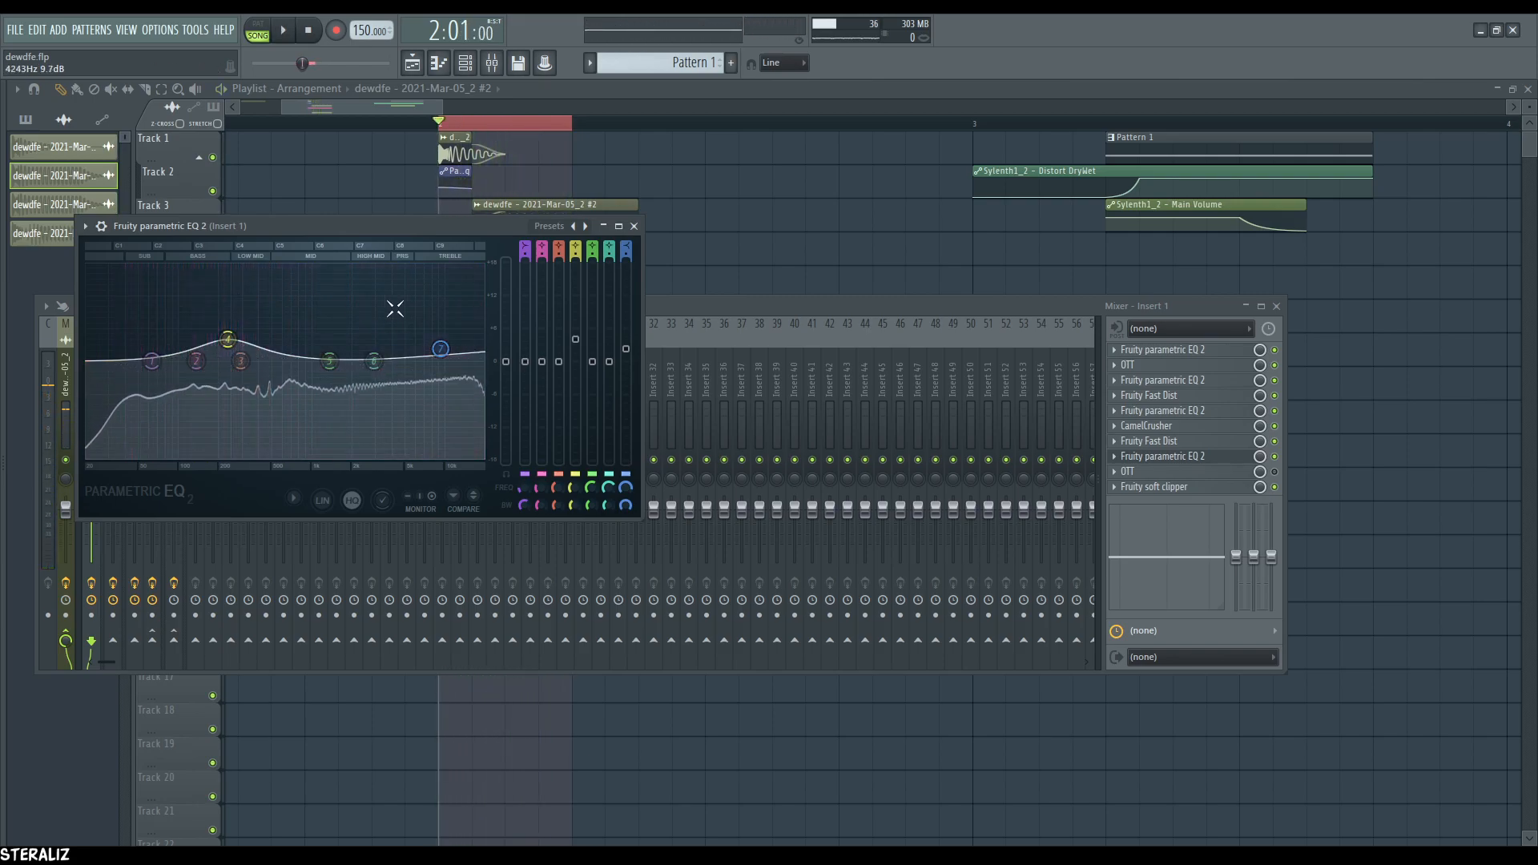
click(1165, 456)
- Re-enable the last OTT on Insert 1, view its settings and play the kick through the complete effect chain
click(1241, 472)
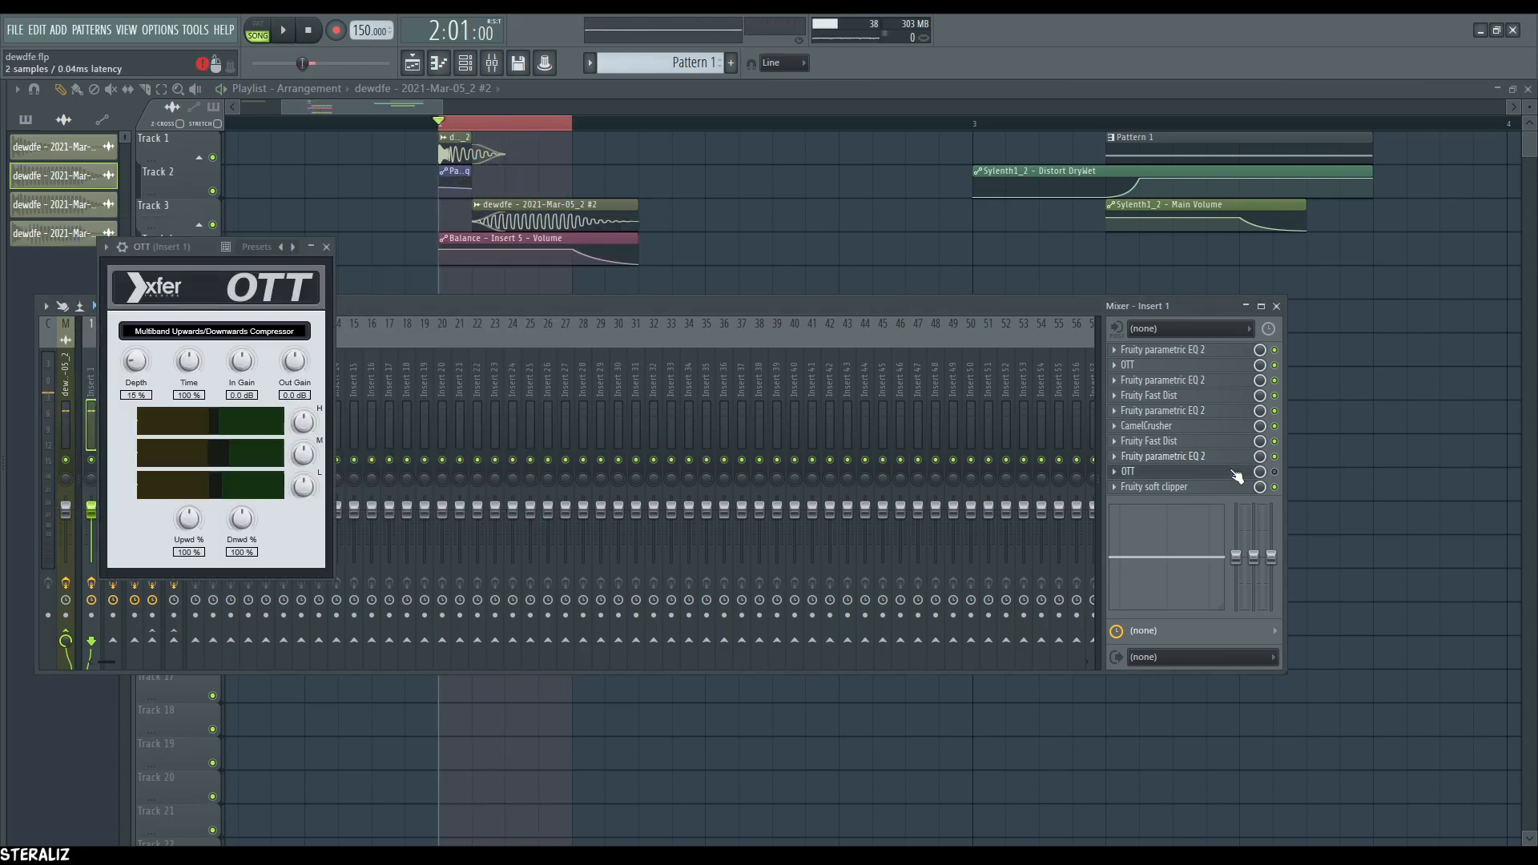
key(space)
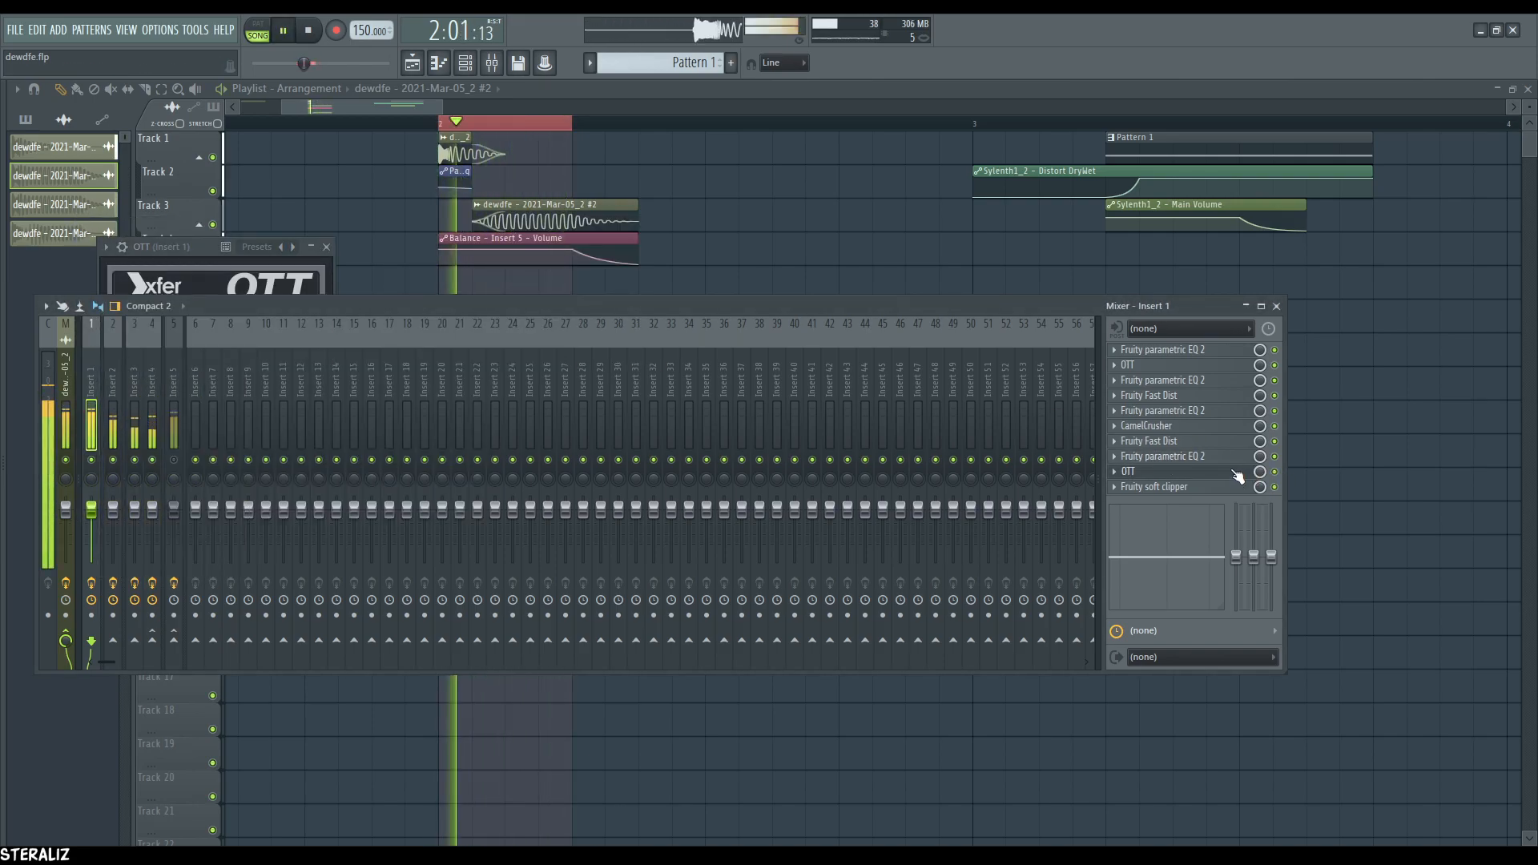
click(1241, 473)
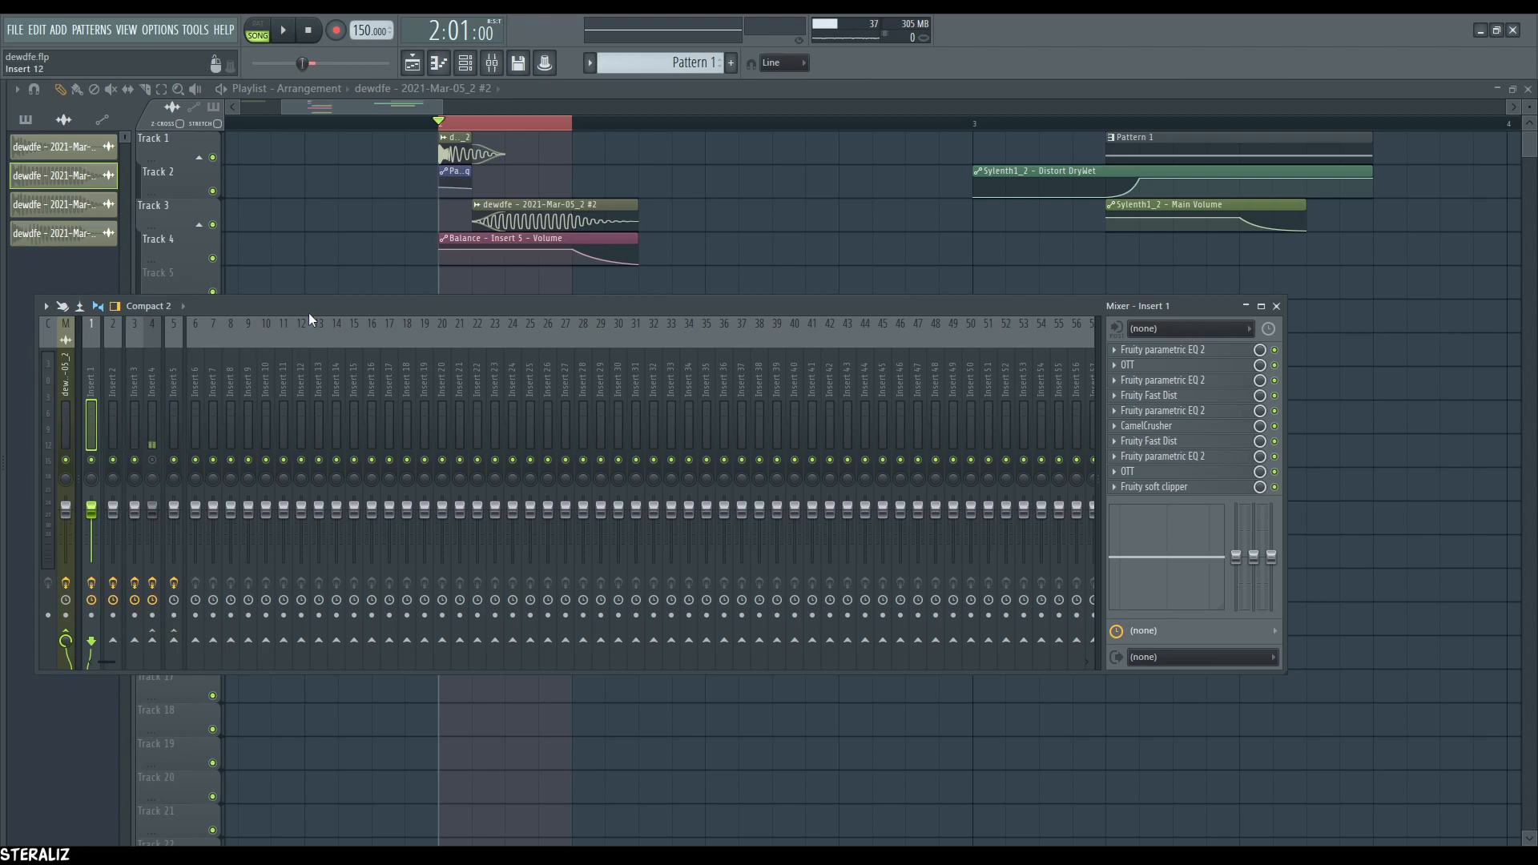
key(F9)
key(space)
click(492, 63)
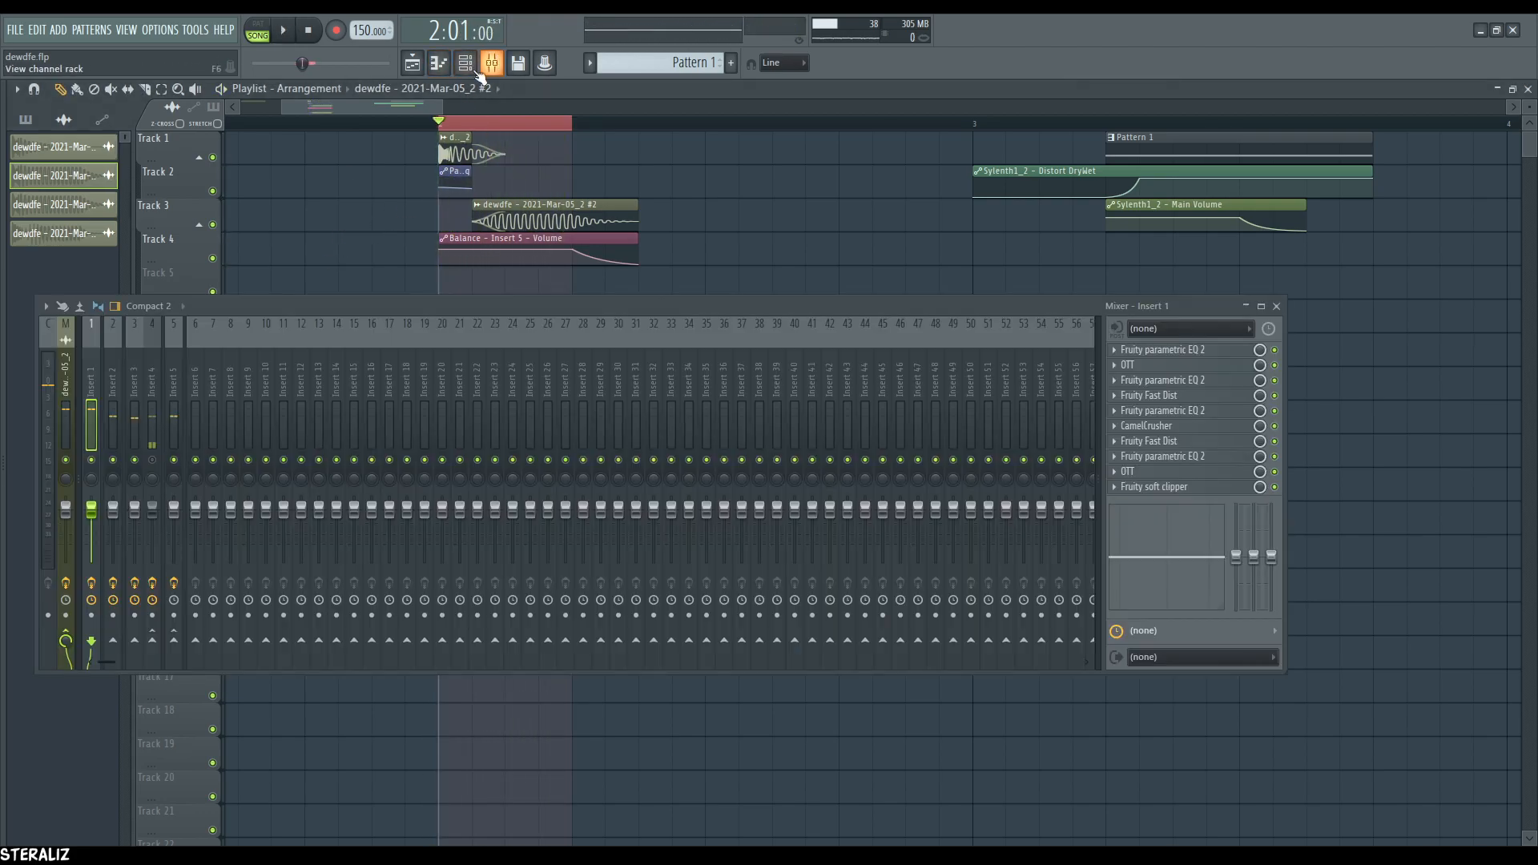
- Play the kick while comparing mixer Inserts 2 and 3, and leave Insert 2 selected
click(115, 428)
click(133, 426)
key(space)
key(space)
click(116, 423)
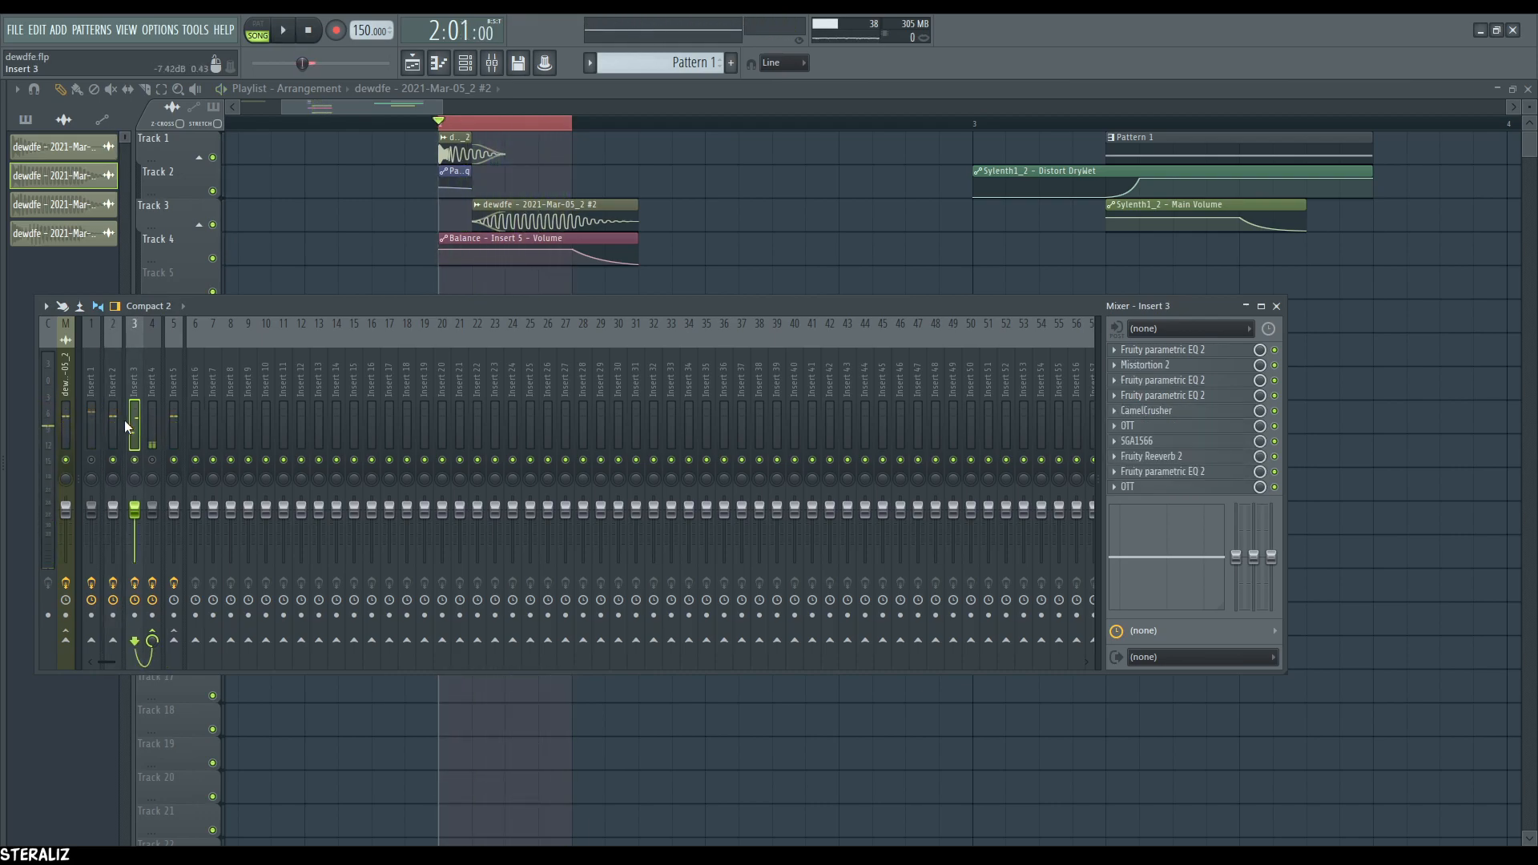
key(space)
key(space)
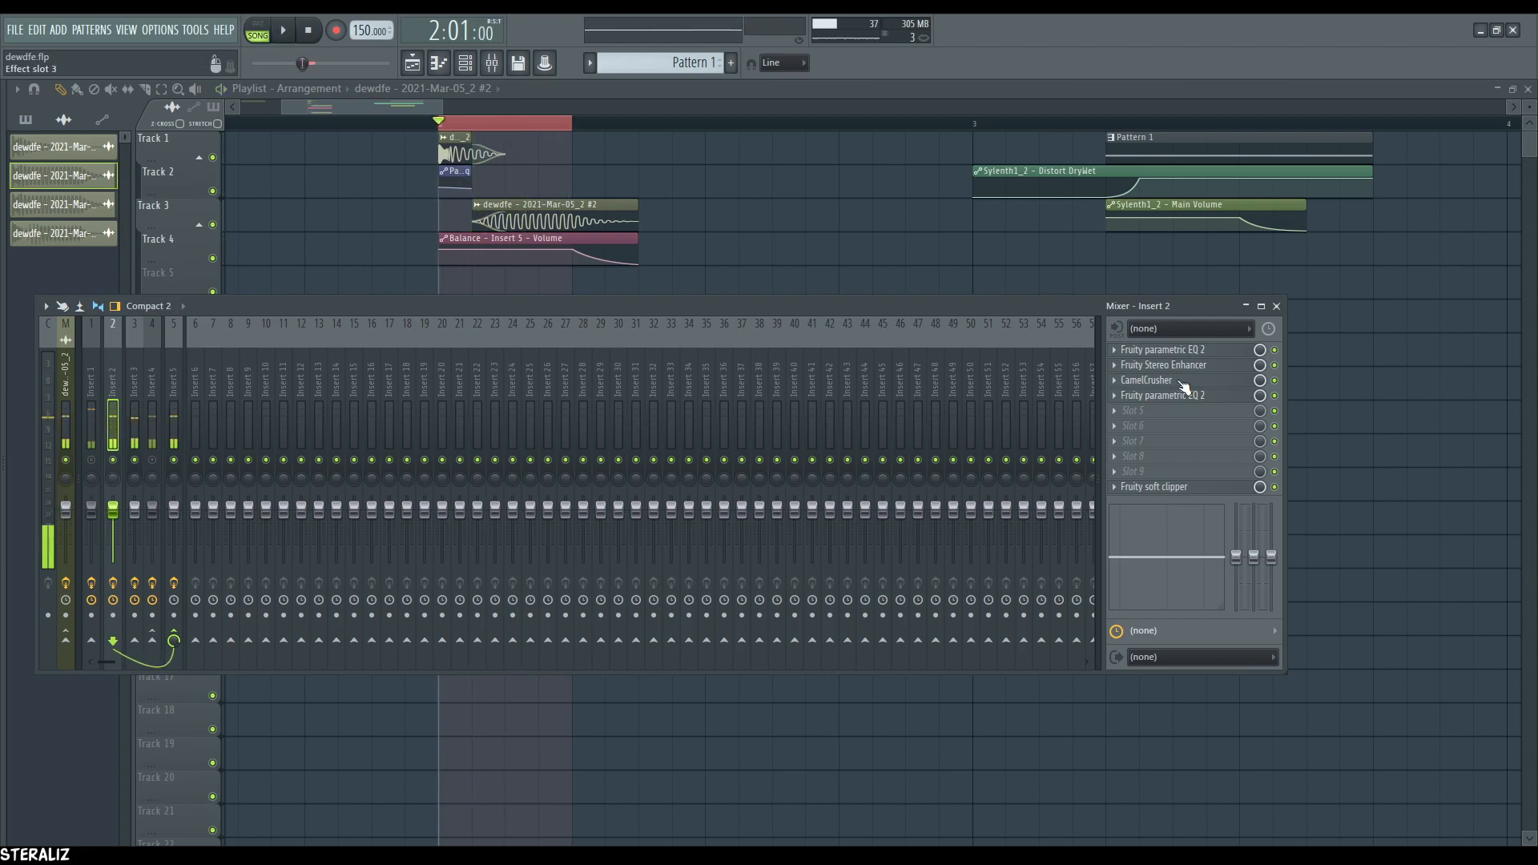
- Nudge the low-pass band slightly higher in the first Fruity parametric EQ 2 on Insert 2 and play the kick
click(1161, 350)
mouse_move(394, 382)
mouse_down()
mouse_move(621, 382)
mouse_move(403, 383)
mouse_up()
key(space)
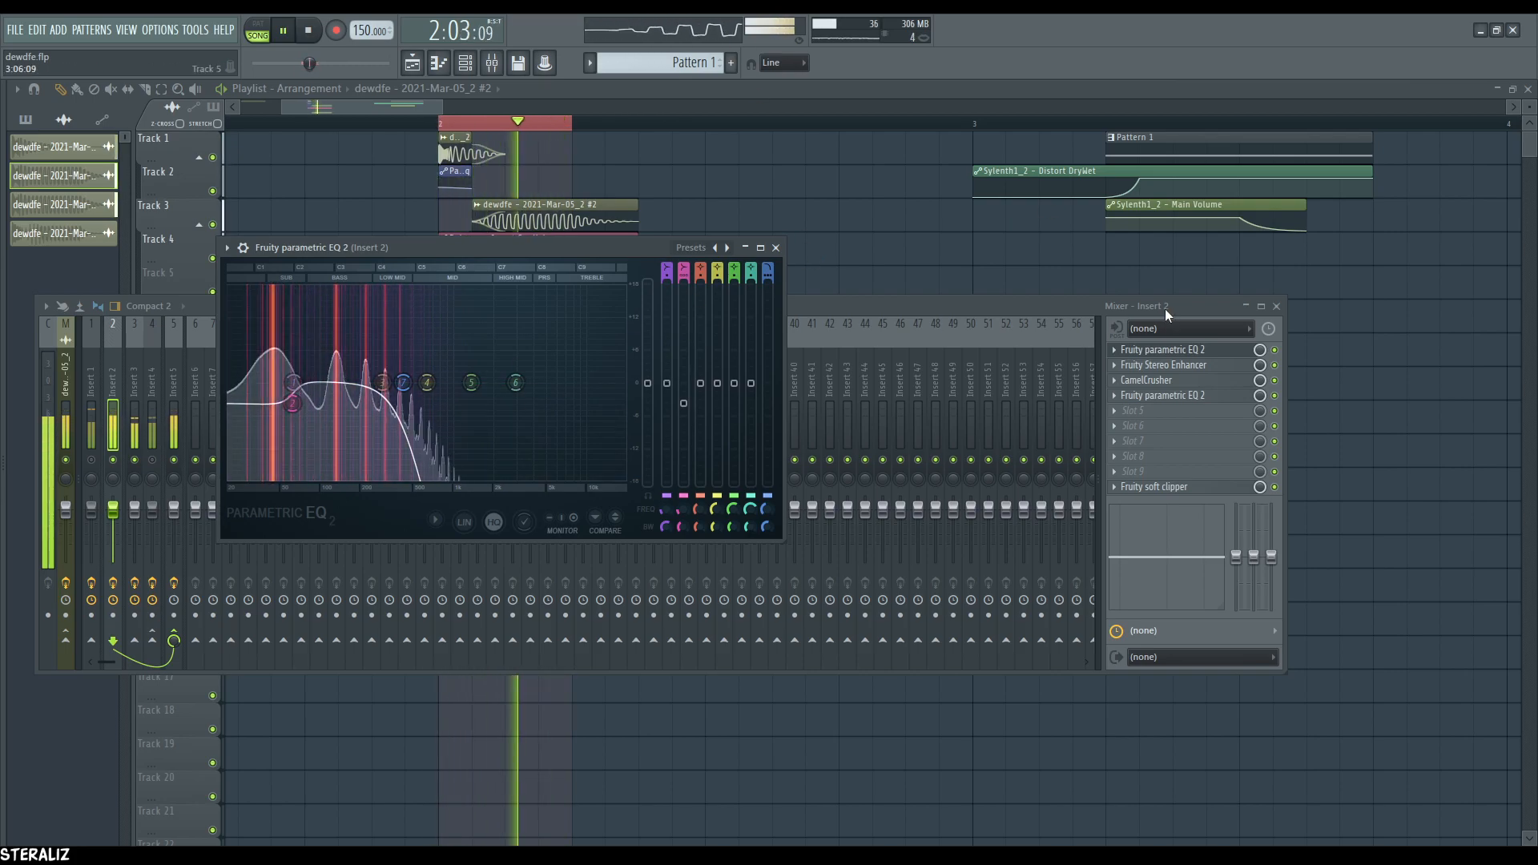
click(1163, 350)
- View the Fruity Stereo Enhancer and CamelCrusher settings on Insert 2 during playback
click(1165, 366)
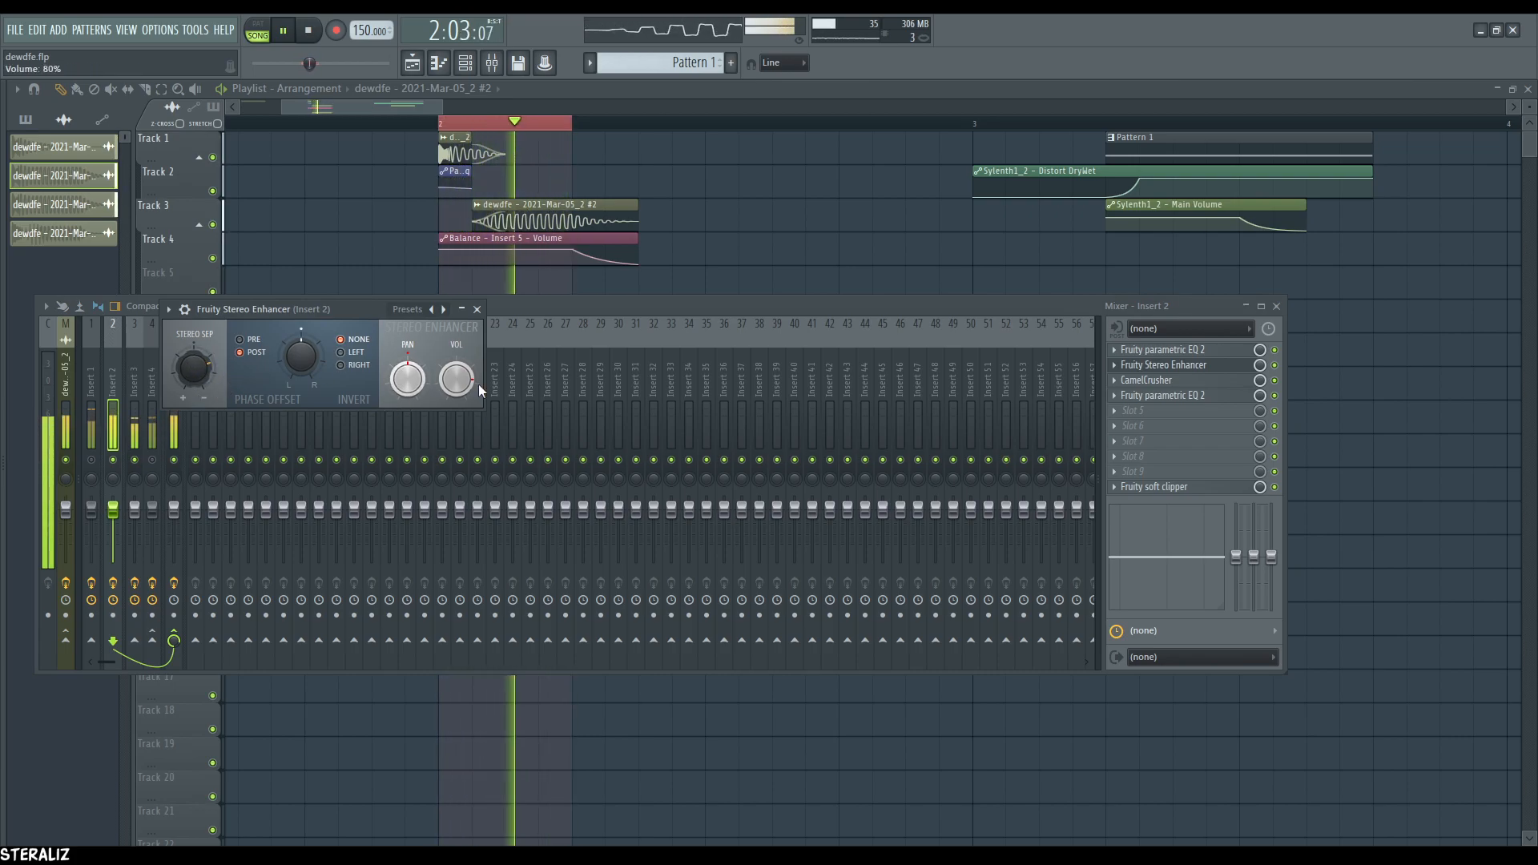
click(1163, 365)
click(1158, 381)
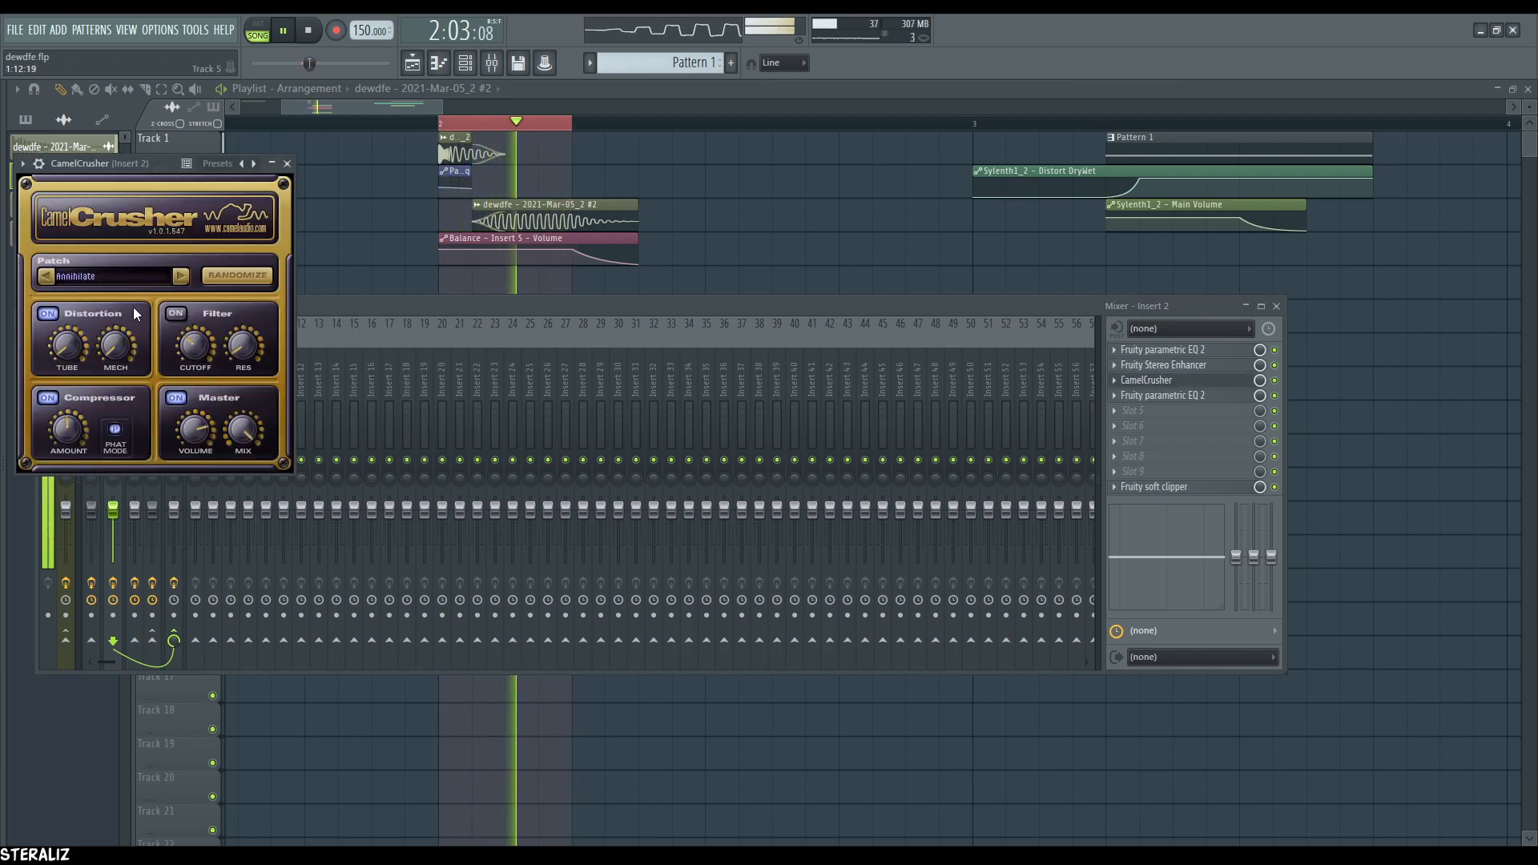
- Bypass the second Fruity parametric EQ 2 on Insert 2, turn it back on and view its low-pass curve
click(1274, 396)
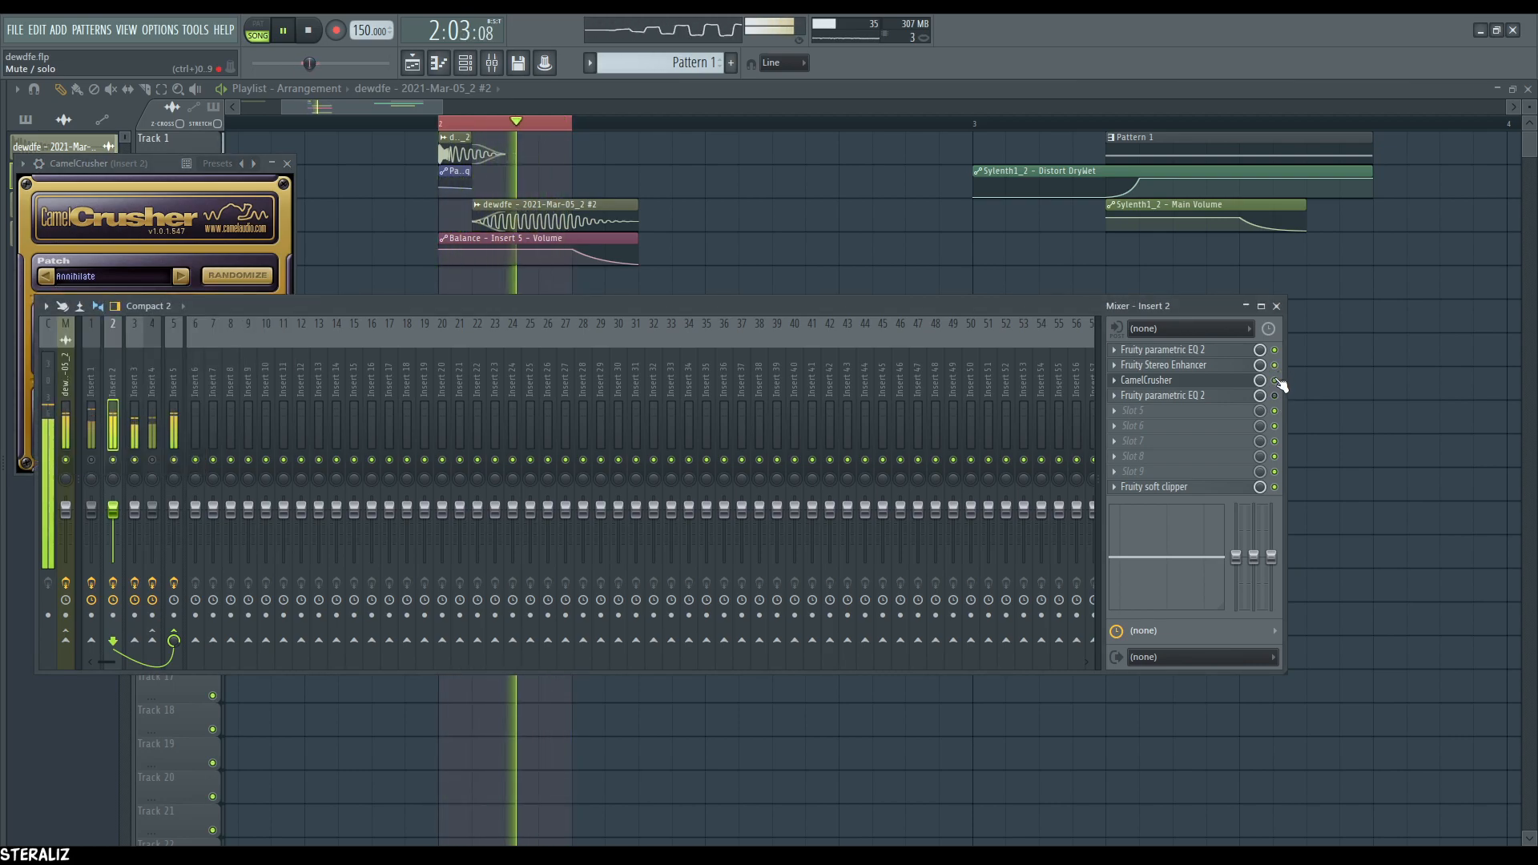
click(1247, 381)
click(1246, 396)
click(1274, 396)
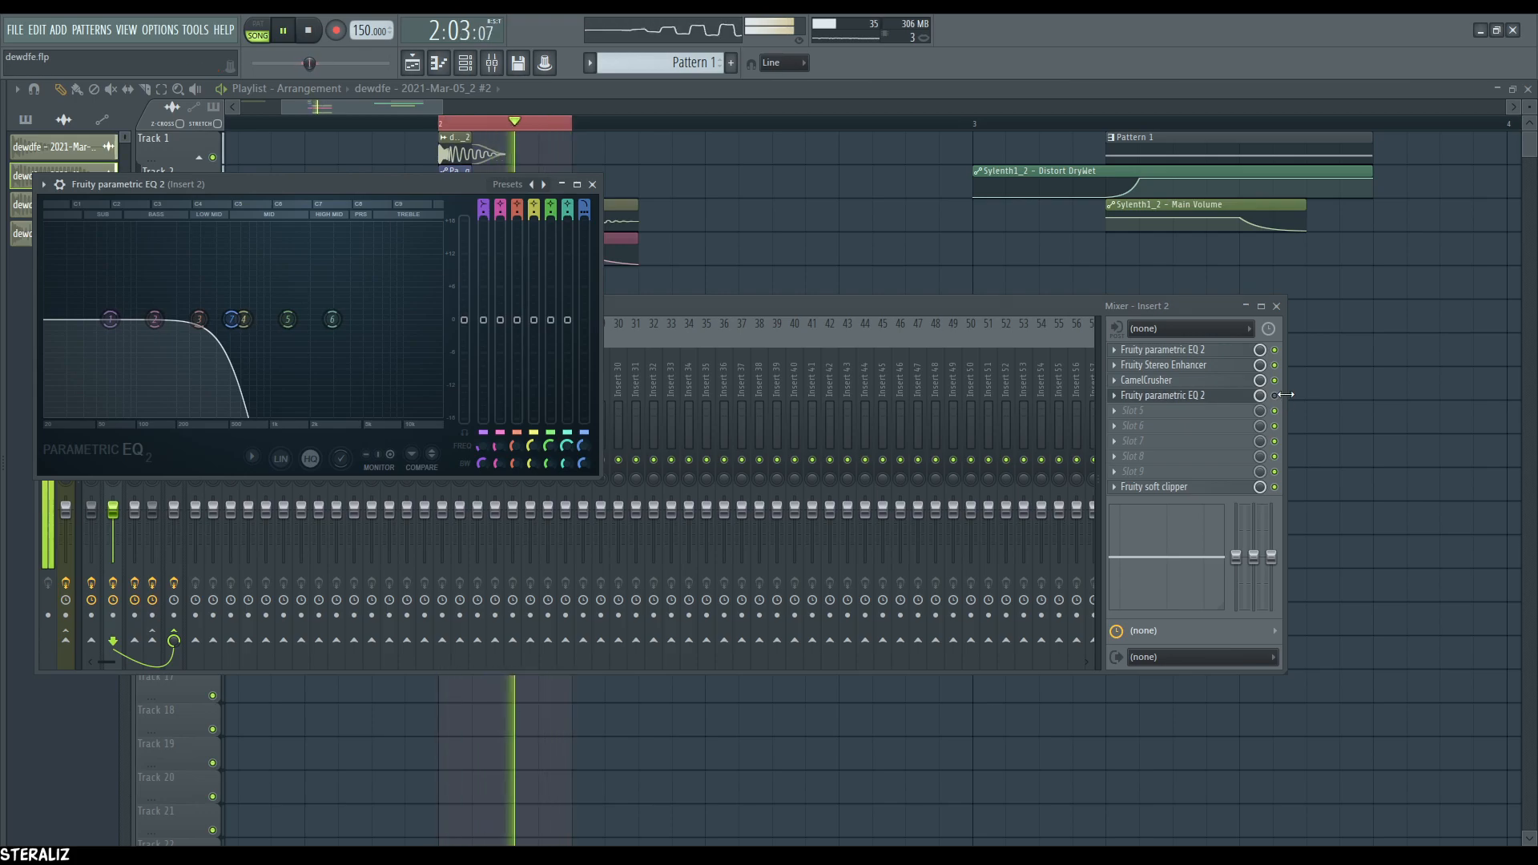
drag(290, 185, 570, 171)
click(872, 171)
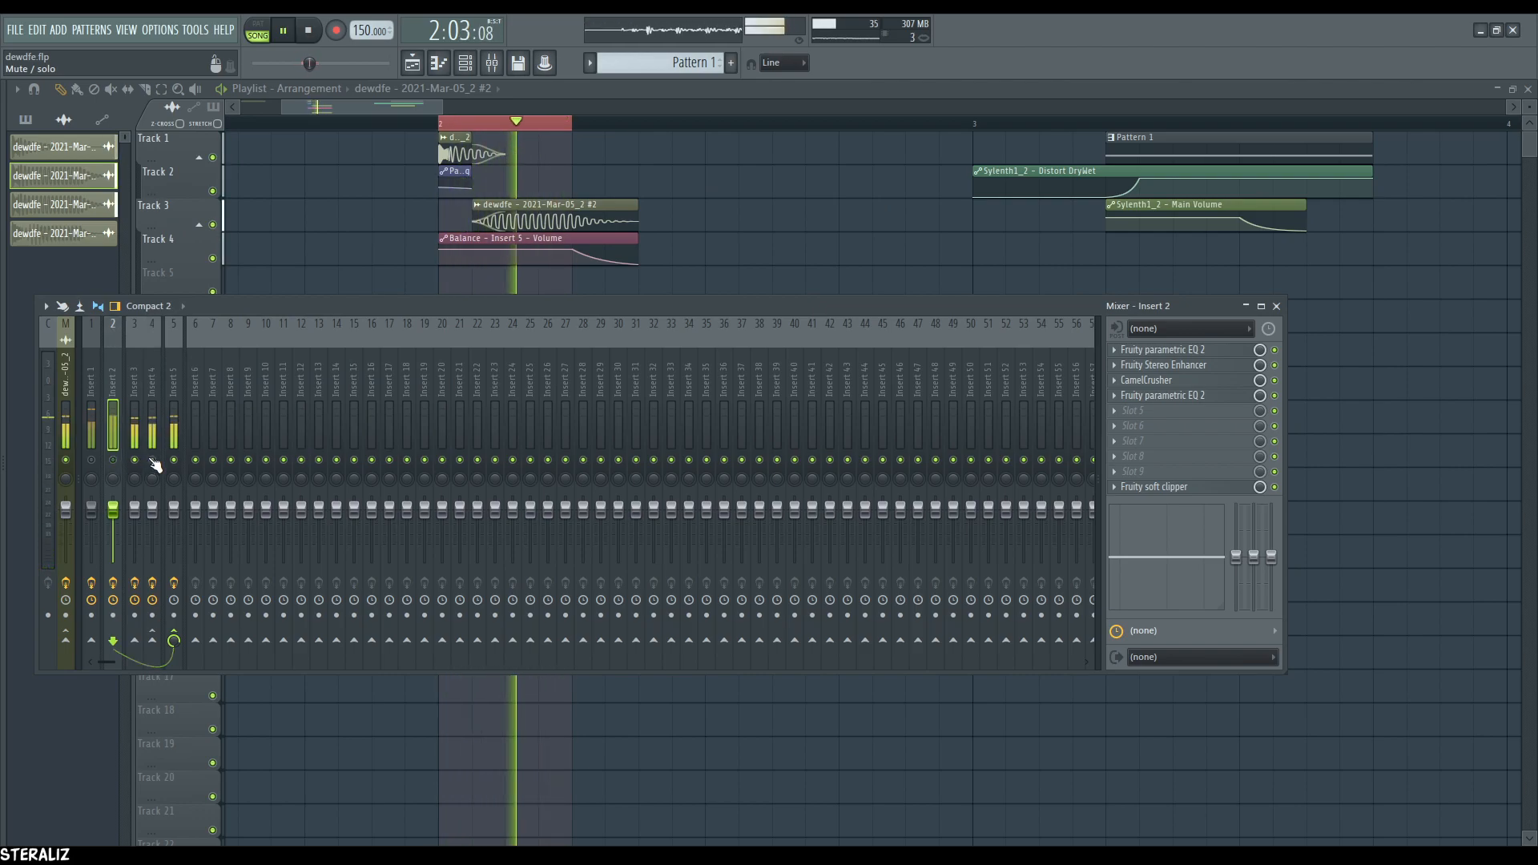
- Mute mixer Insert 2 and play the kick with the first Fruity parametric EQ 2 on Insert 3 open
key(space)
click(134, 437)
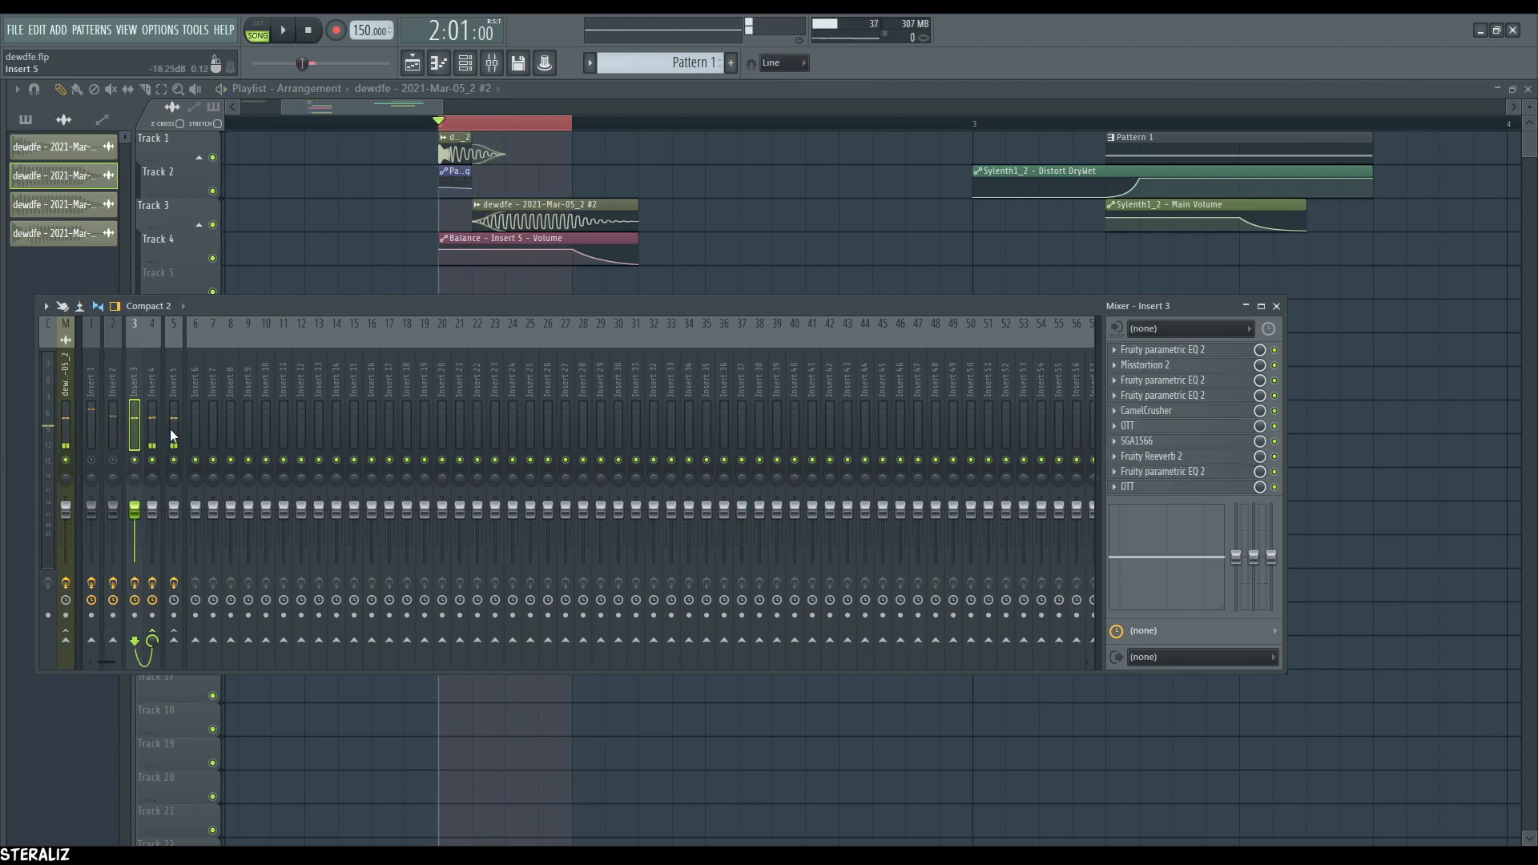
click(112, 459)
click(1182, 357)
key(space)
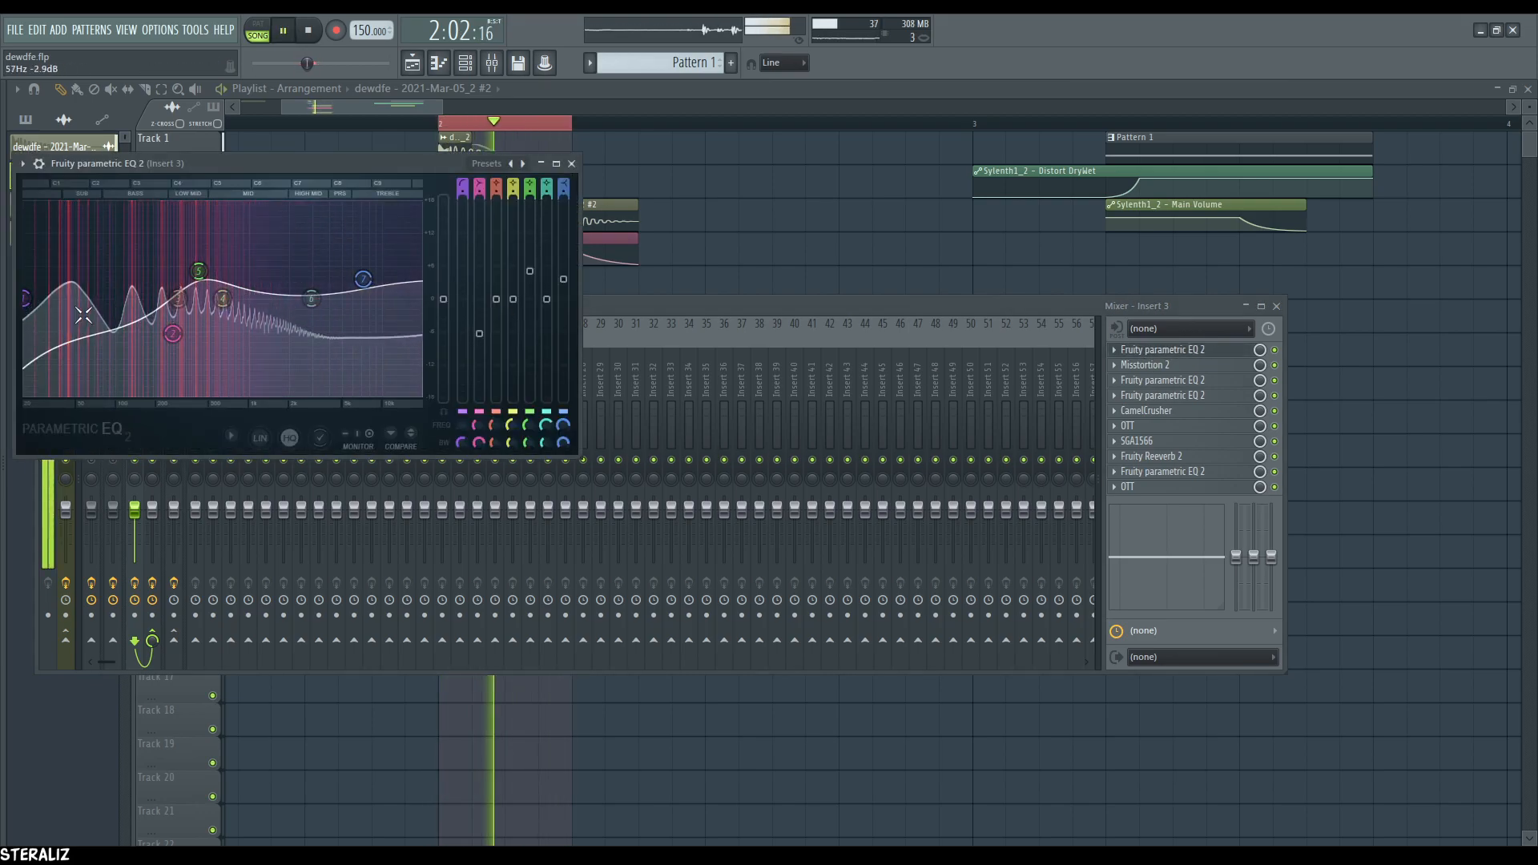
- Play the kick again while viewing the first Fruity parametric EQ 2 curve and spectrum on Insert 3
key(space)
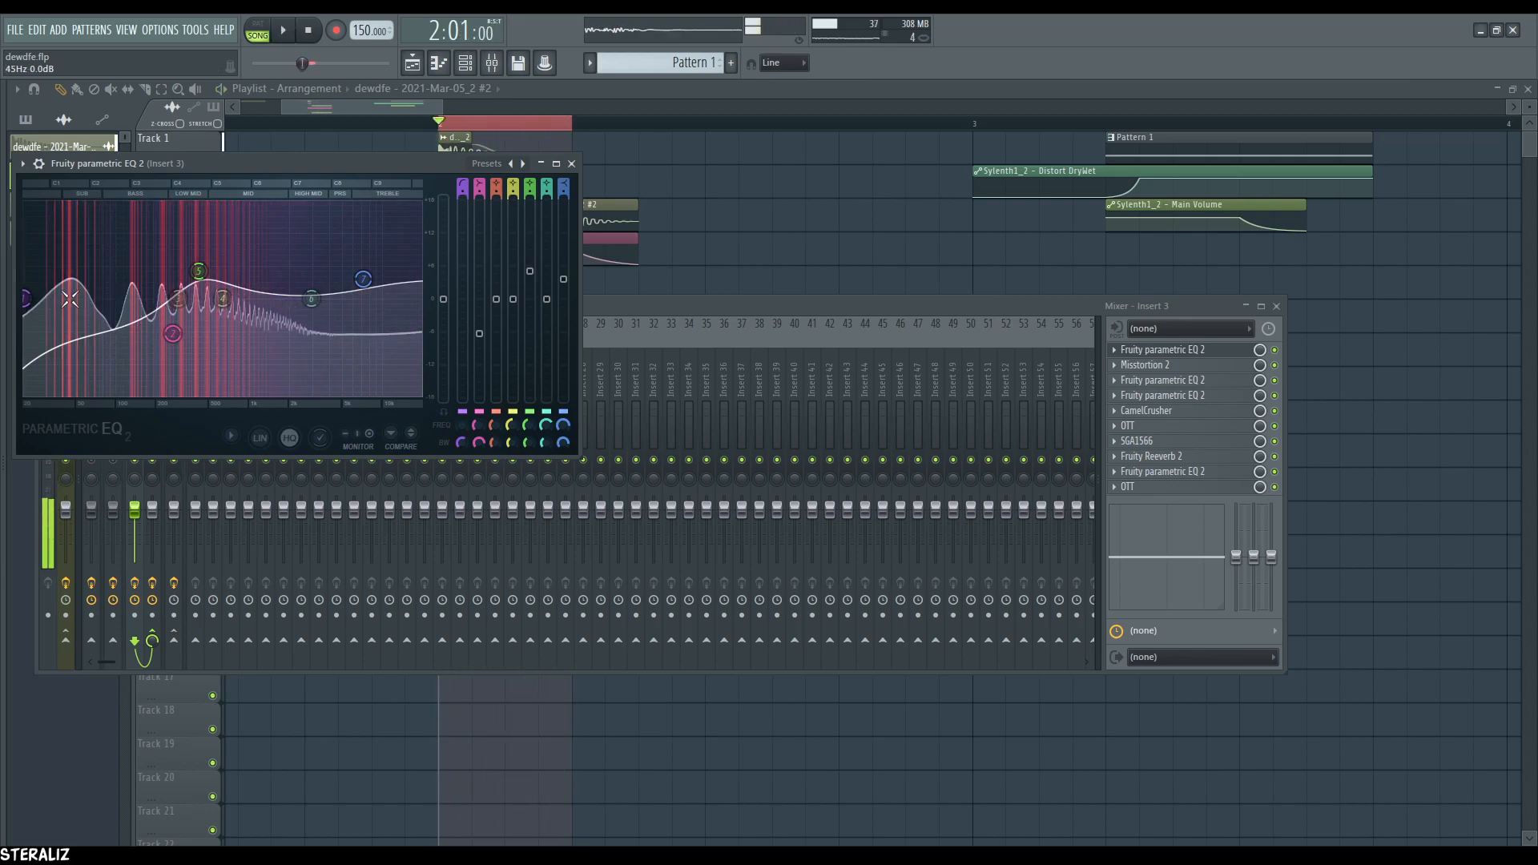
key(space)
key(space)
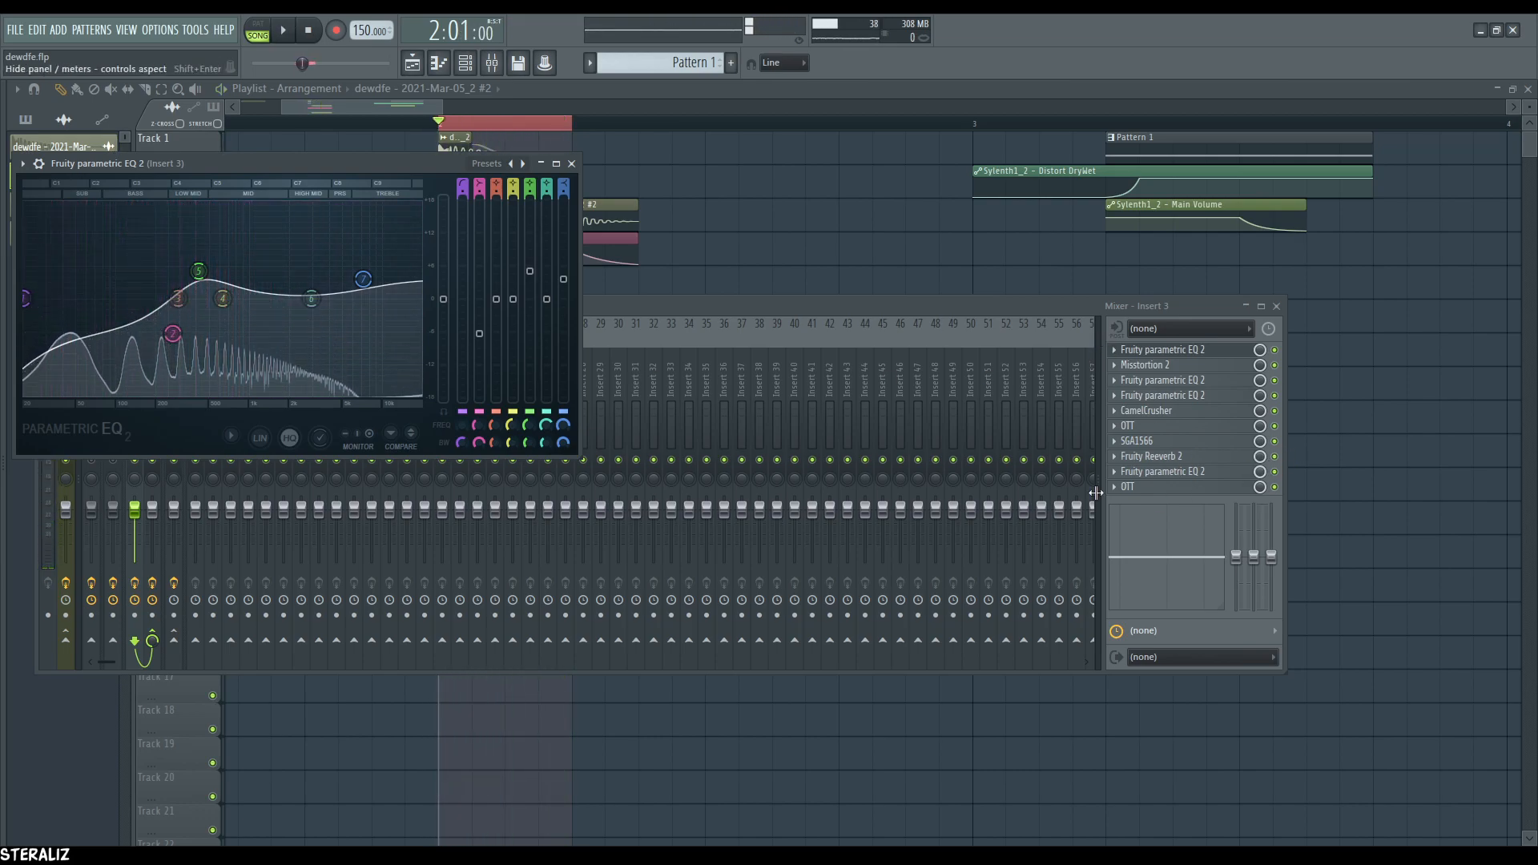
- Bypass all effects on Inserts 4 and 3 and play the kick without them
click(690, 312)
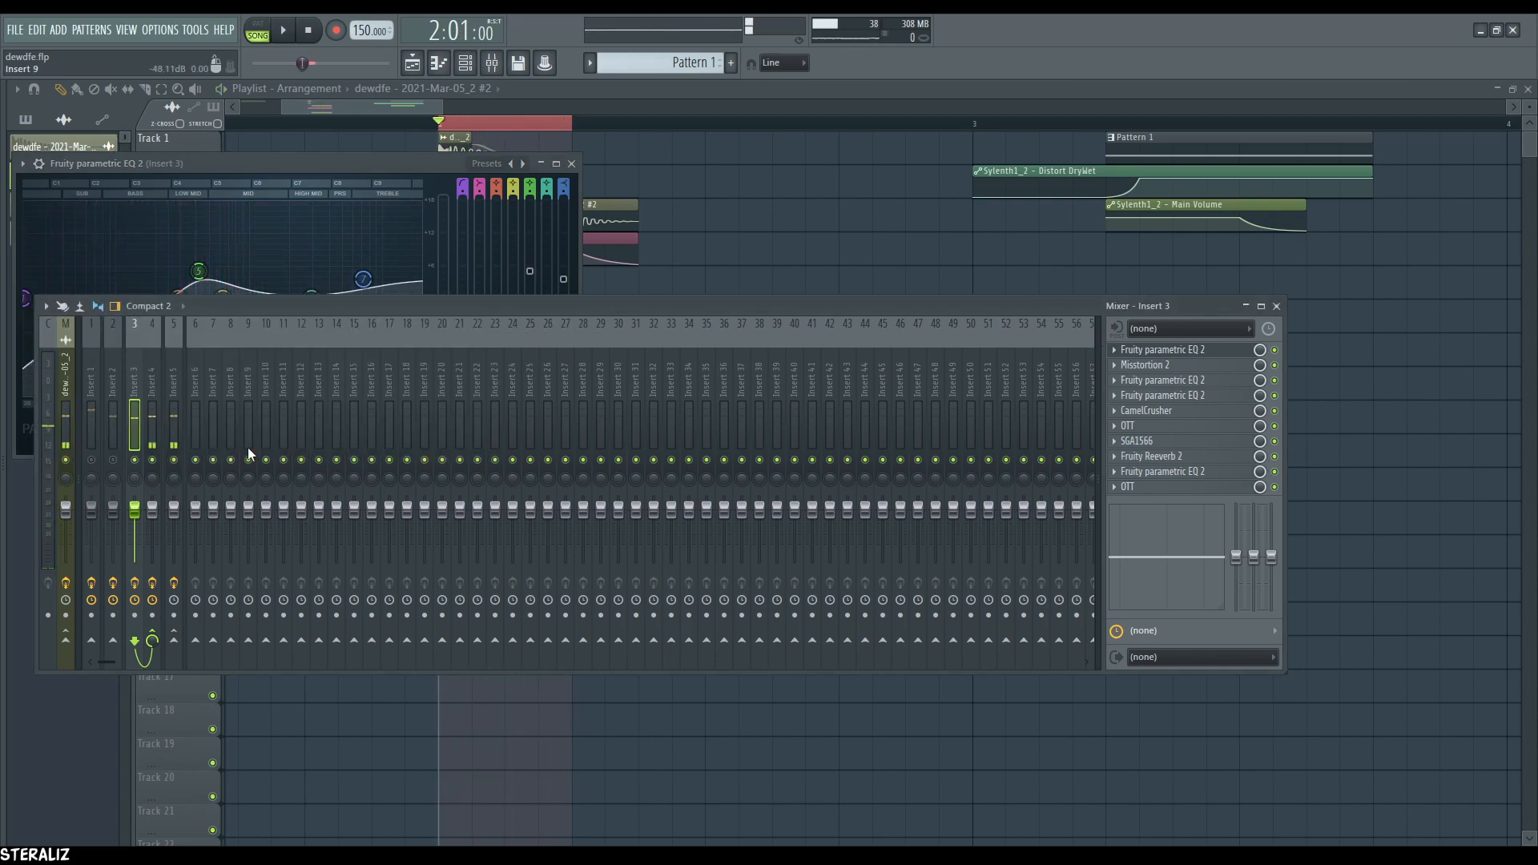
click(157, 472)
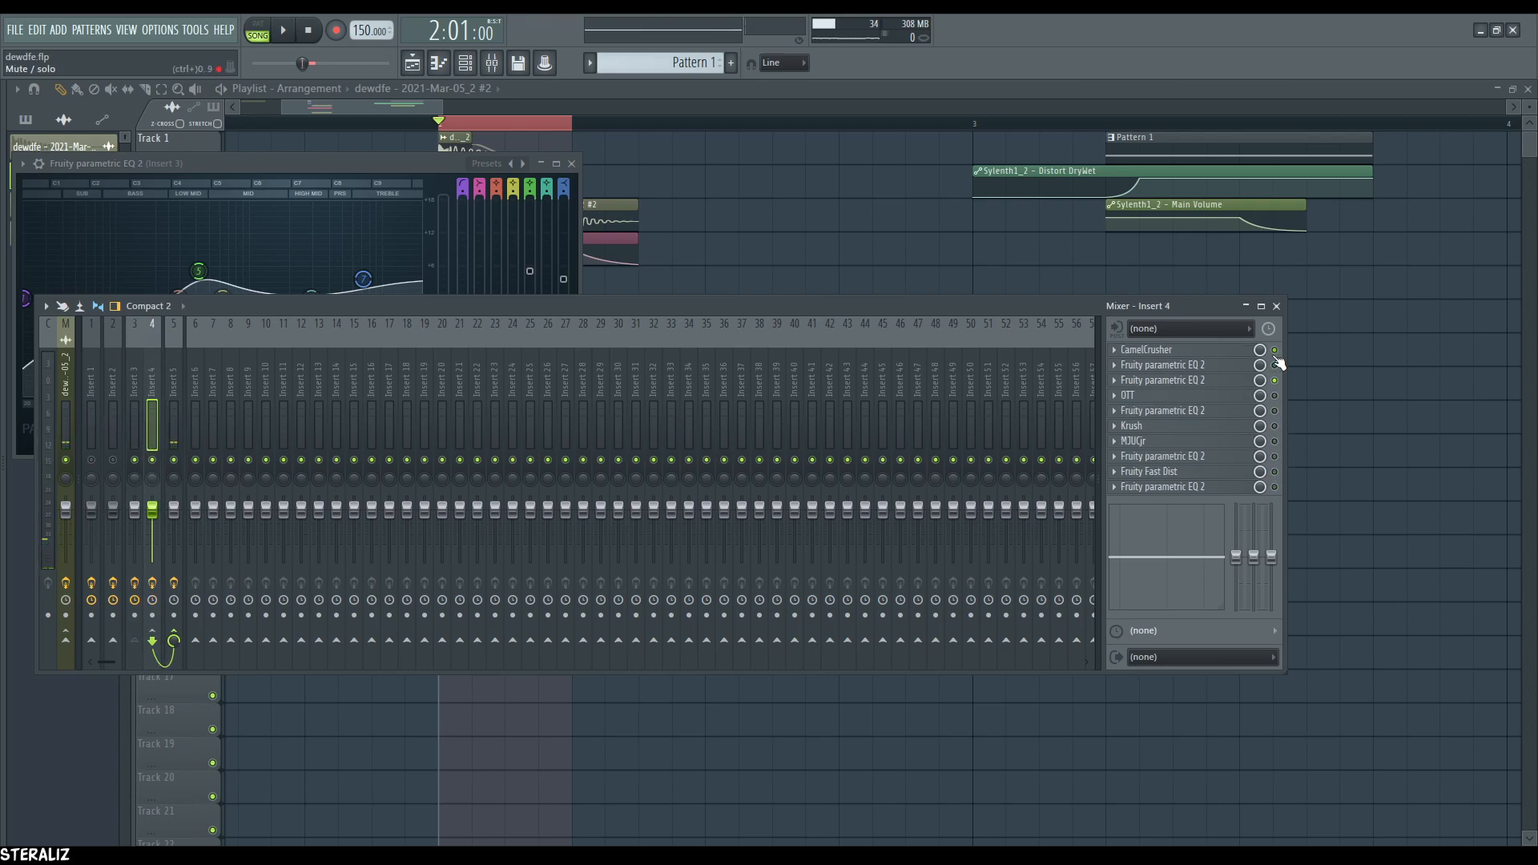
key(Left)
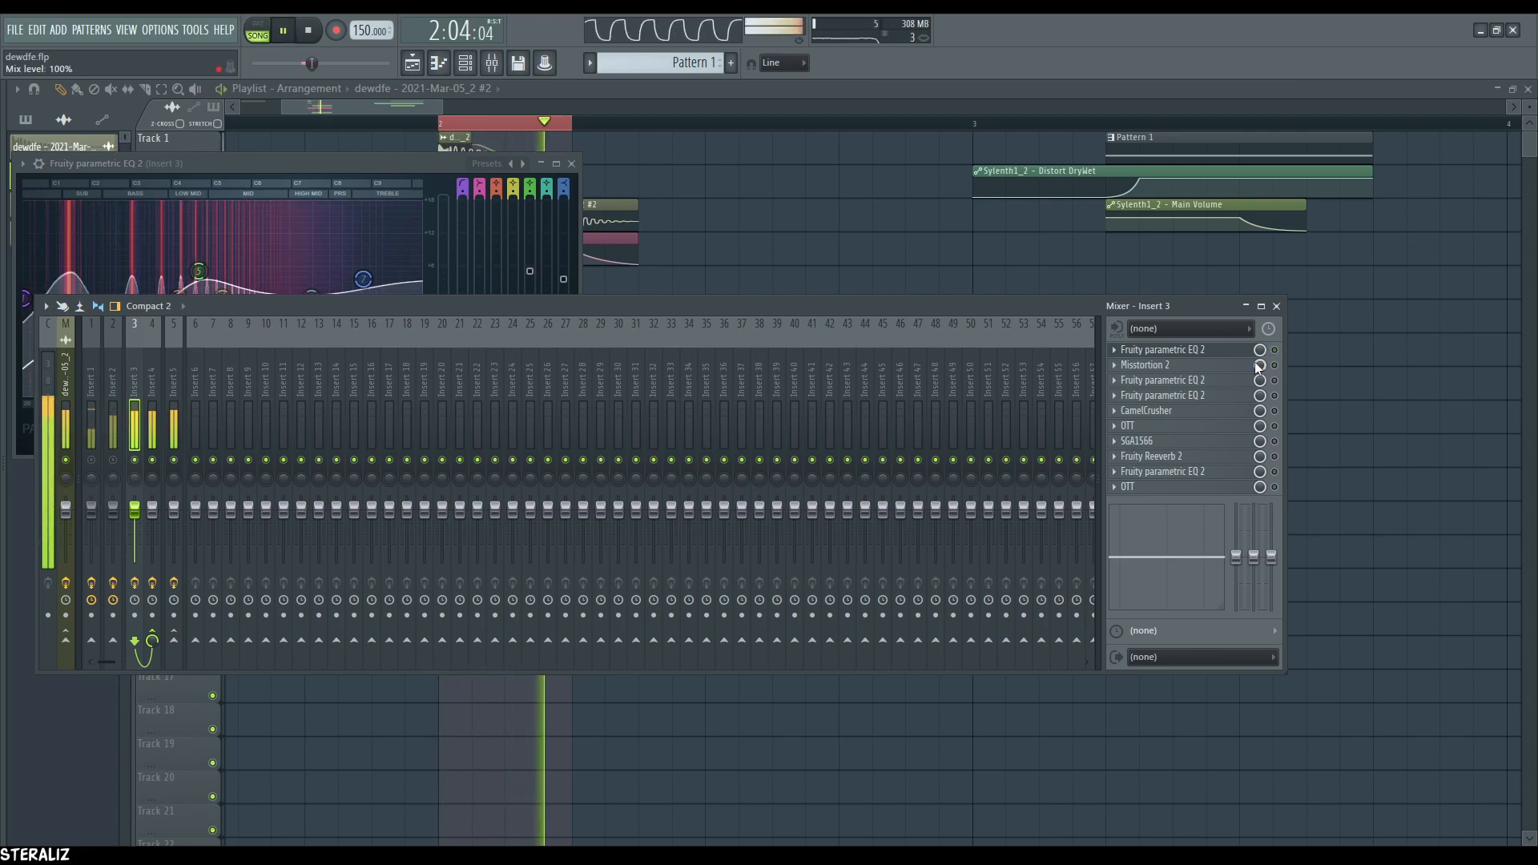
key(space)
- Turn the first Fruity parametric EQ 2 on Insert 3 back on and play the kick through its curve
drag(400, 164, 615, 182)
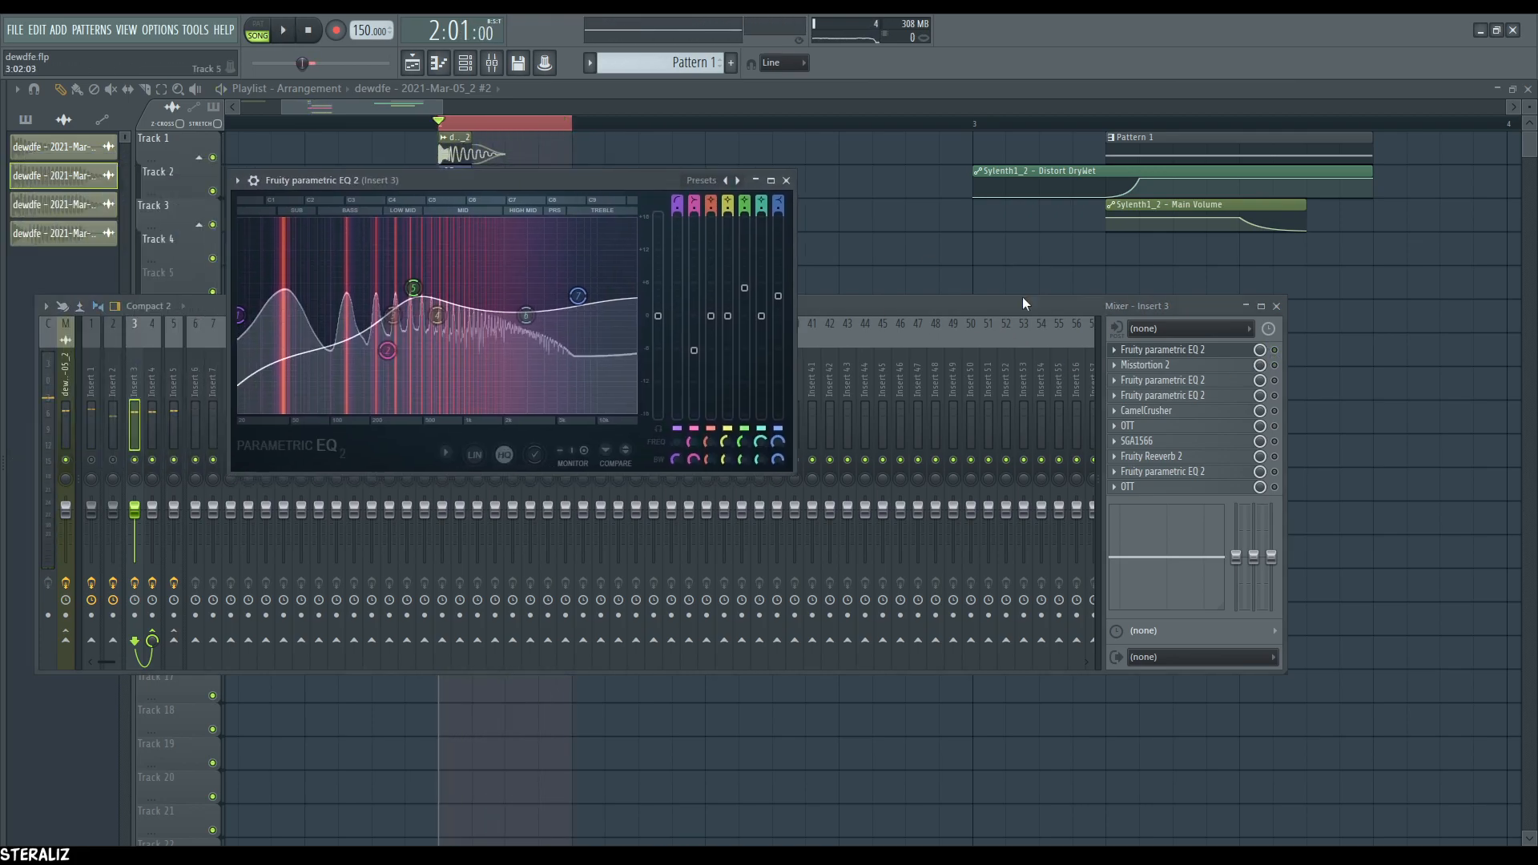
click(1276, 351)
key(space)
drag(426, 183, 465, 220)
key(space)
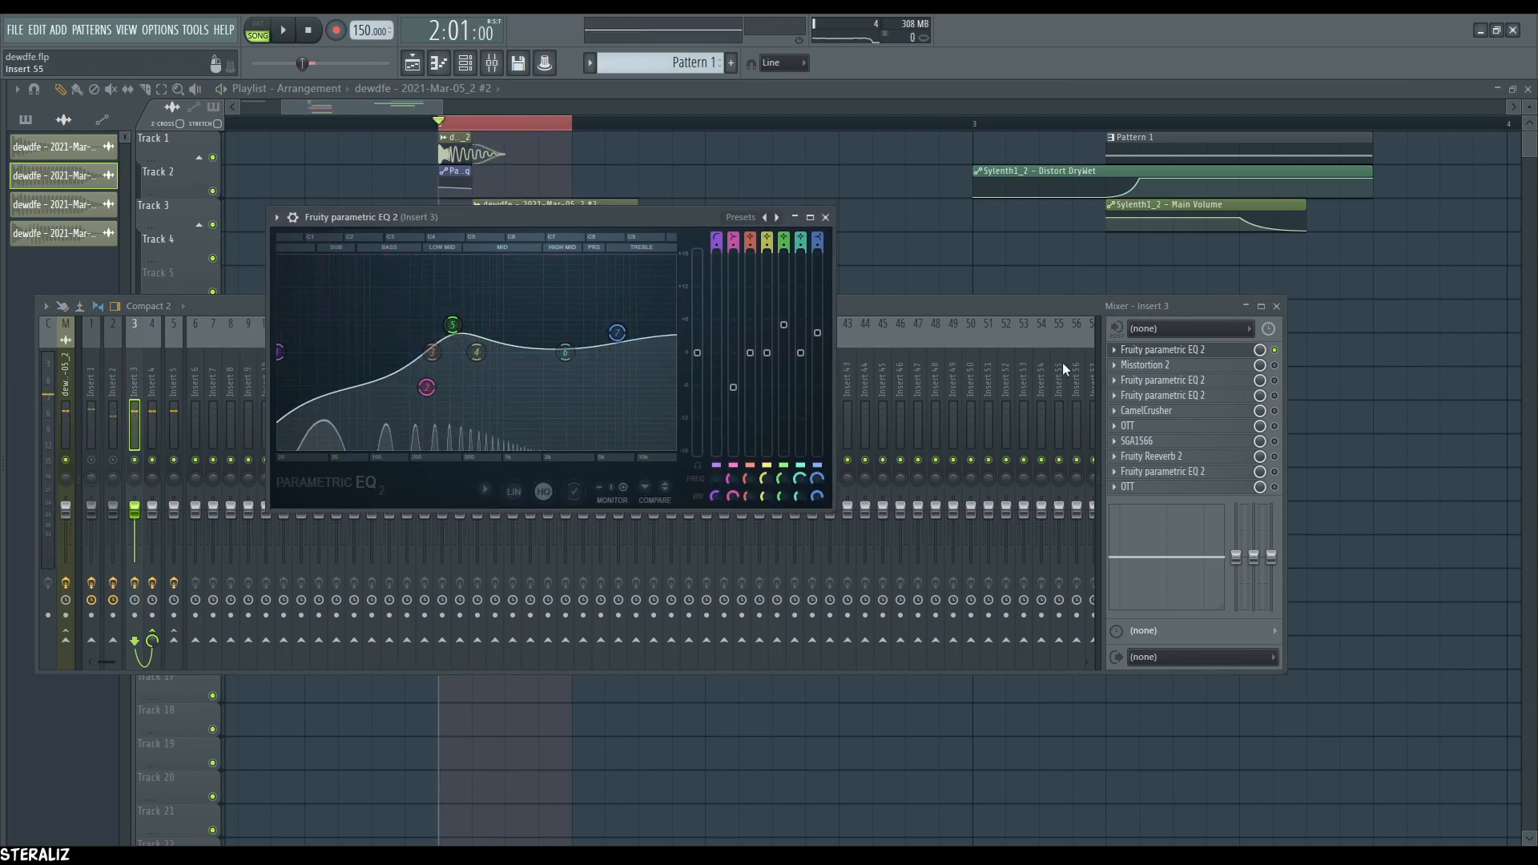
click(1197, 349)
- Turn on Misstortion 2 on Insert 3, play the kick and view the plugin's distortion settings
click(1274, 366)
key(space)
click(1145, 365)
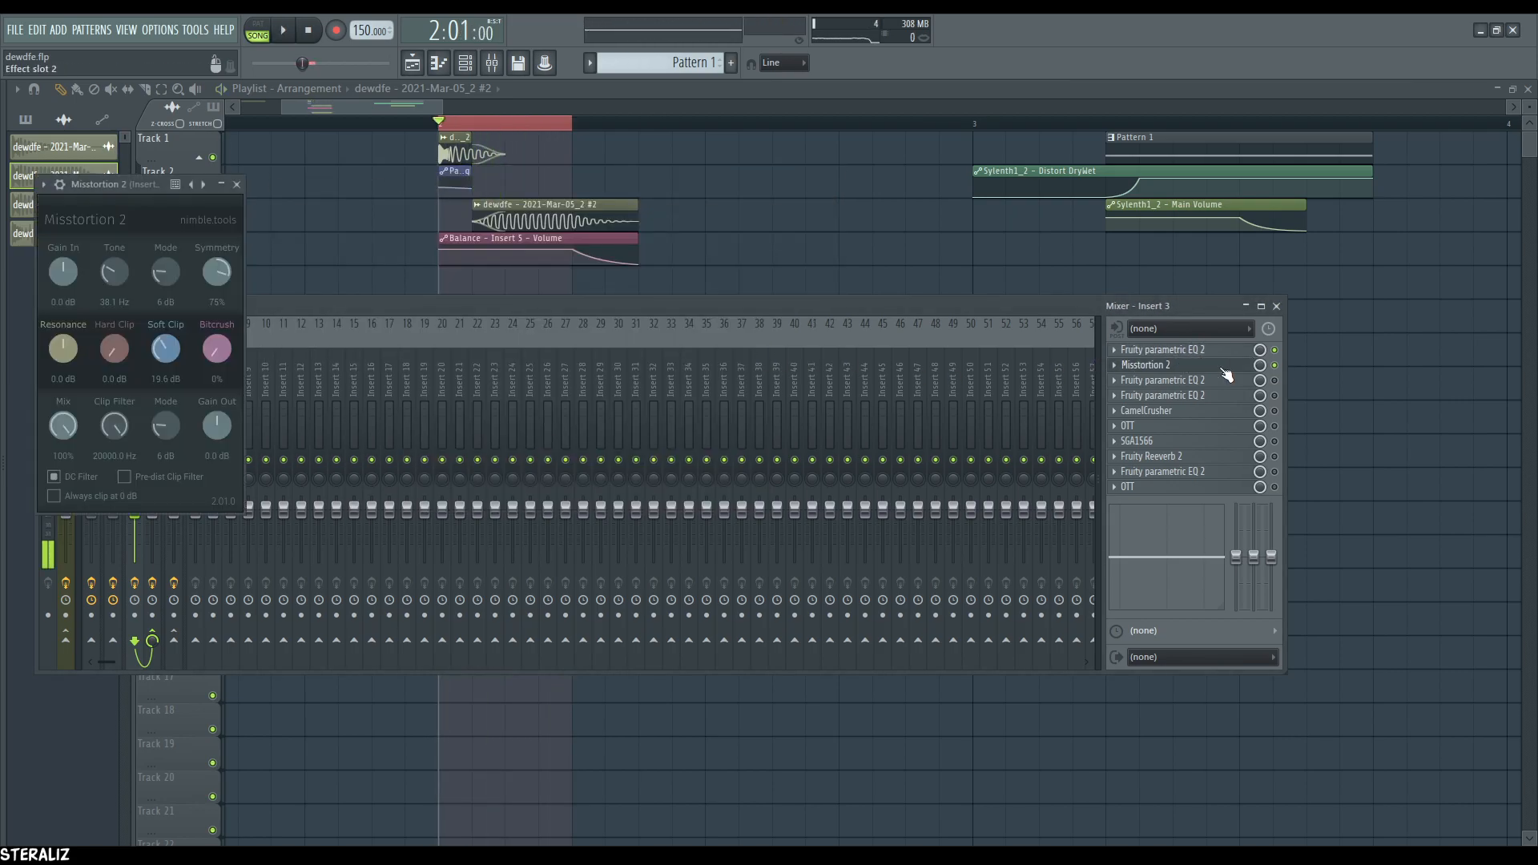
key(space)
drag(139, 197, 712, 353)
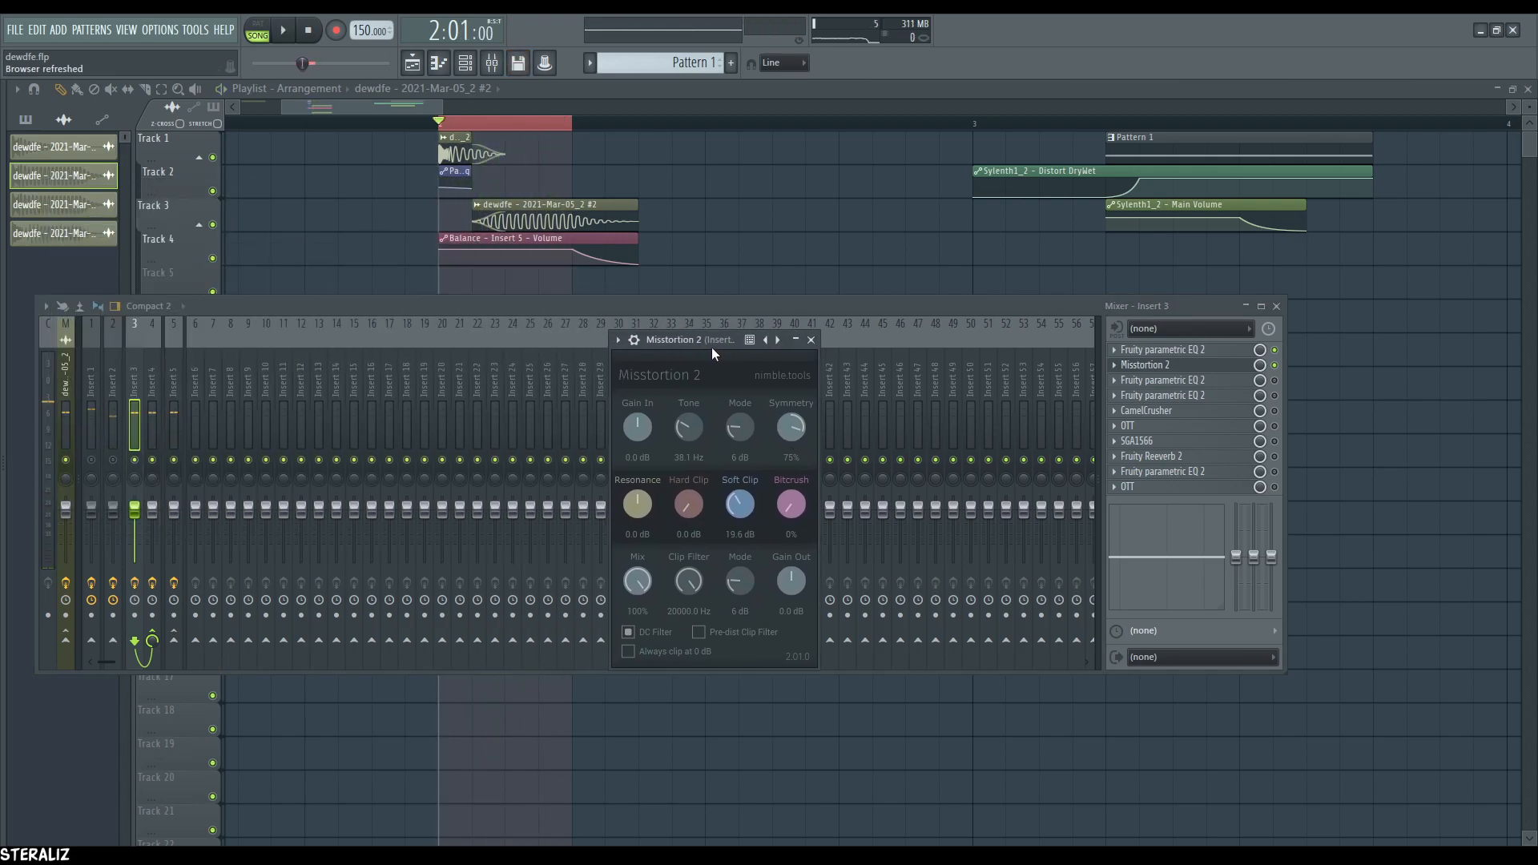
click(1243, 368)
- Turn on the Fruity parametric EQ 2 in slot 3 of Insert 3, view its curve and play the kick
click(1229, 390)
key(space)
key(space)
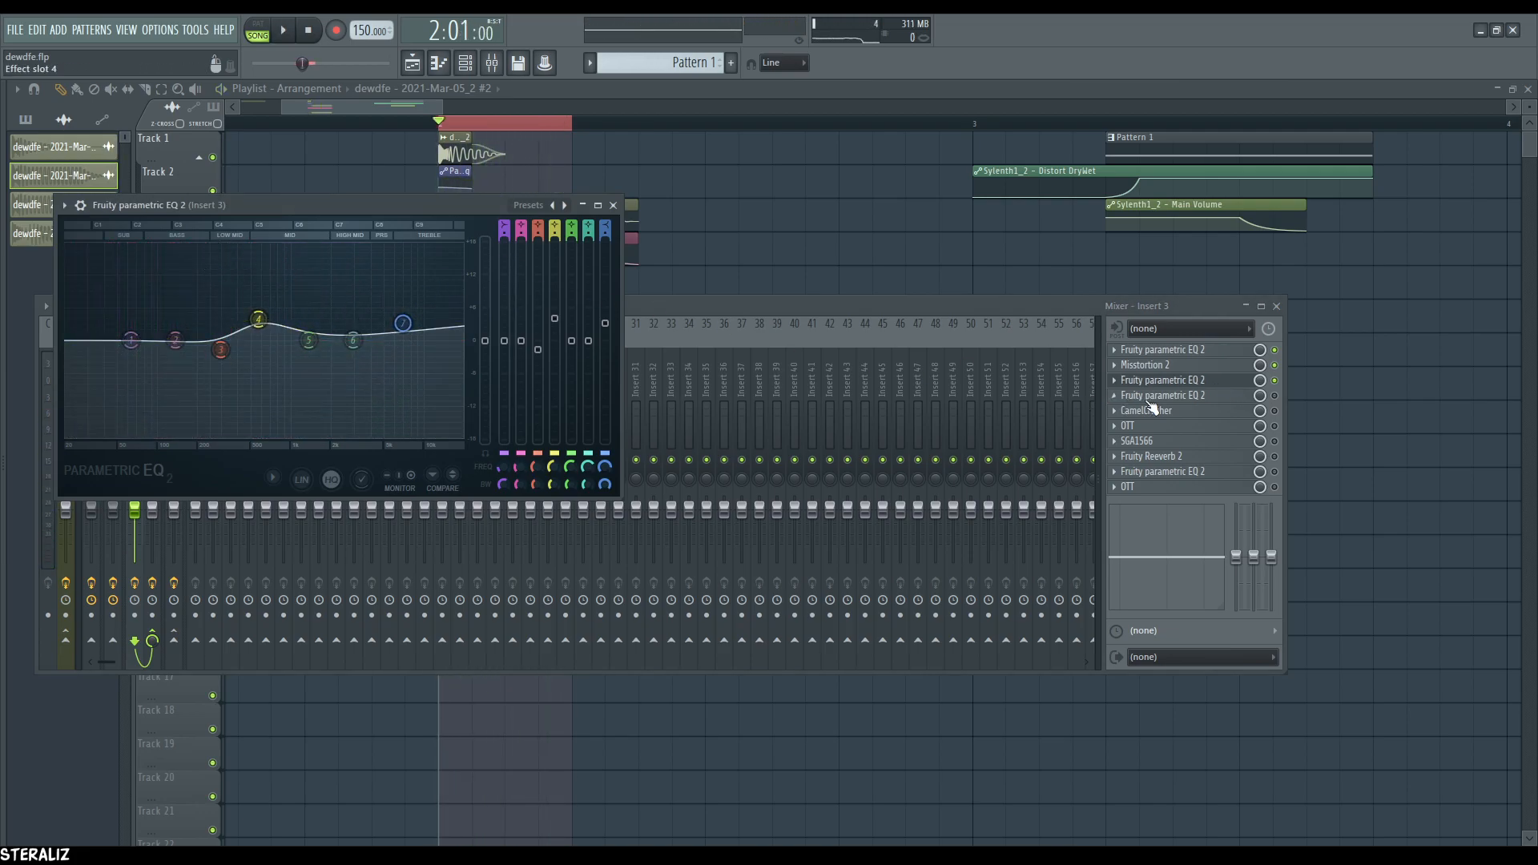
click(1239, 382)
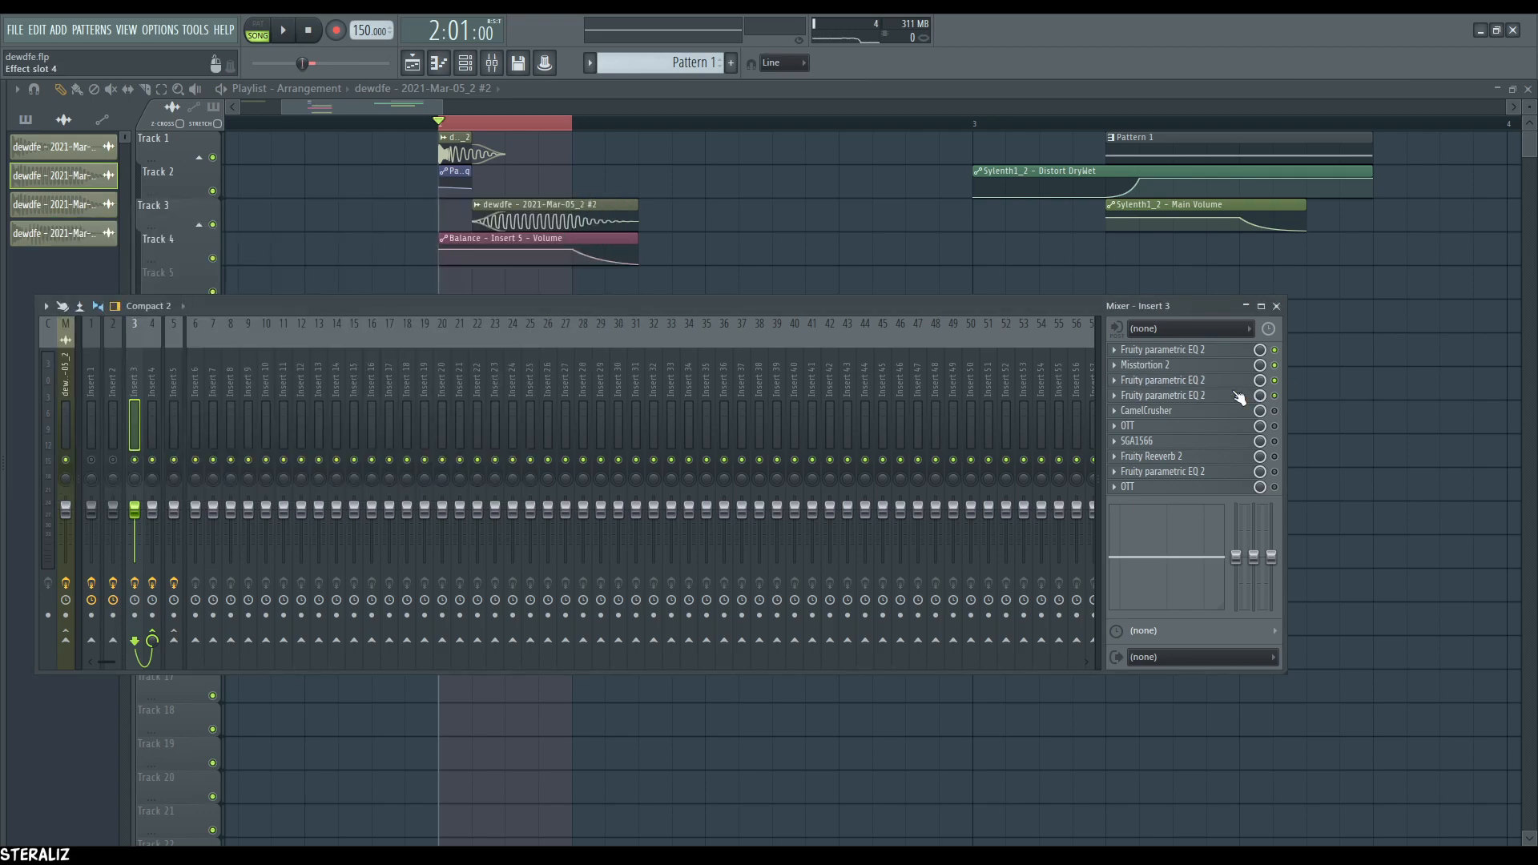
- Turn on the Fruity parametric EQ 2 in slot 4 of Insert 3, view its curve and play the kick
click(1239, 396)
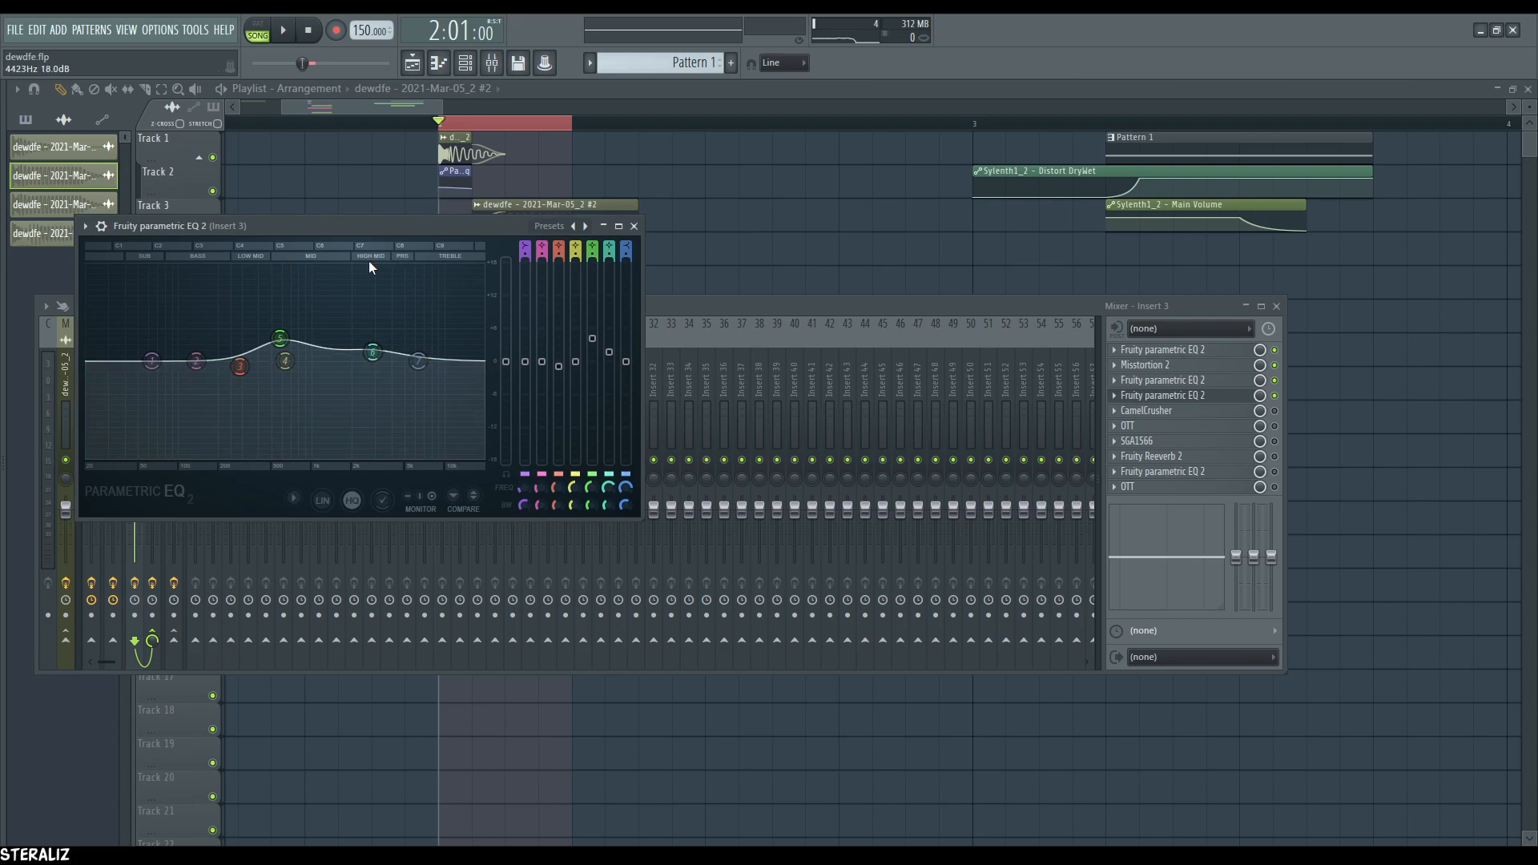
click(1191, 396)
key(space)
key(space)
- Turn on CamelCrusher on Insert 3, view its distortion and compressor settings and play the kick
click(1245, 413)
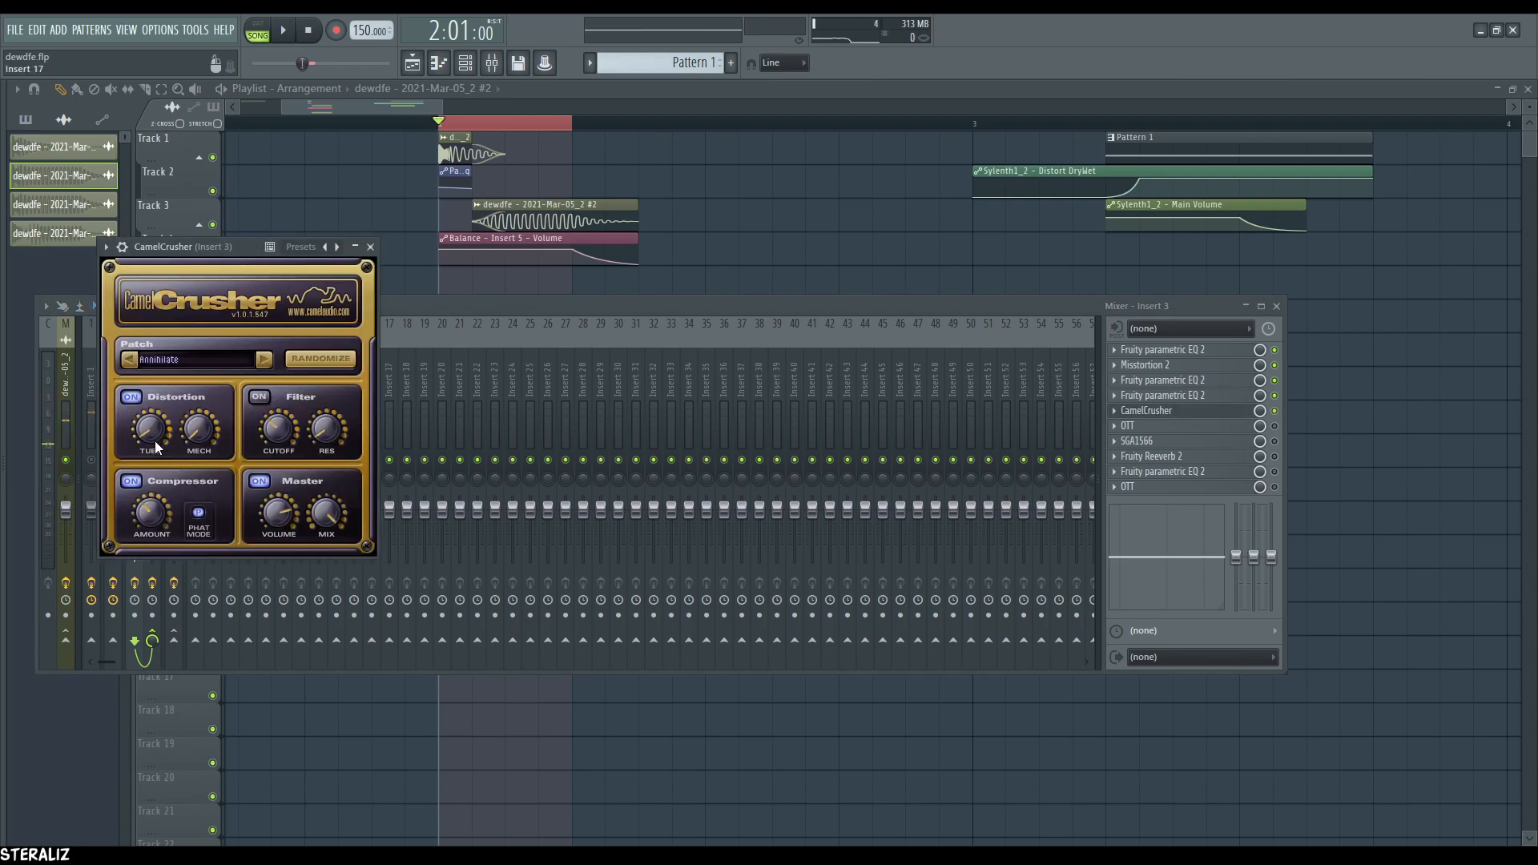
key(space)
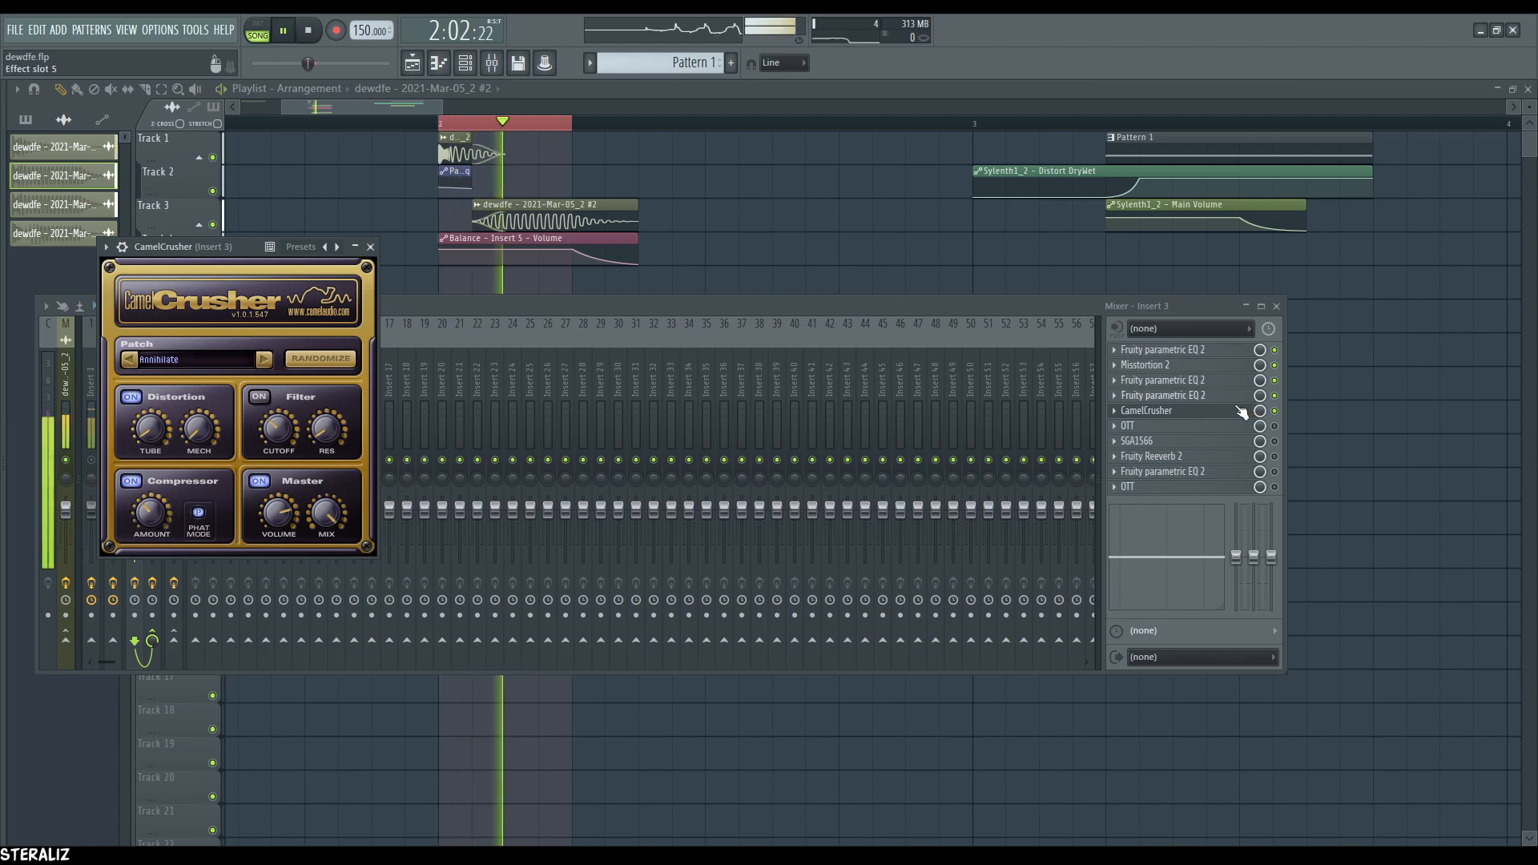
key(space)
key(Escape)
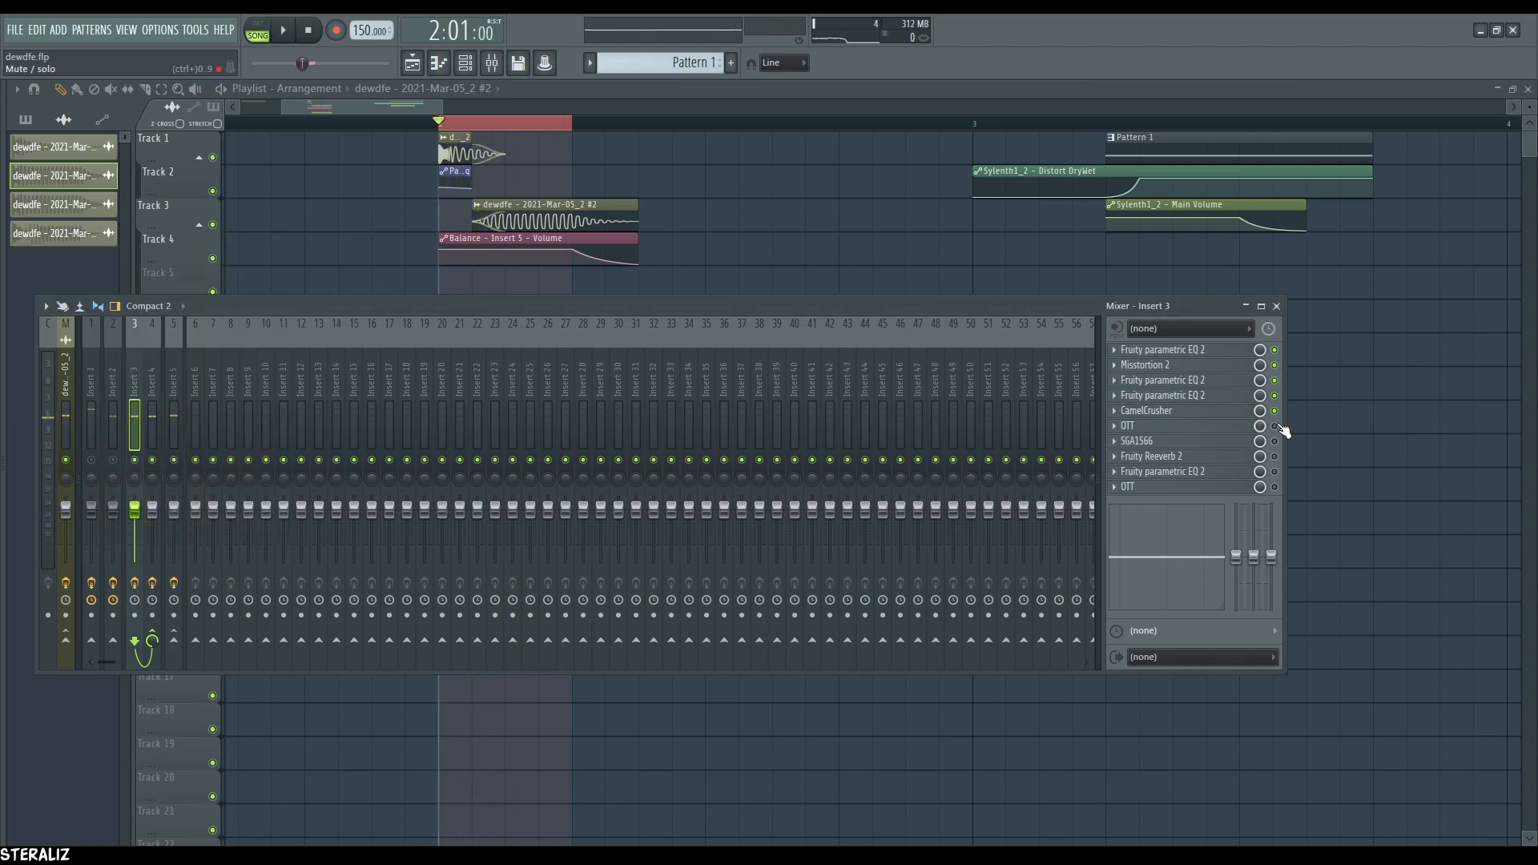
- Turn on the OTT in slot 6 of Insert 3 and view its compression settings while playing the kick
click(1222, 429)
key(space)
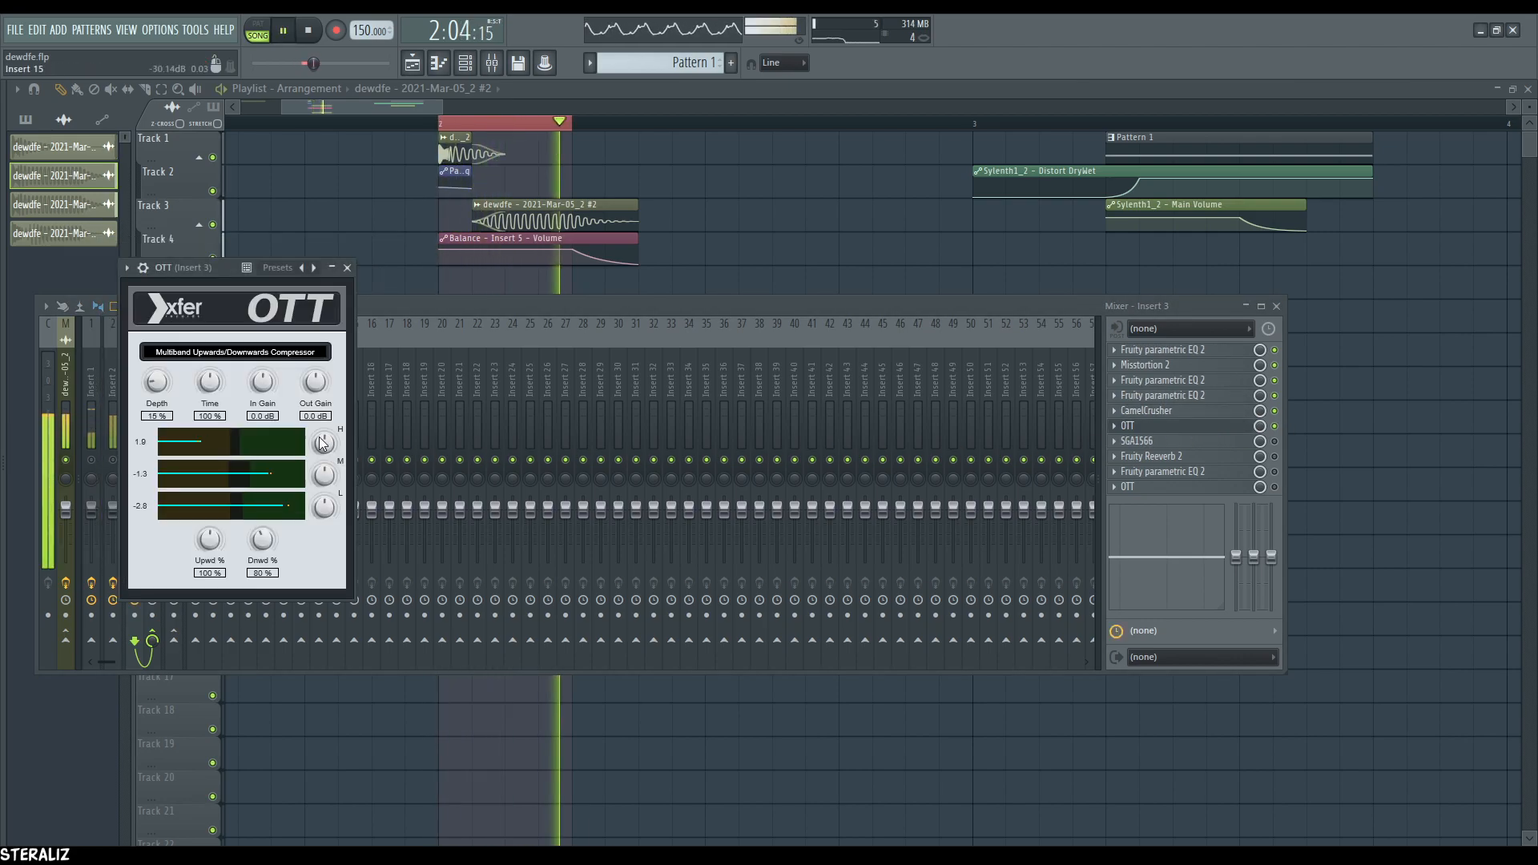
key(space)
click(1241, 428)
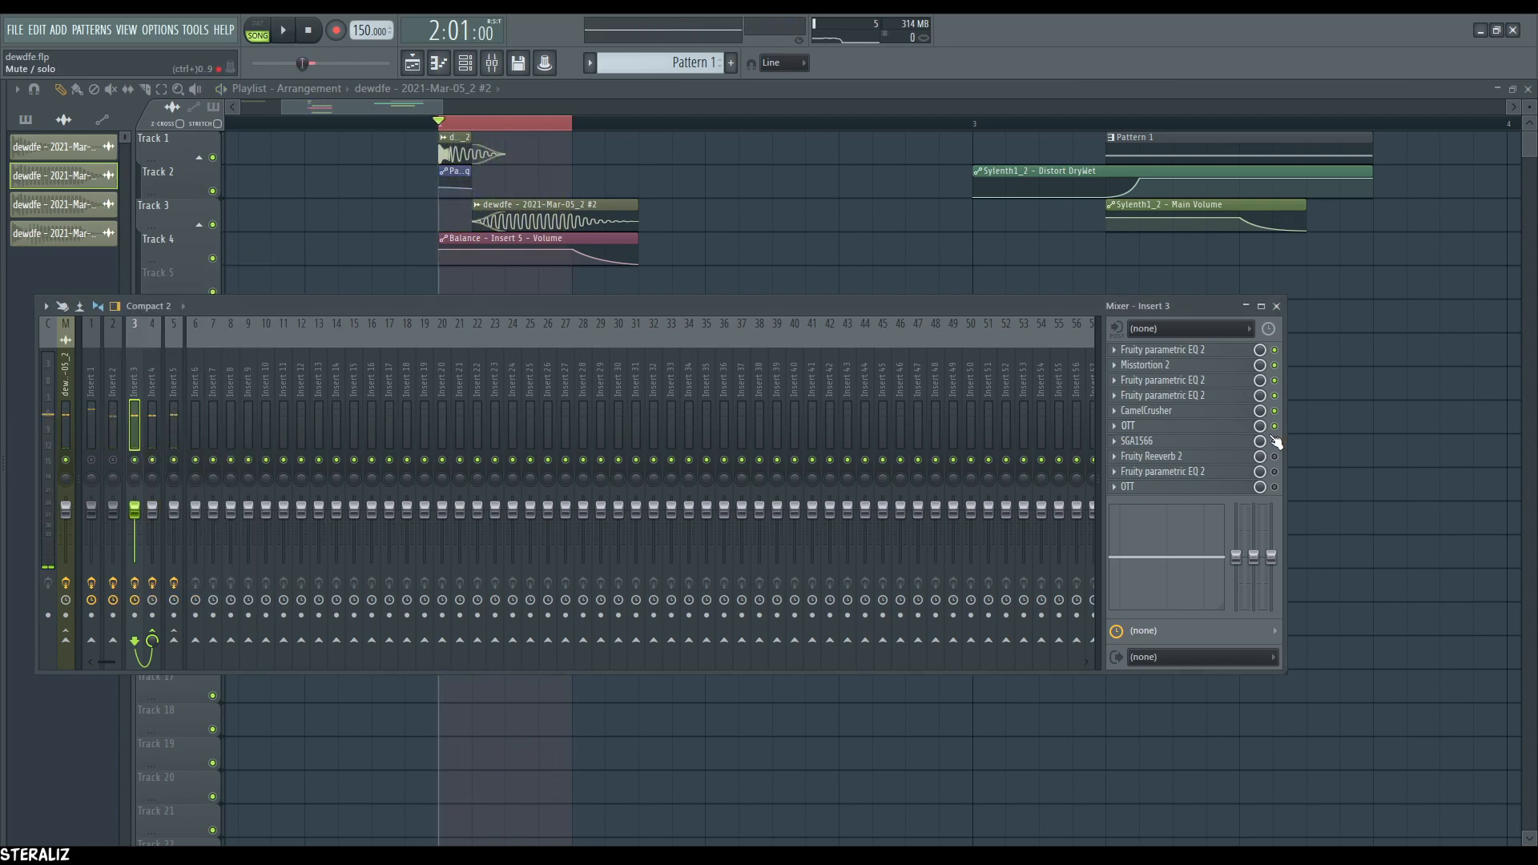
- Turn on SGA1566 on Insert 3, play the kick and view its EQ, input, gain and output knobs
click(1221, 445)
drag(211, 281, 475, 353)
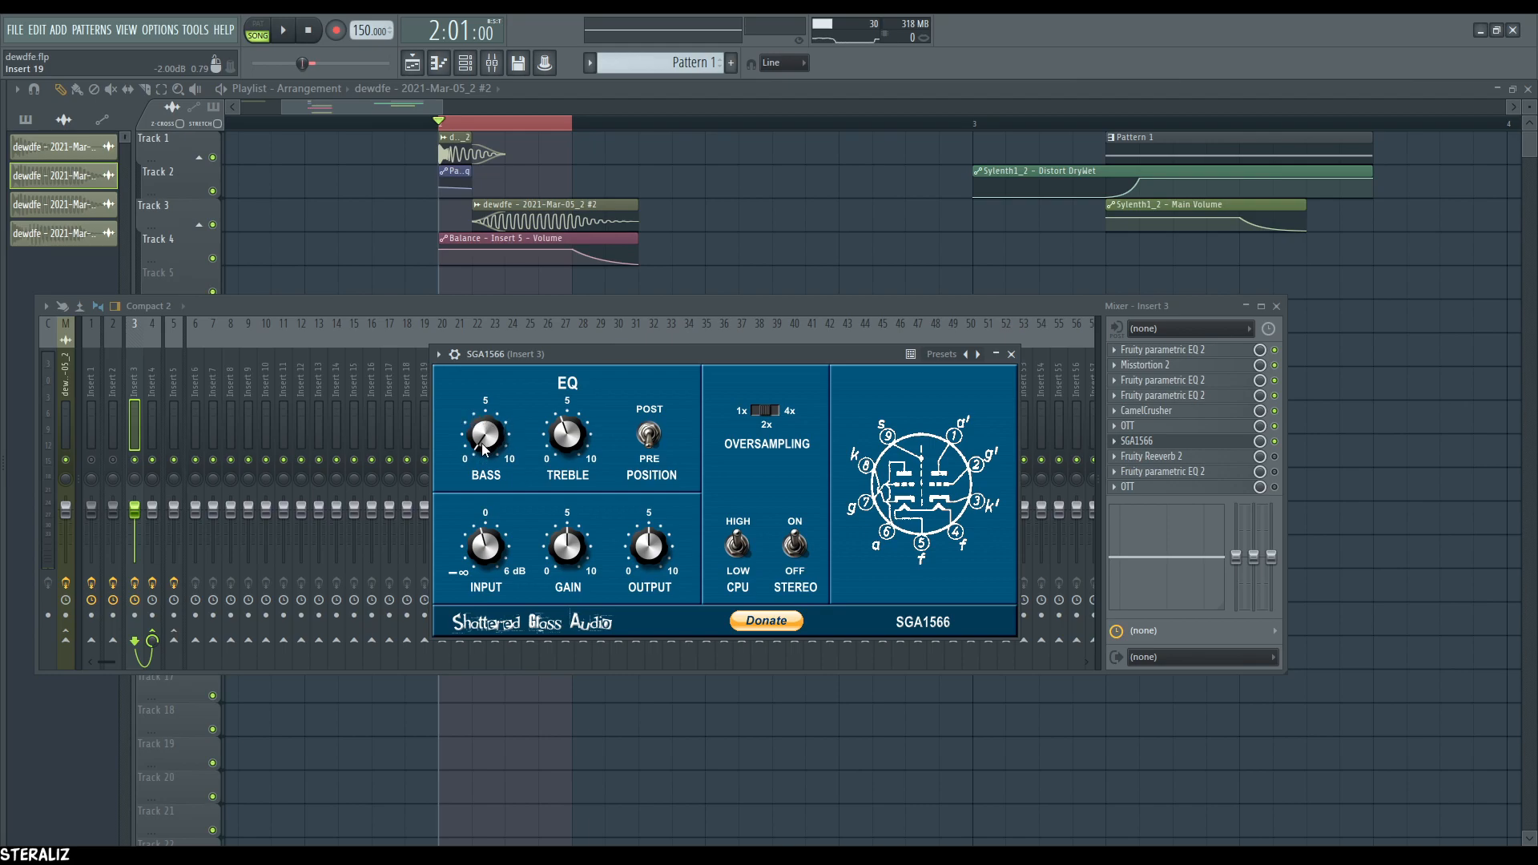
key(space)
click(1234, 442)
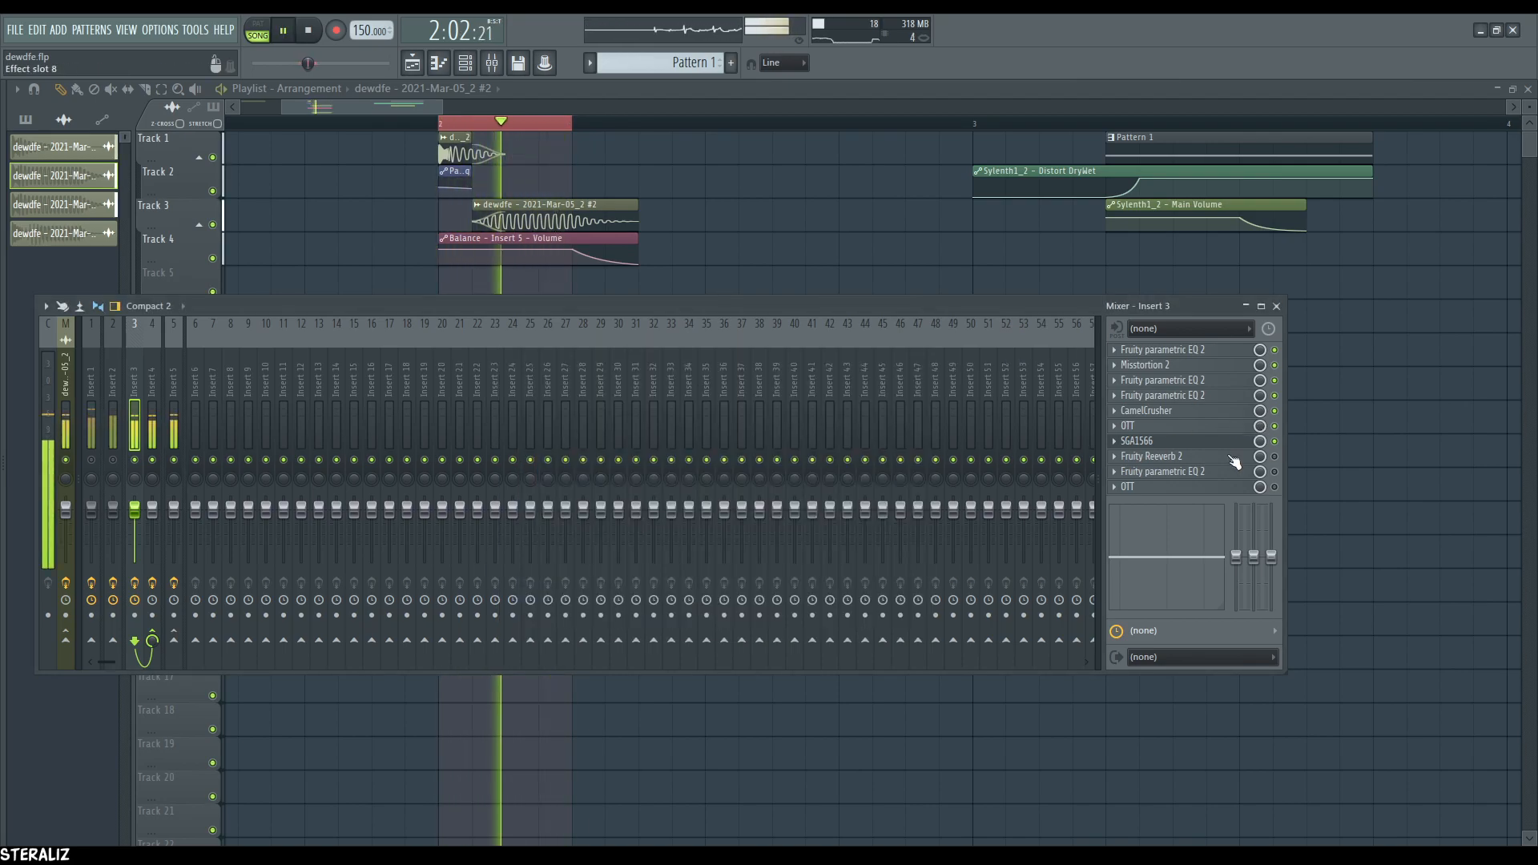
key(space)
click(1234, 441)
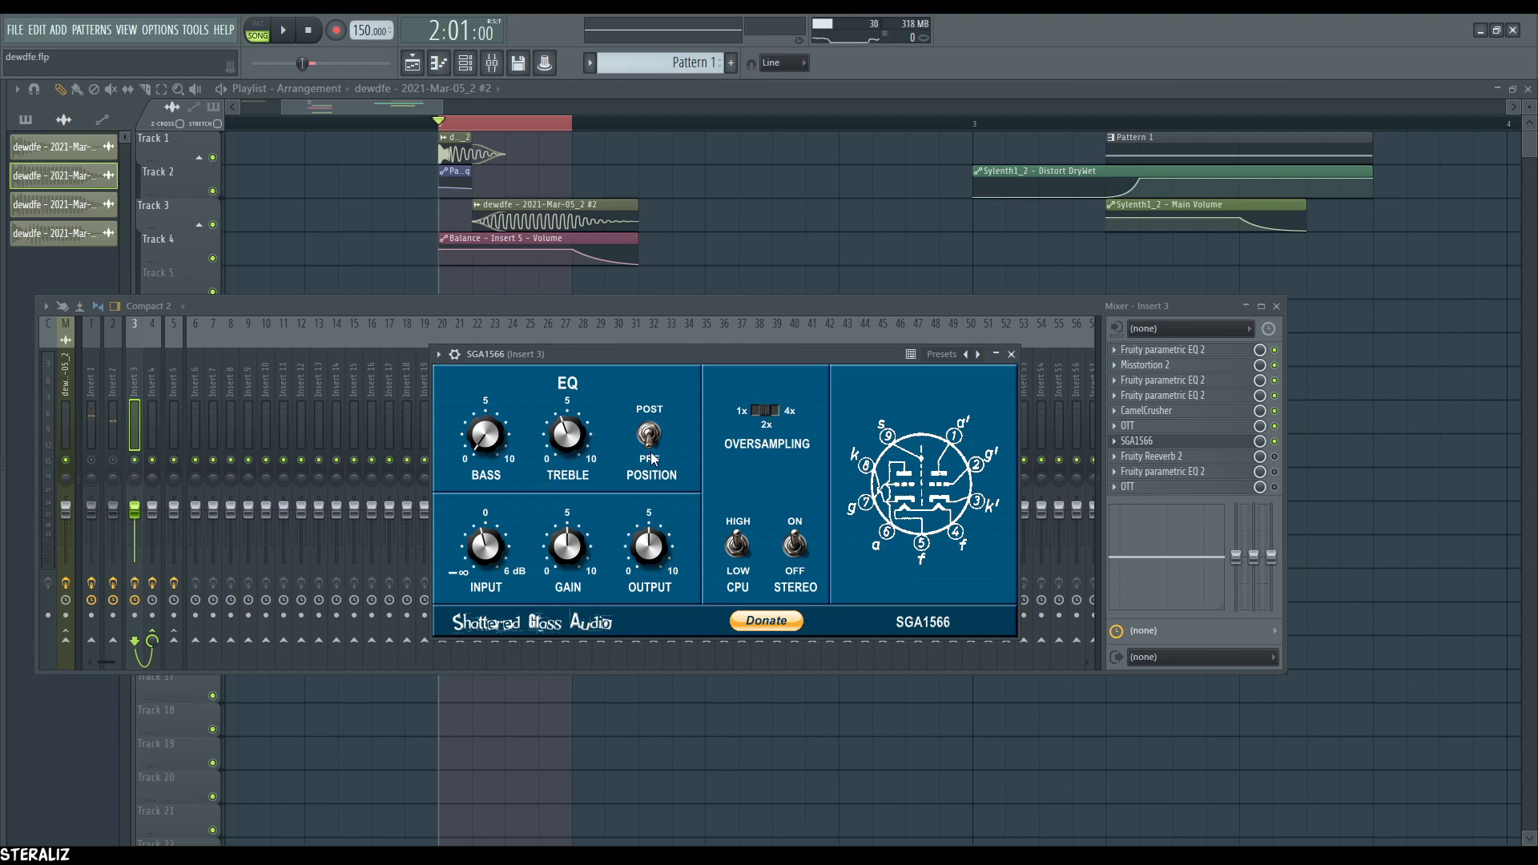
click(1136, 440)
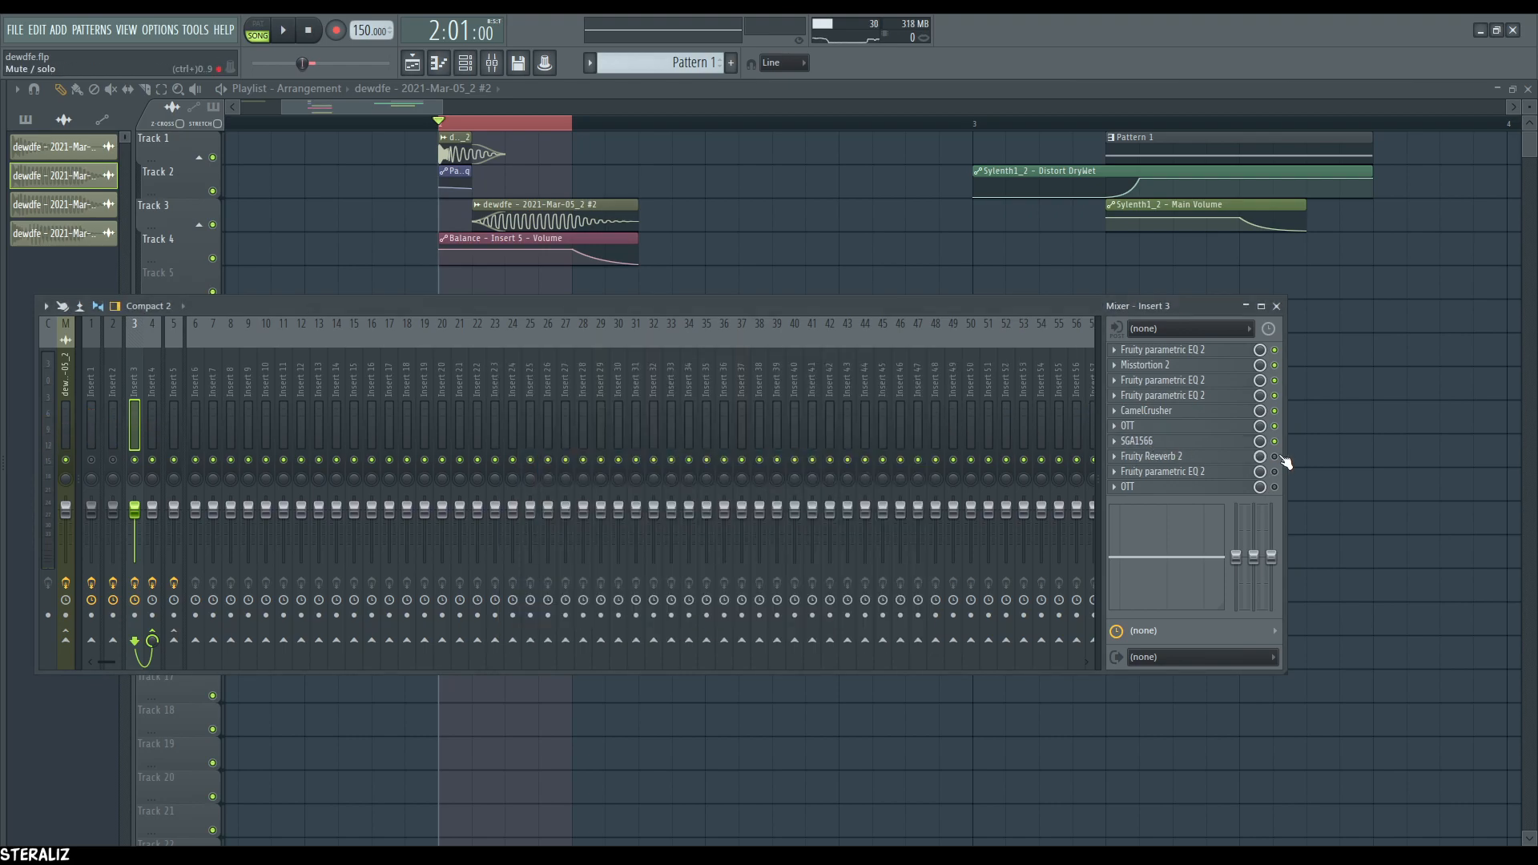
- Turn on Fruity Reeverb 2 on Insert 3, view its reverb settings and play the kick
click(1240, 459)
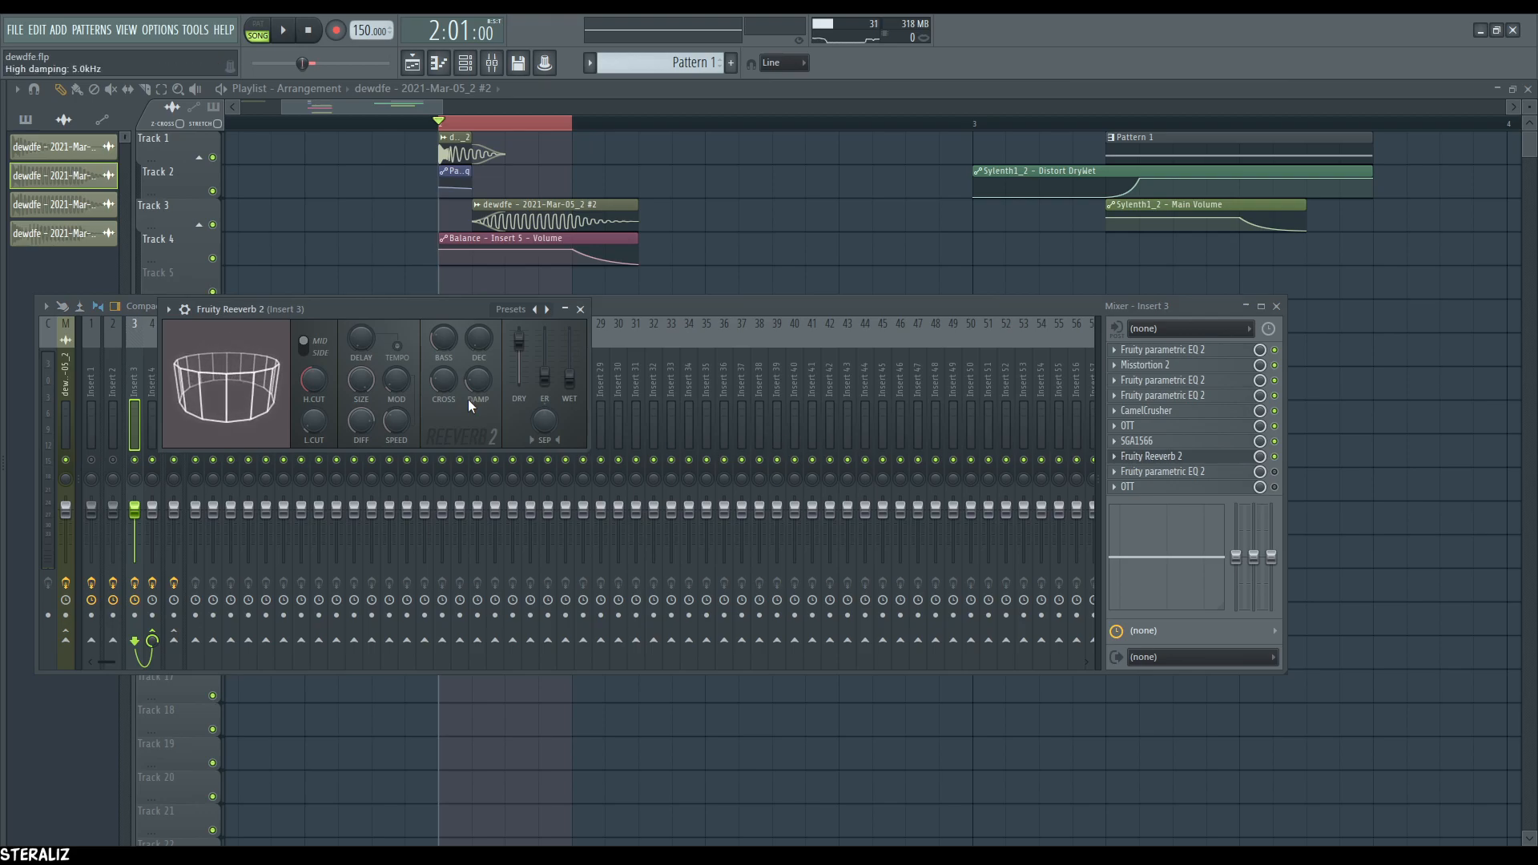
key(space)
key(space)
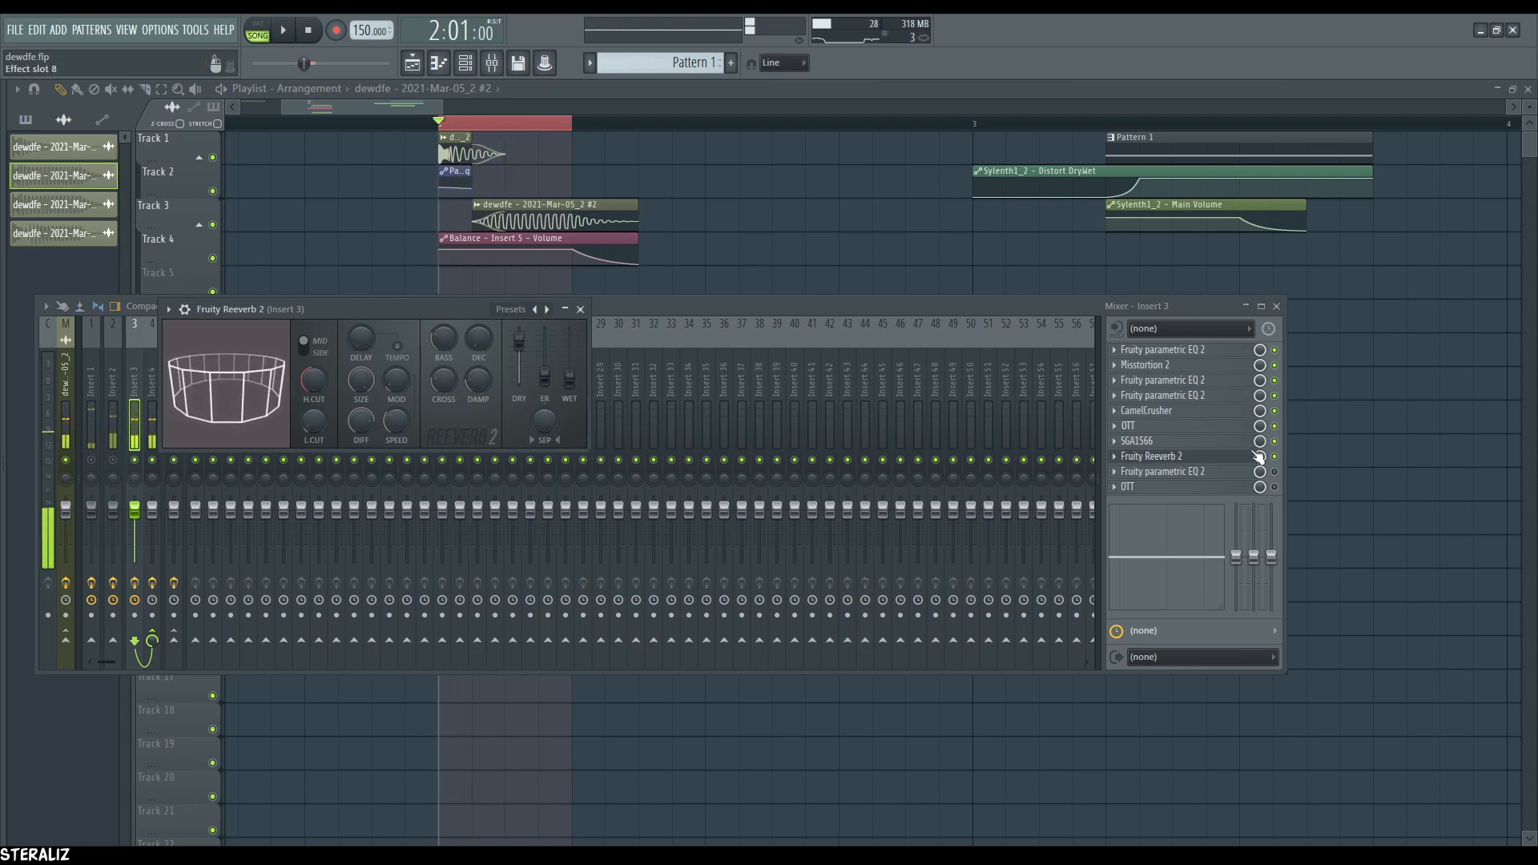
click(1254, 459)
- View the Fruity parametric EQ 2 curve in slot 9 of Insert 3, turn it on and play the kick
click(1253, 472)
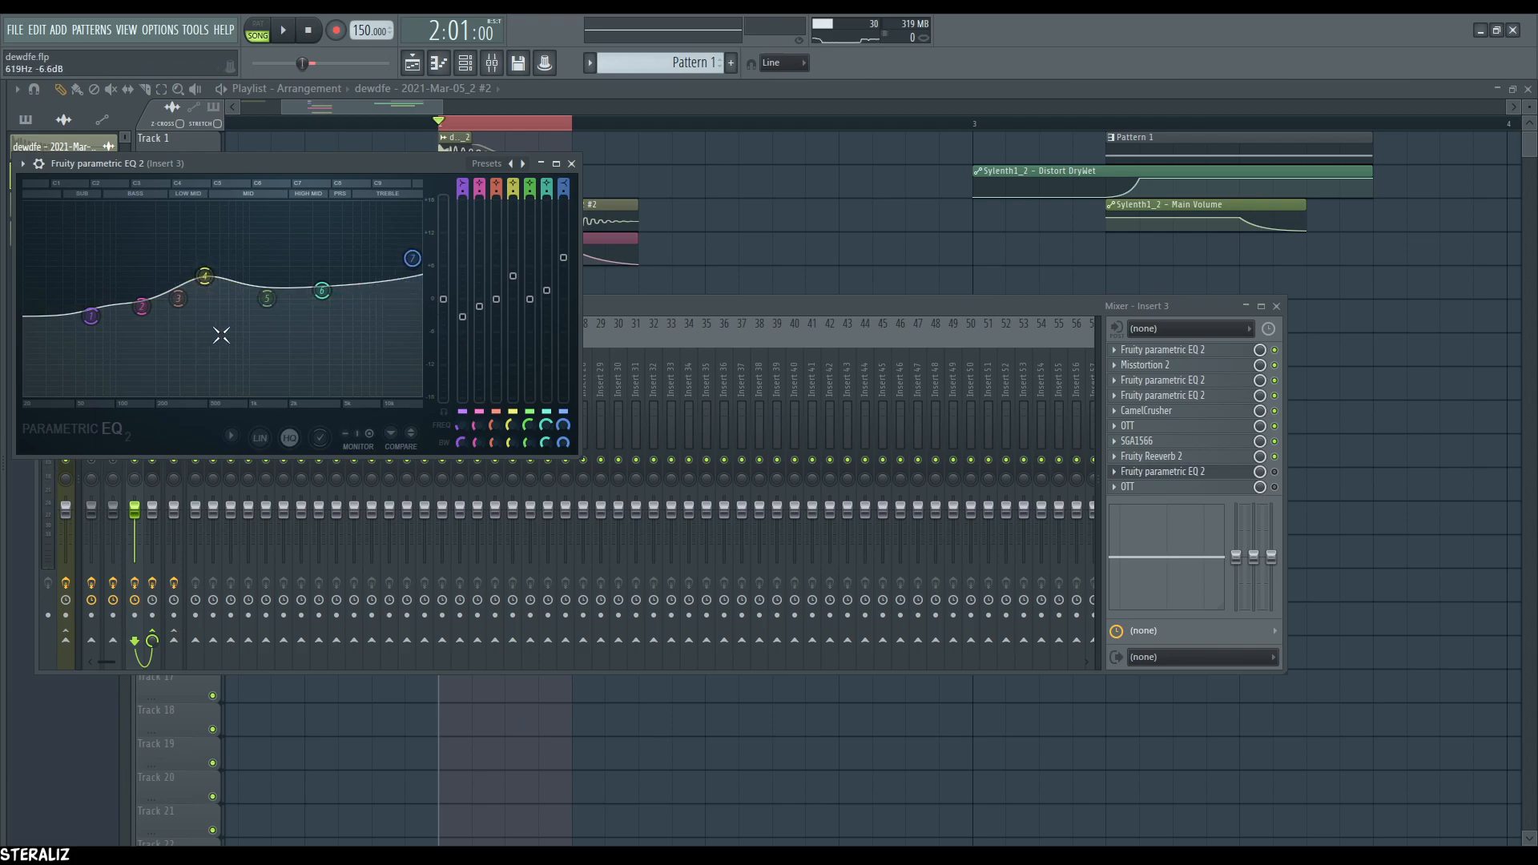
click(1273, 472)
key(space)
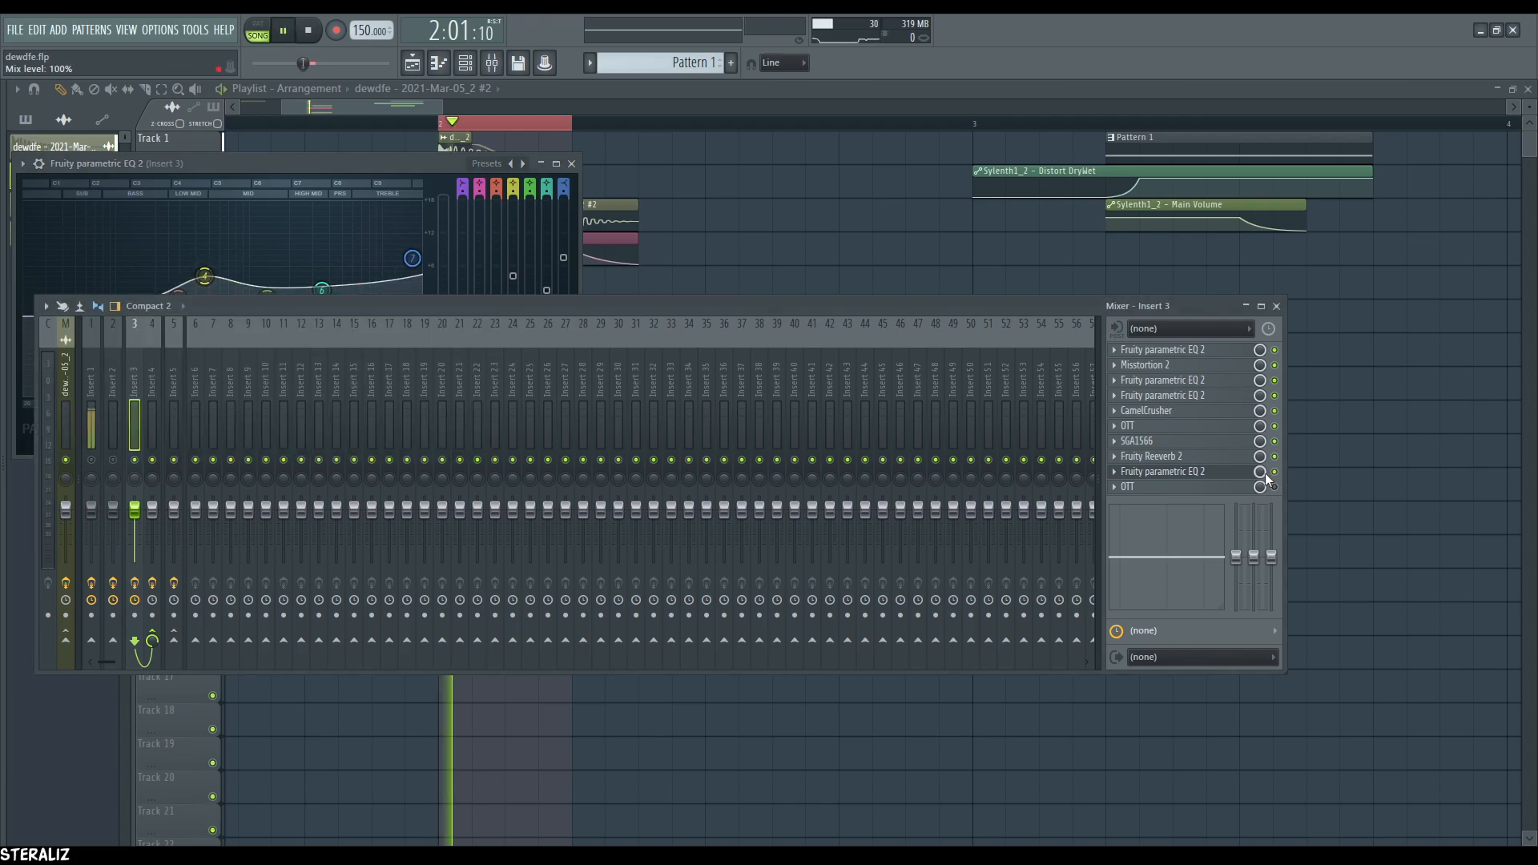
key(space)
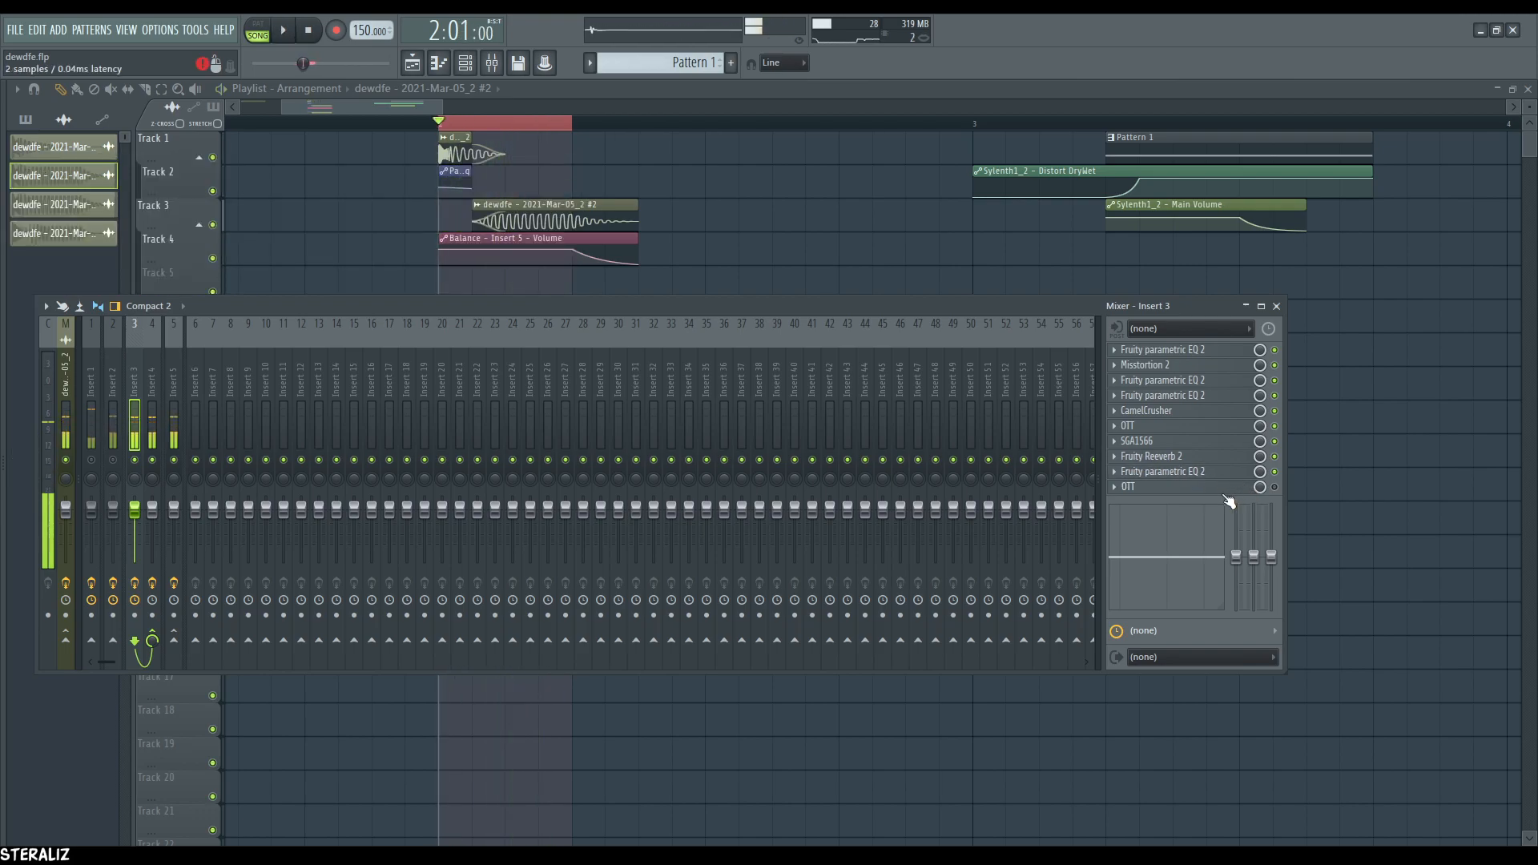
- Bypass the slot 9 Fruity parametric EQ 2 on Insert 3 and play the kick while checking the final OTT
click(1249, 488)
click(1274, 473)
click(1218, 486)
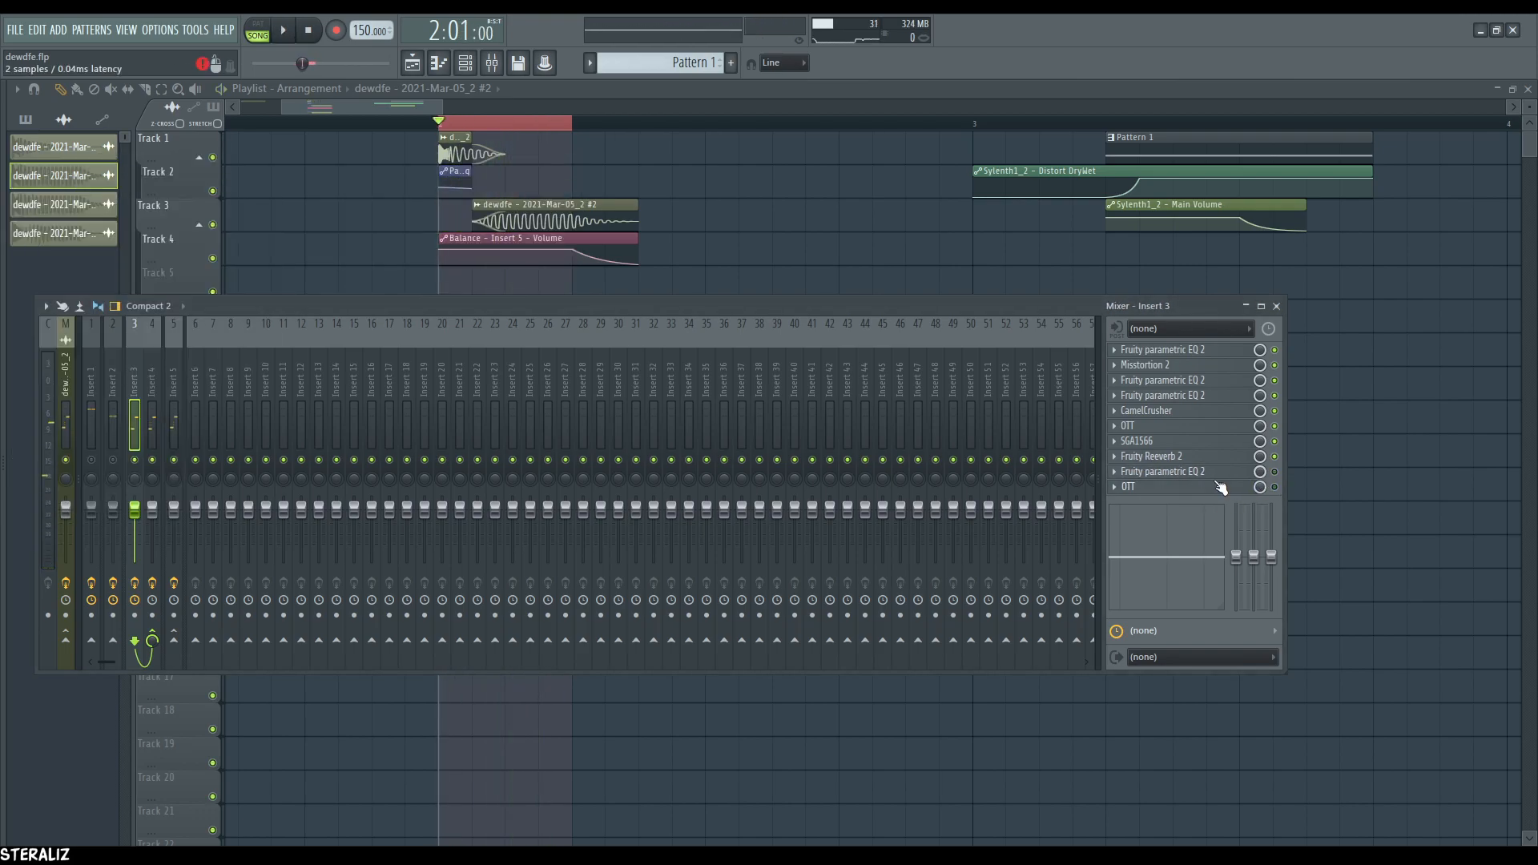
key(space)
click(1245, 487)
click(1245, 487)
- Select Insert 4, turn on its CamelCrusher, view the plugin's settings and play the kick
click(155, 439)
click(1139, 348)
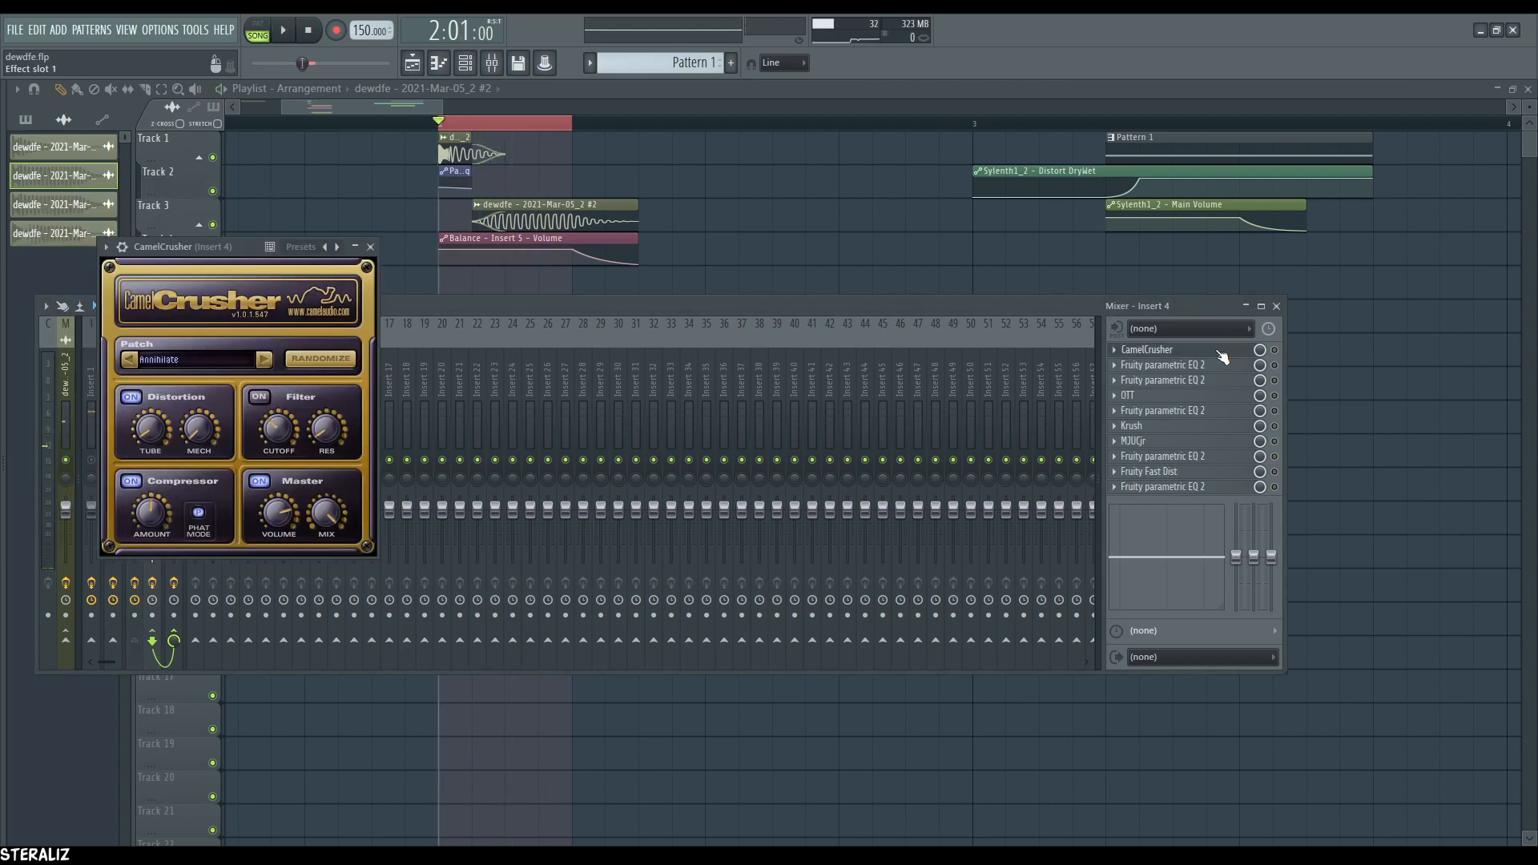
click(1275, 350)
key(space)
click(1195, 351)
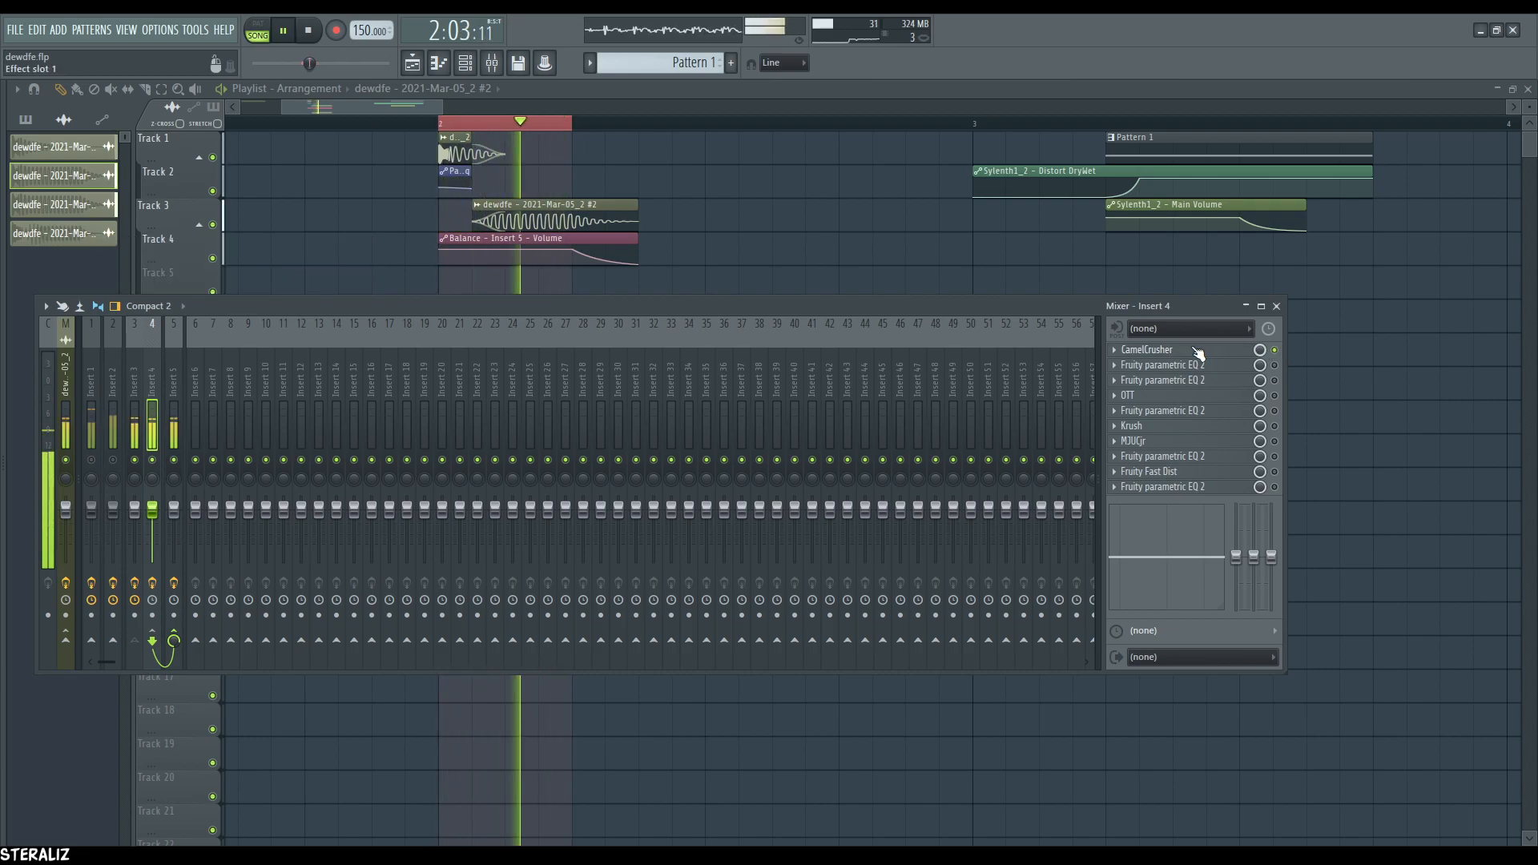
click(1200, 350)
- Move the mixer window clear of the plugin windows and view the slot 2 Fruity parametric EQ 2 curve on Insert 4
click(1089, 322)
key(space)
drag(721, 316, 954, 424)
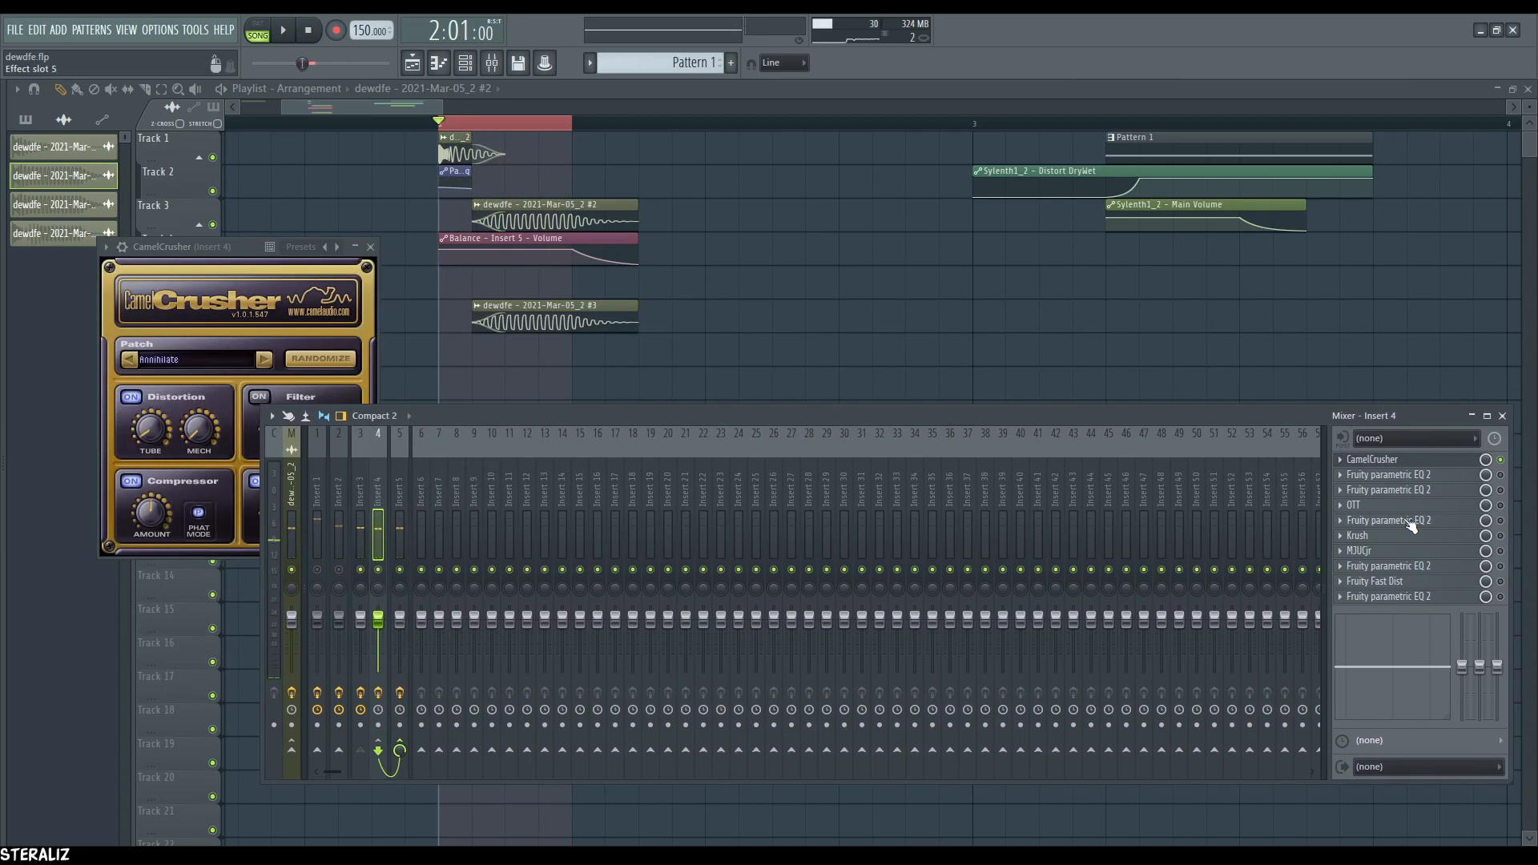
click(1466, 474)
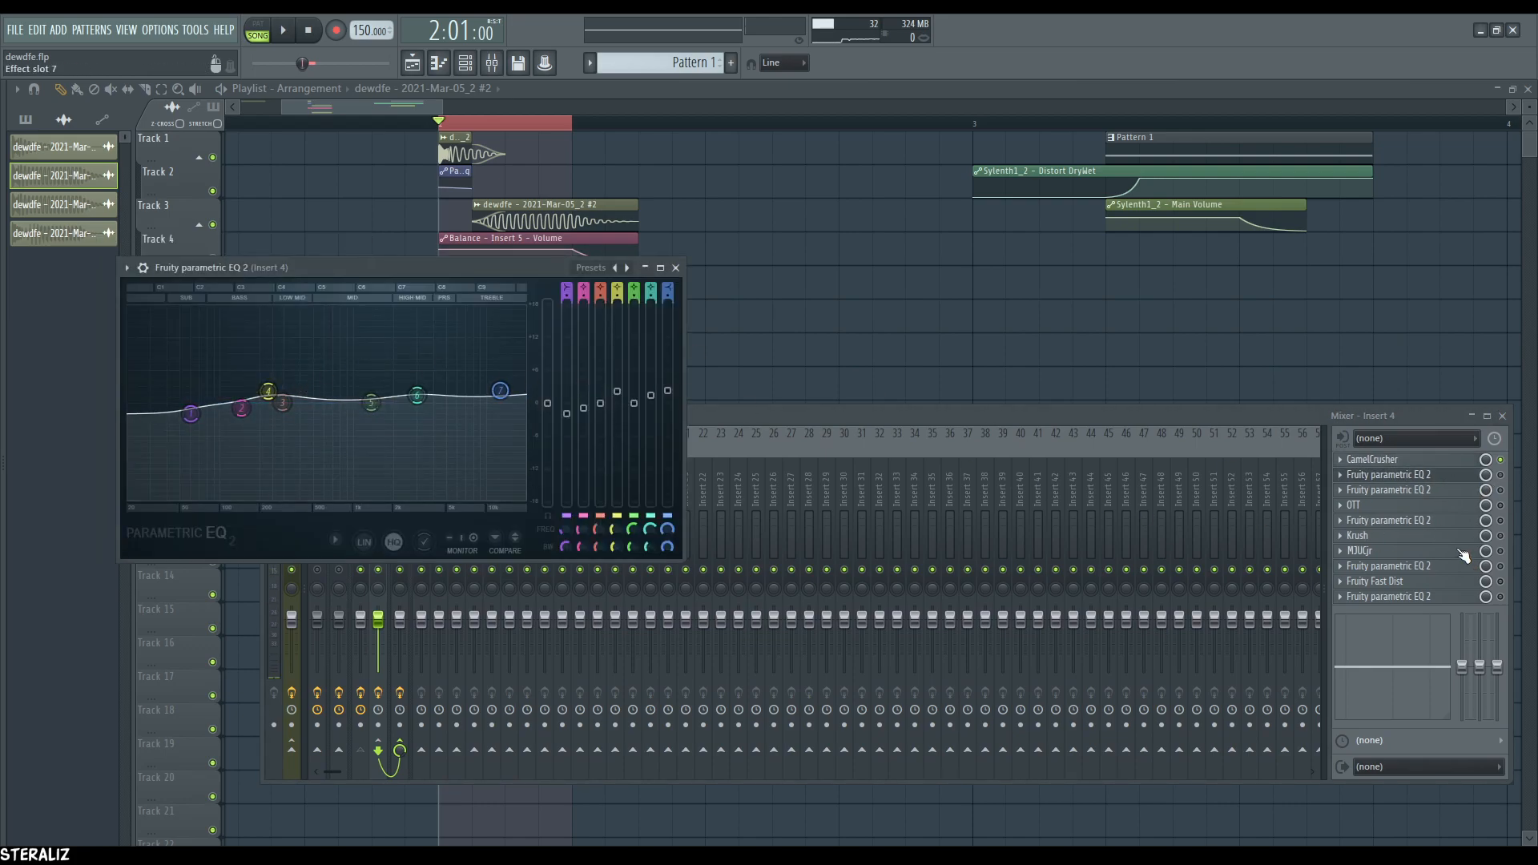
- View the Fruity parametric EQ 2 curve in slot 3 of Insert 4, turn it on and play the kick
click(1425, 491)
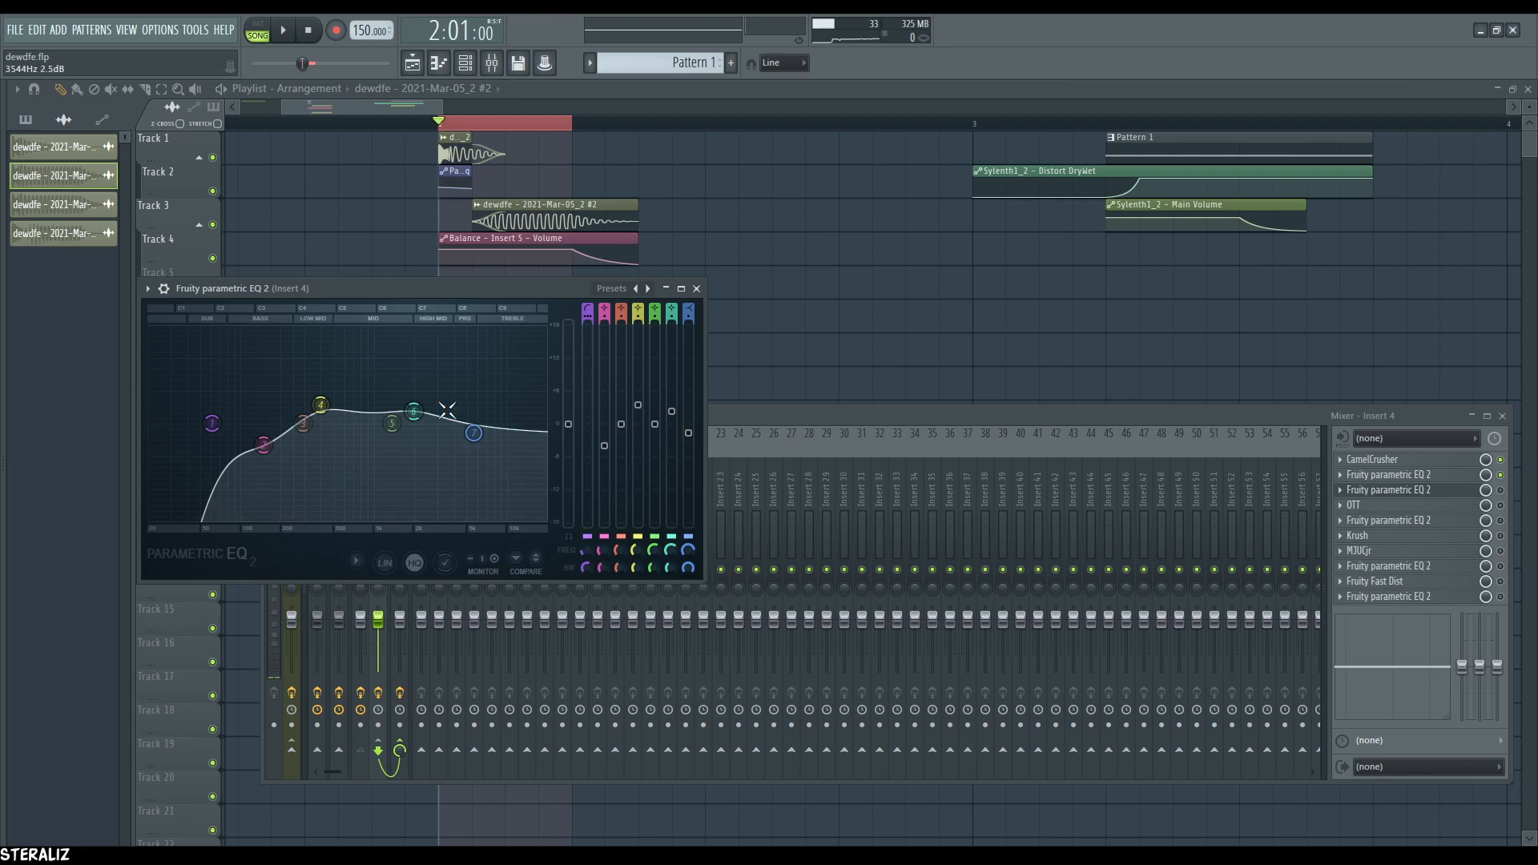
click(1501, 491)
key(space)
click(1463, 505)
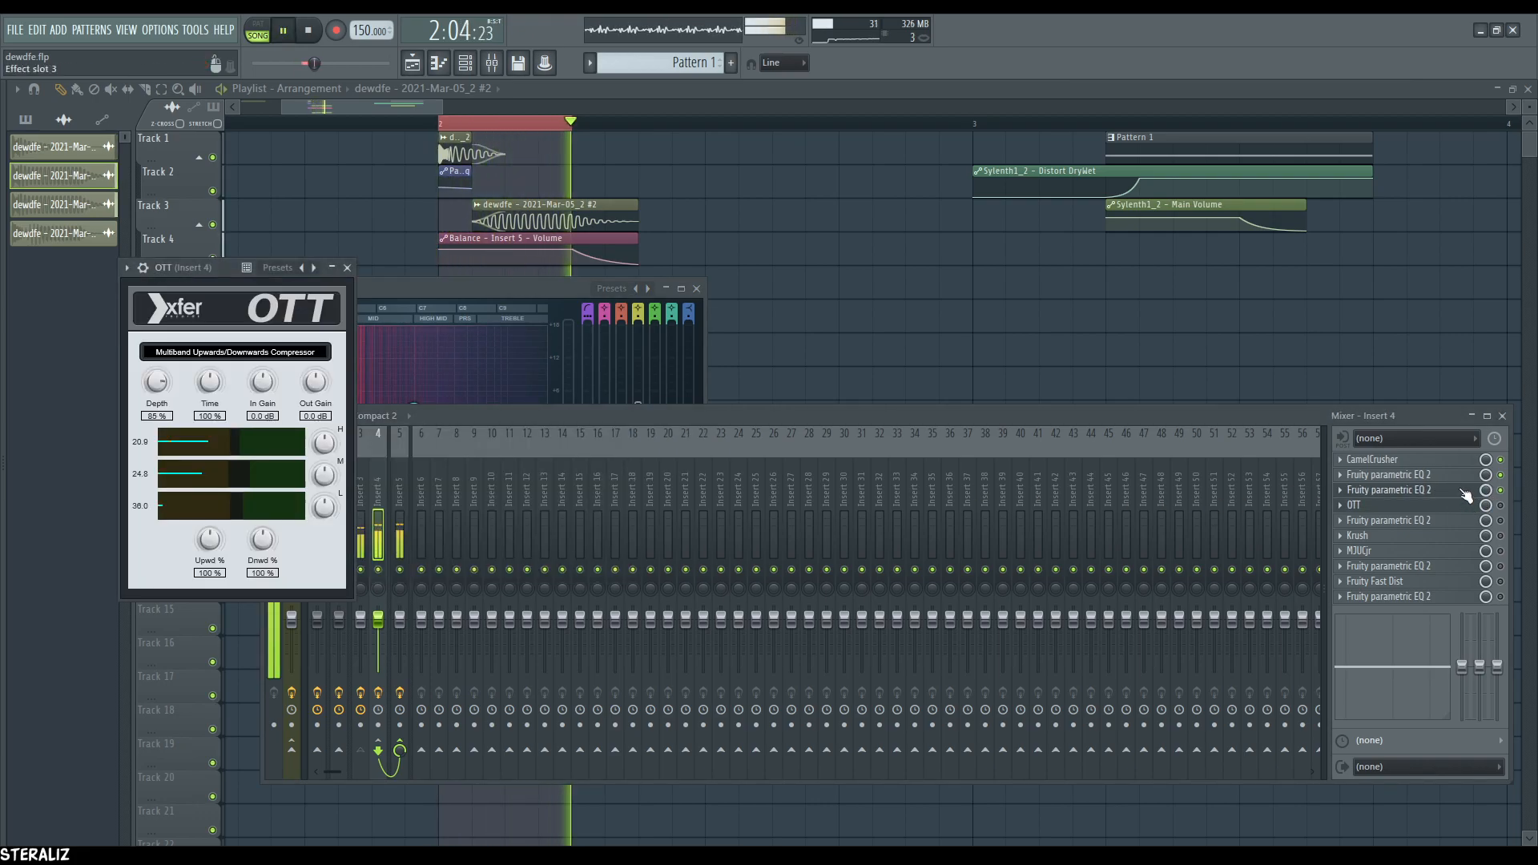
click(1463, 491)
key(space)
- Open the OTT on Insert 4, view its depth and band settings and play the kick
click(1418, 506)
click(1422, 506)
click(1425, 506)
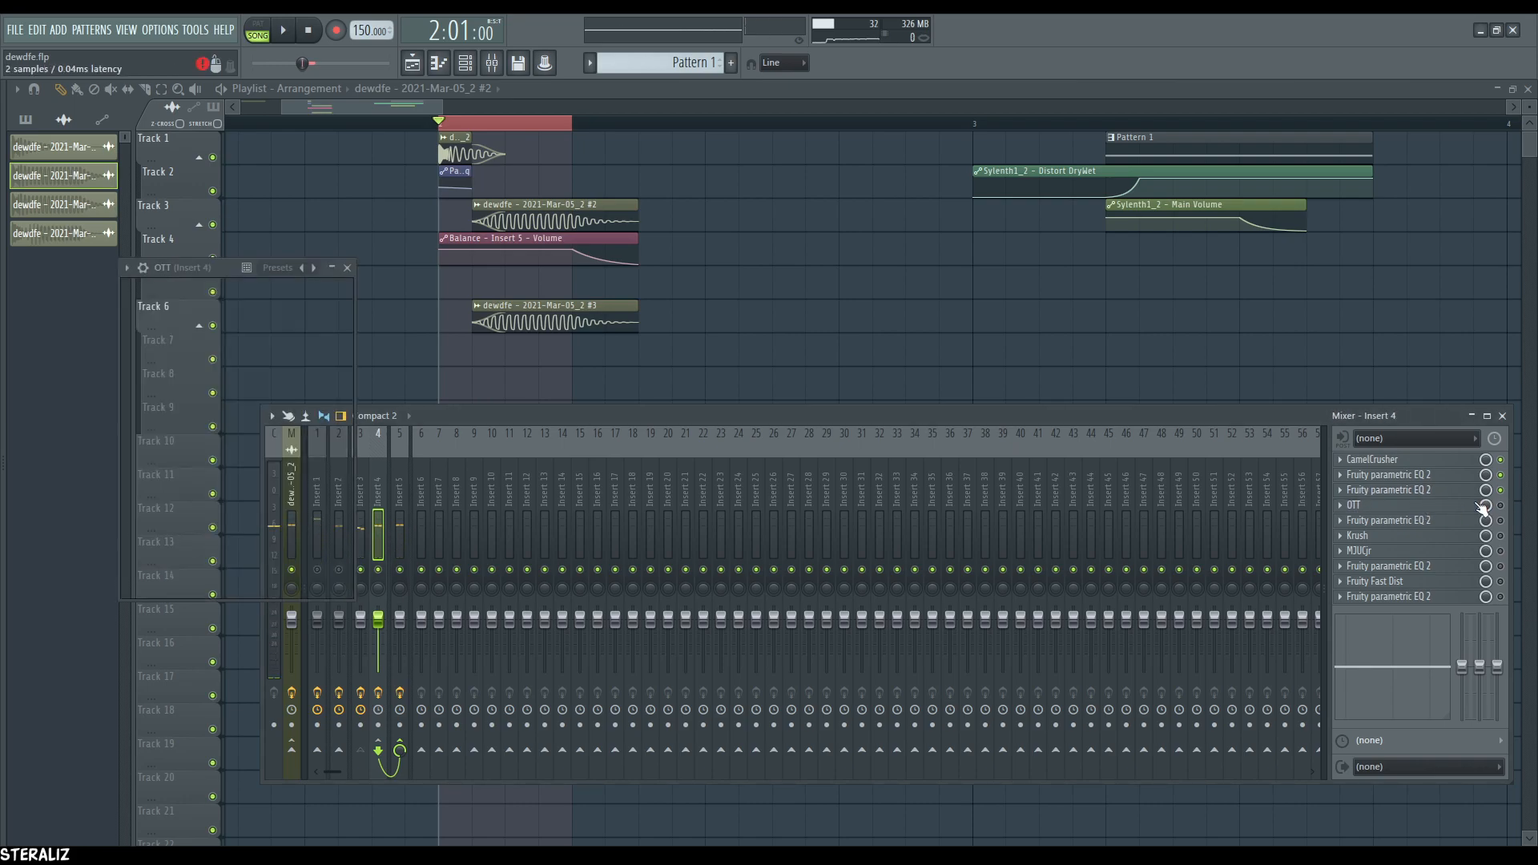
click(1442, 506)
key(space)
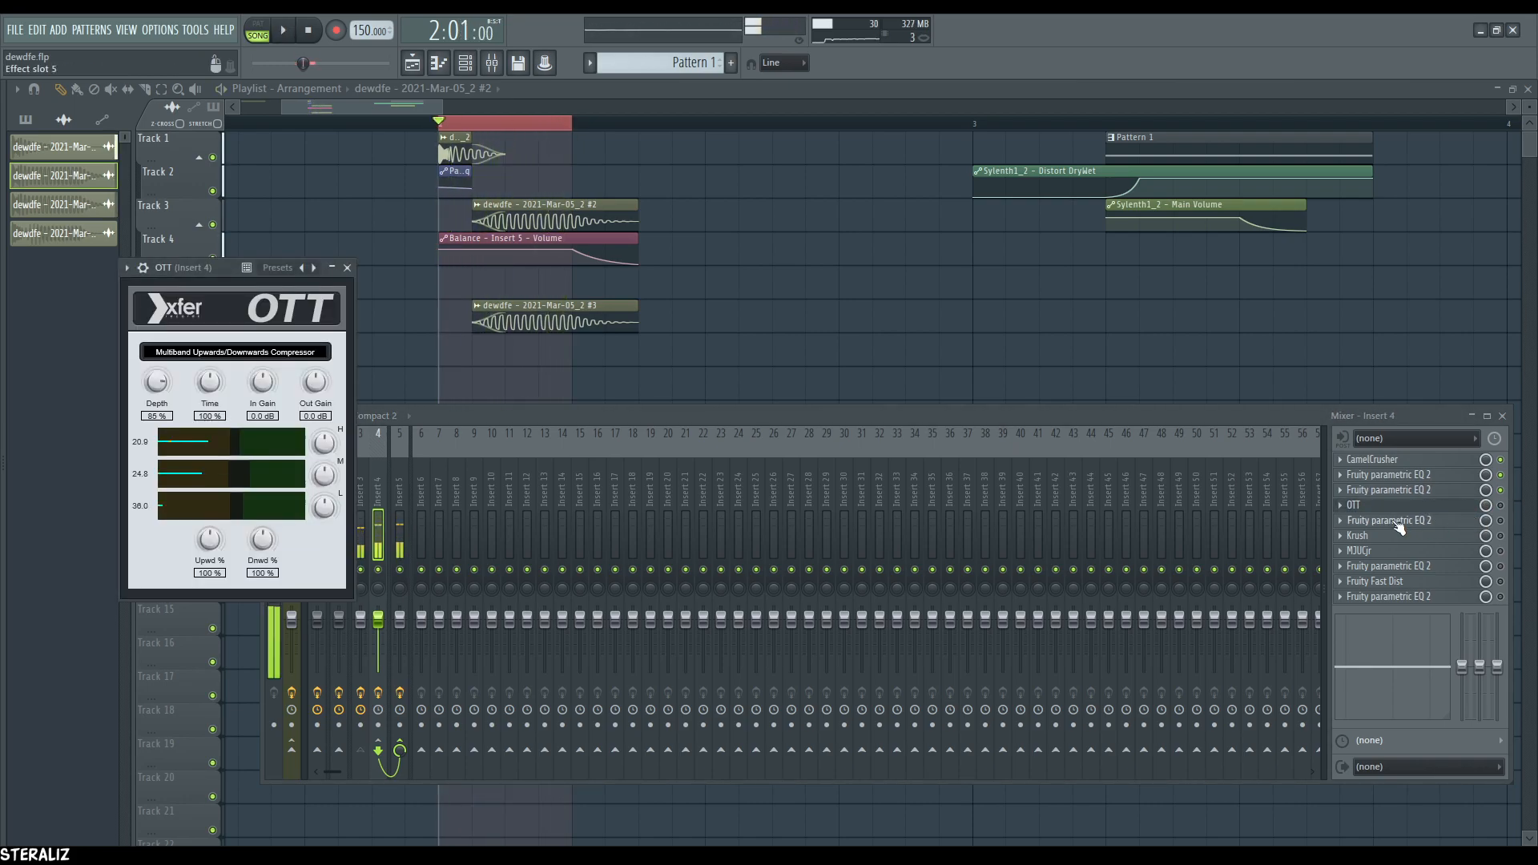
- Turn on the OTT and the slot 5 Fruity parametric EQ 2 on Insert 4, viewing the EQ curve and playing the kick
click(1504, 510)
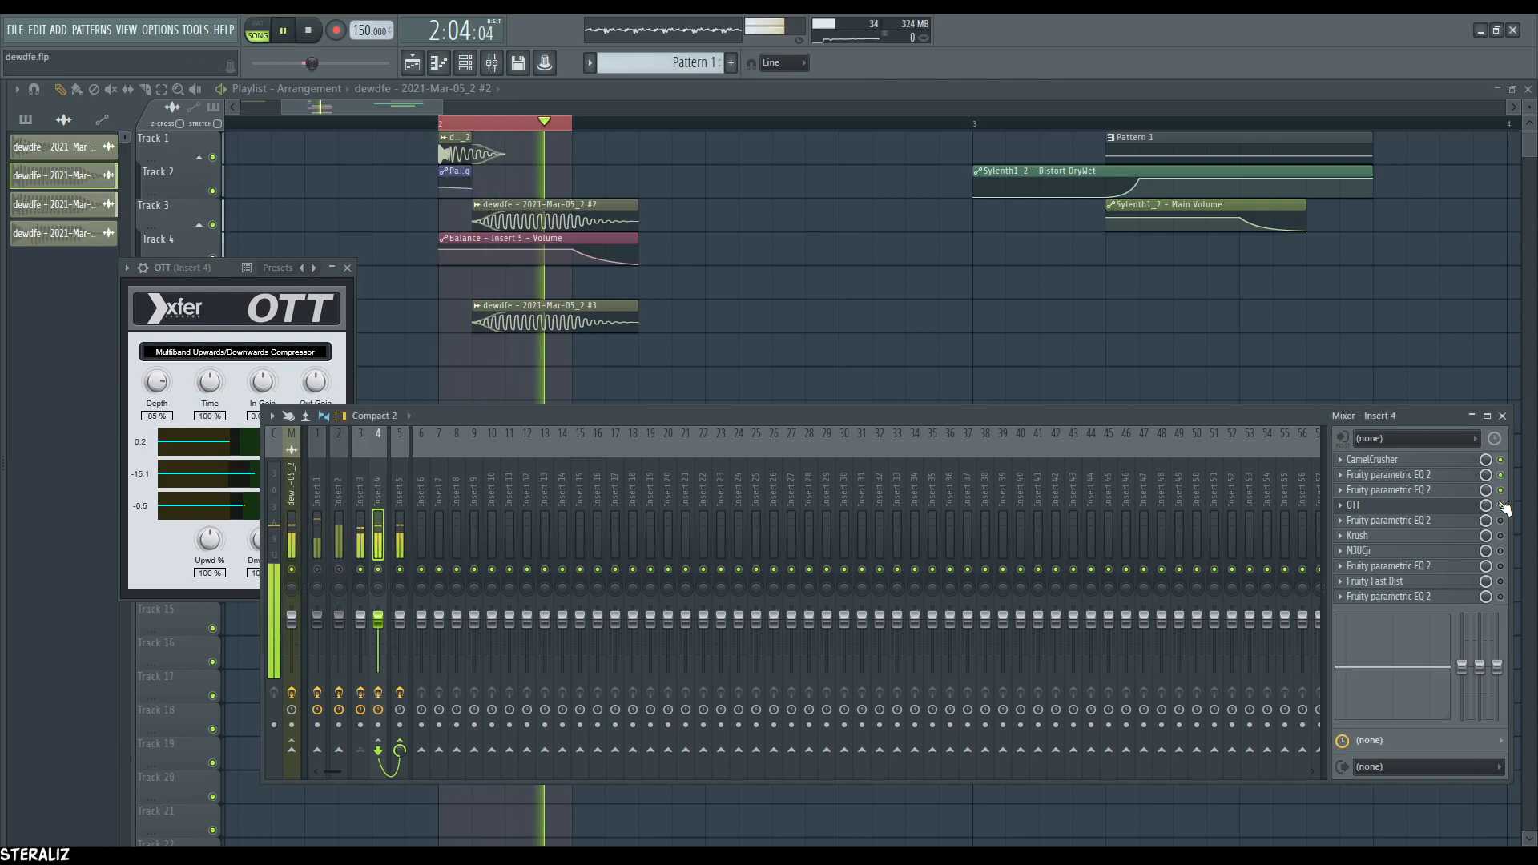
click(1460, 510)
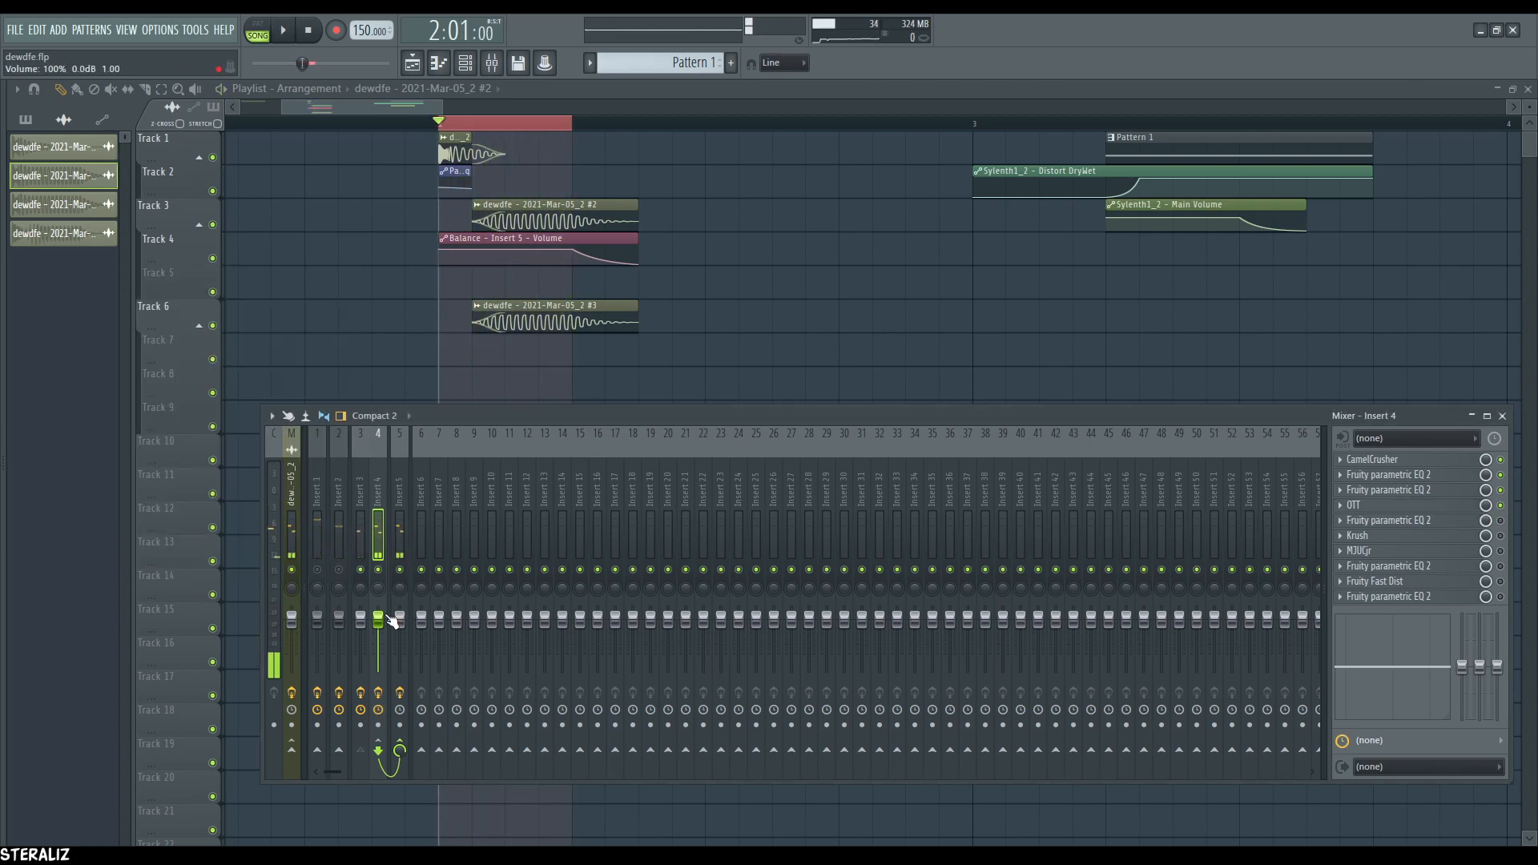
click(1428, 522)
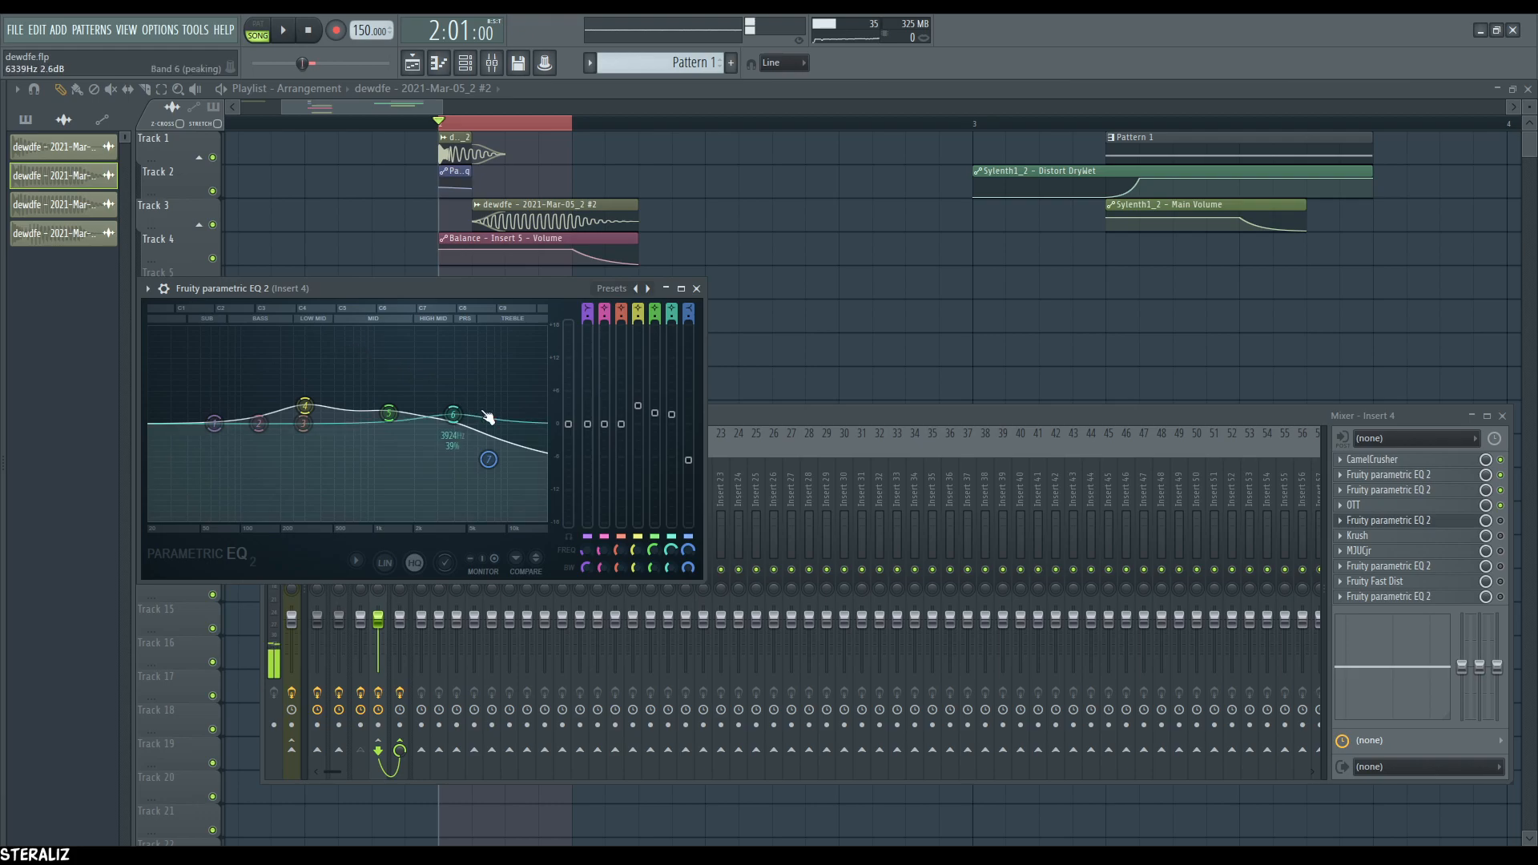
click(1501, 521)
key(space)
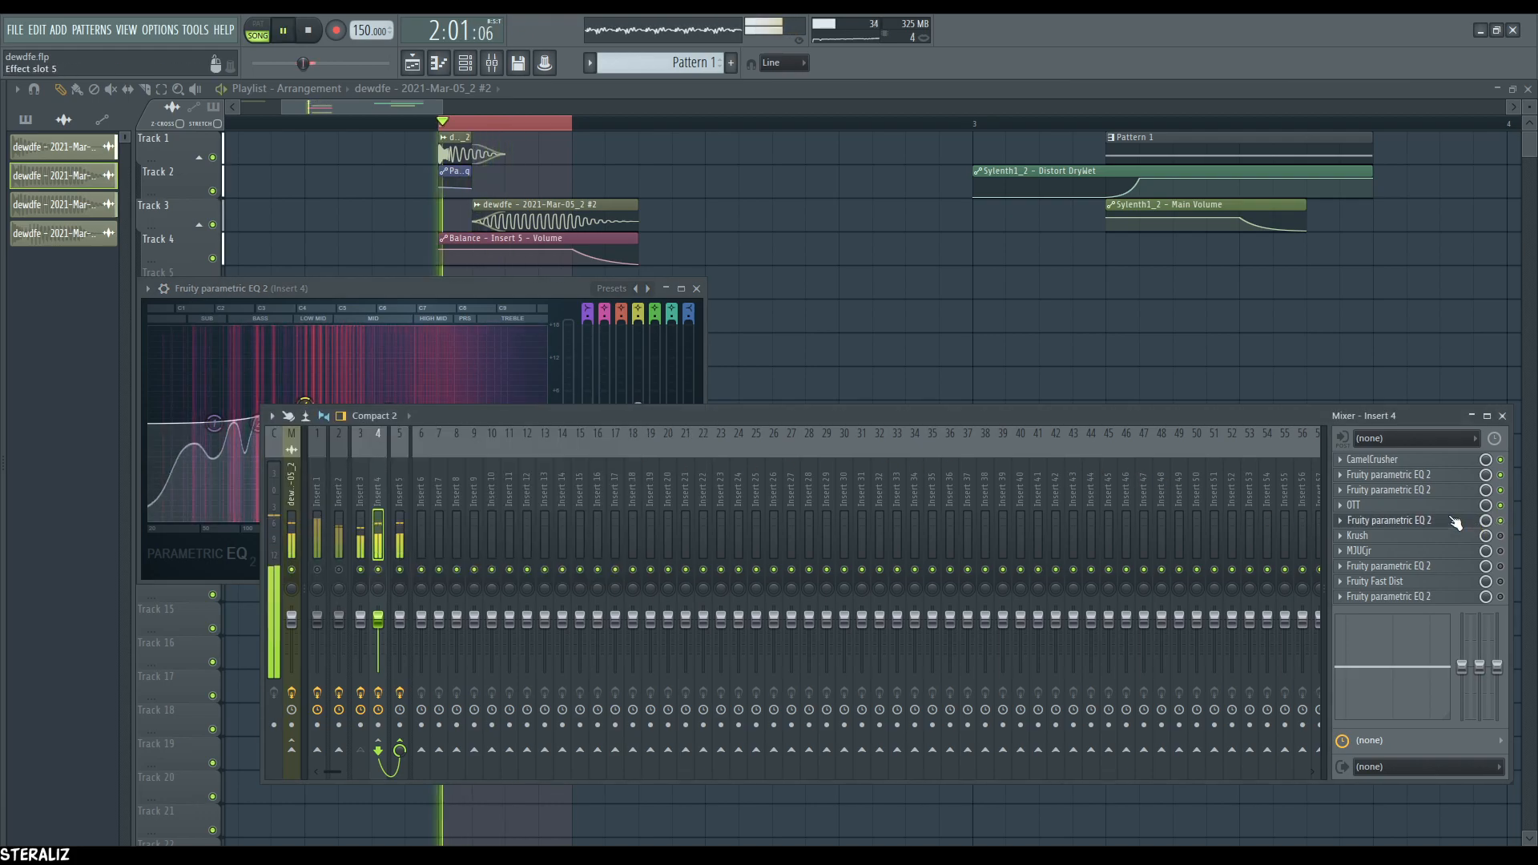
click(1450, 519)
key(space)
- View the Krush settings on Insert 4, turn the plugin on, play the kick and close its window
click(1430, 538)
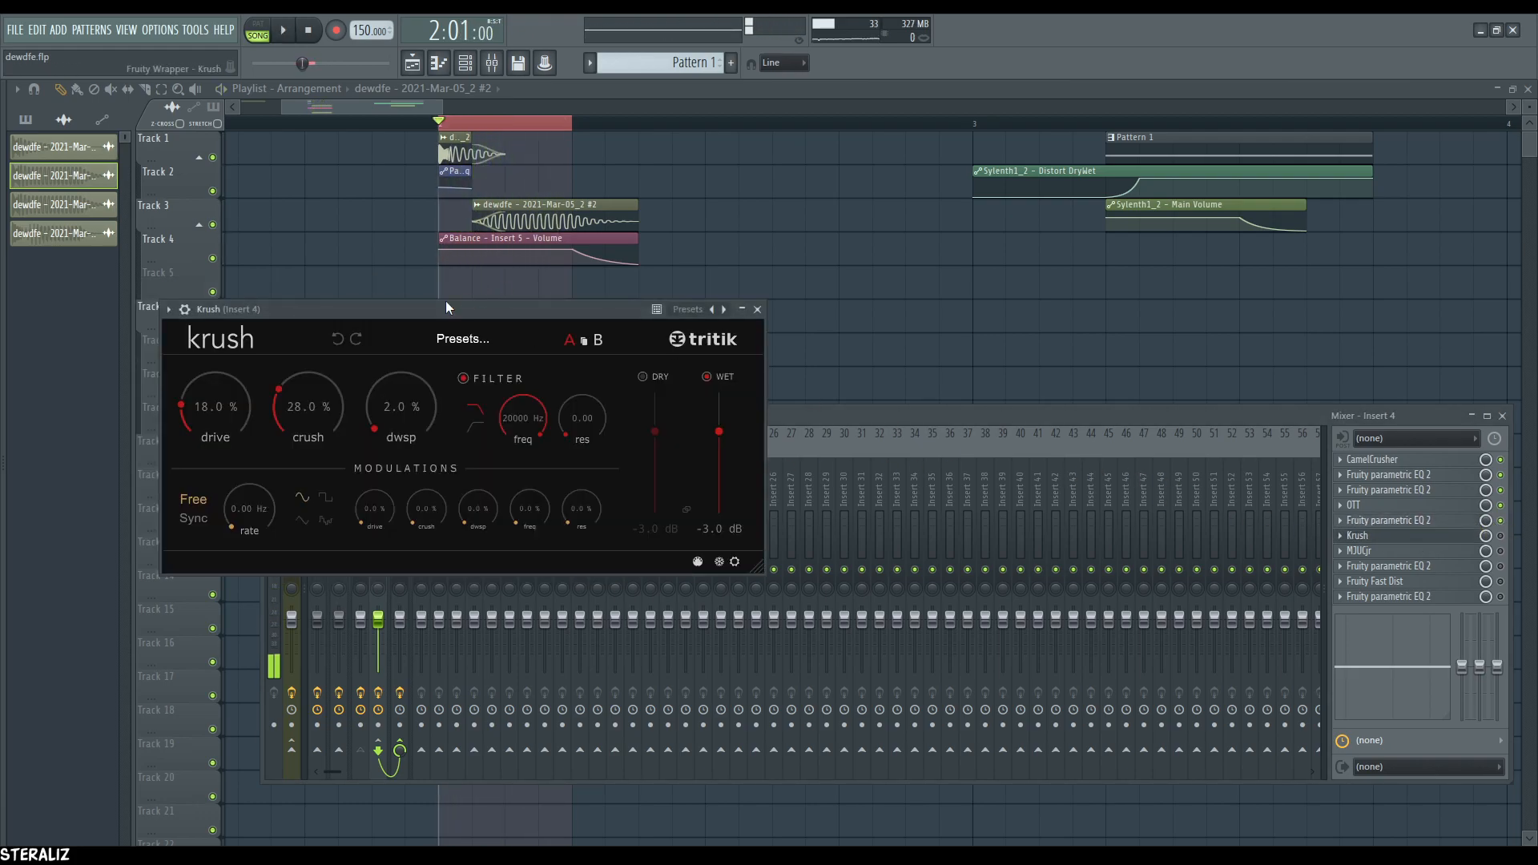
drag(397, 312, 487, 301)
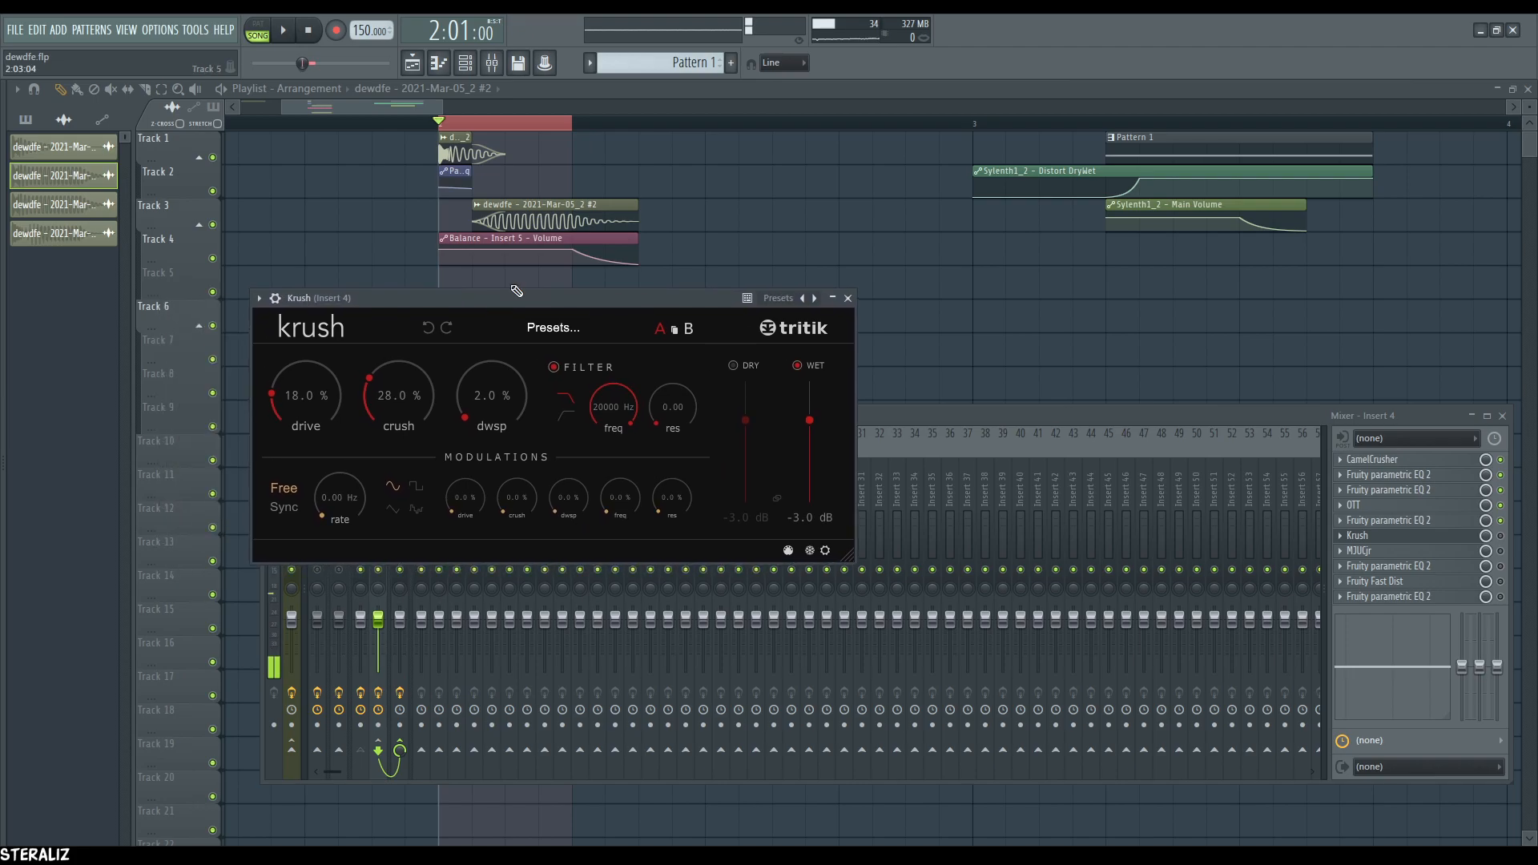
click(1501, 538)
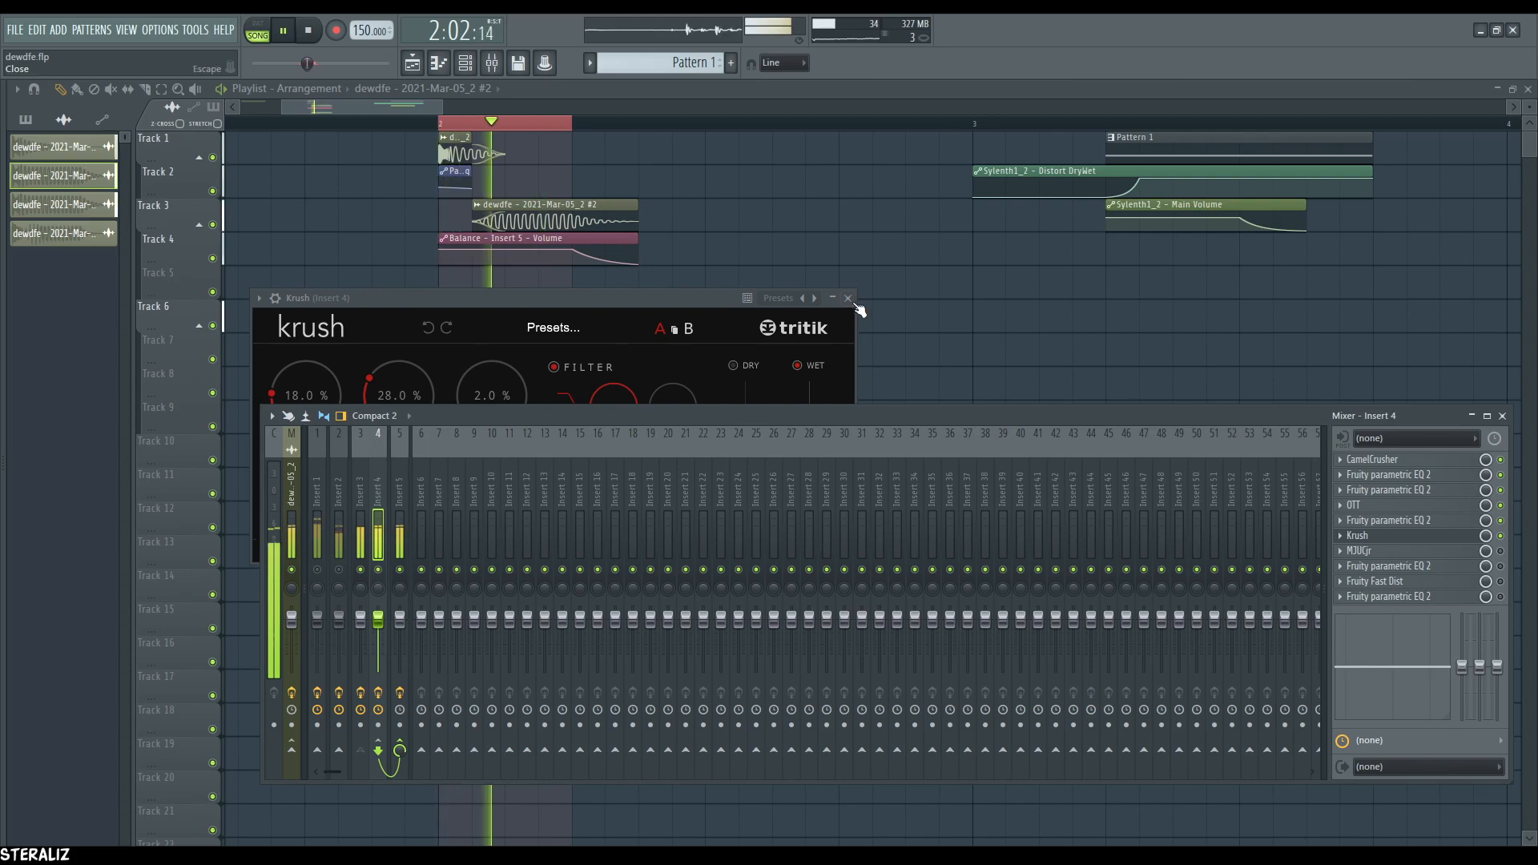
click(847, 298)
key(space)
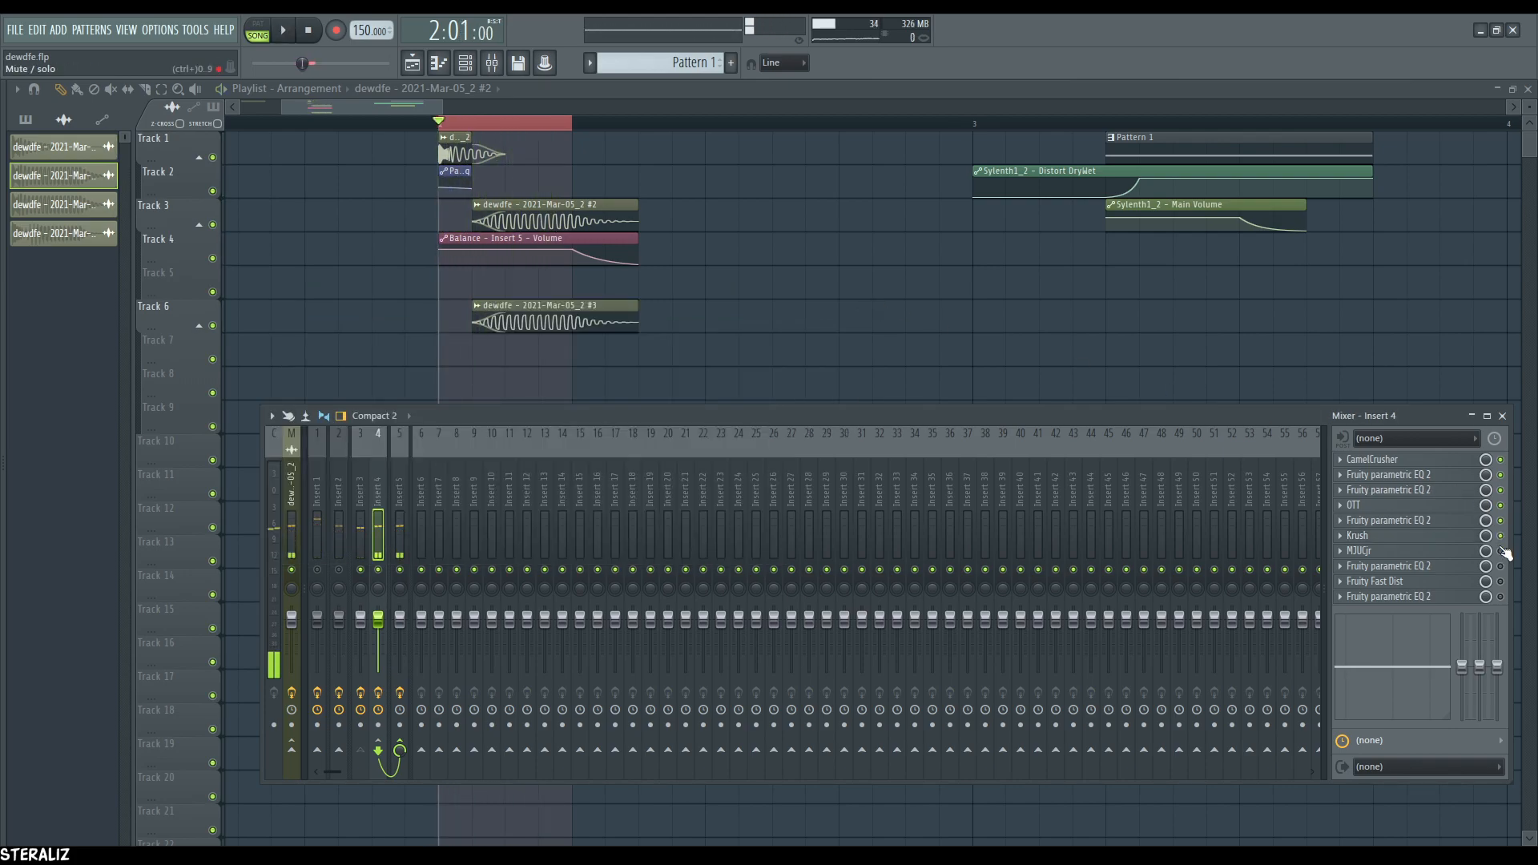
- Turn on the MJUCjr compressor on Insert 4, view its settings, play the kick and close its window
click(1393, 552)
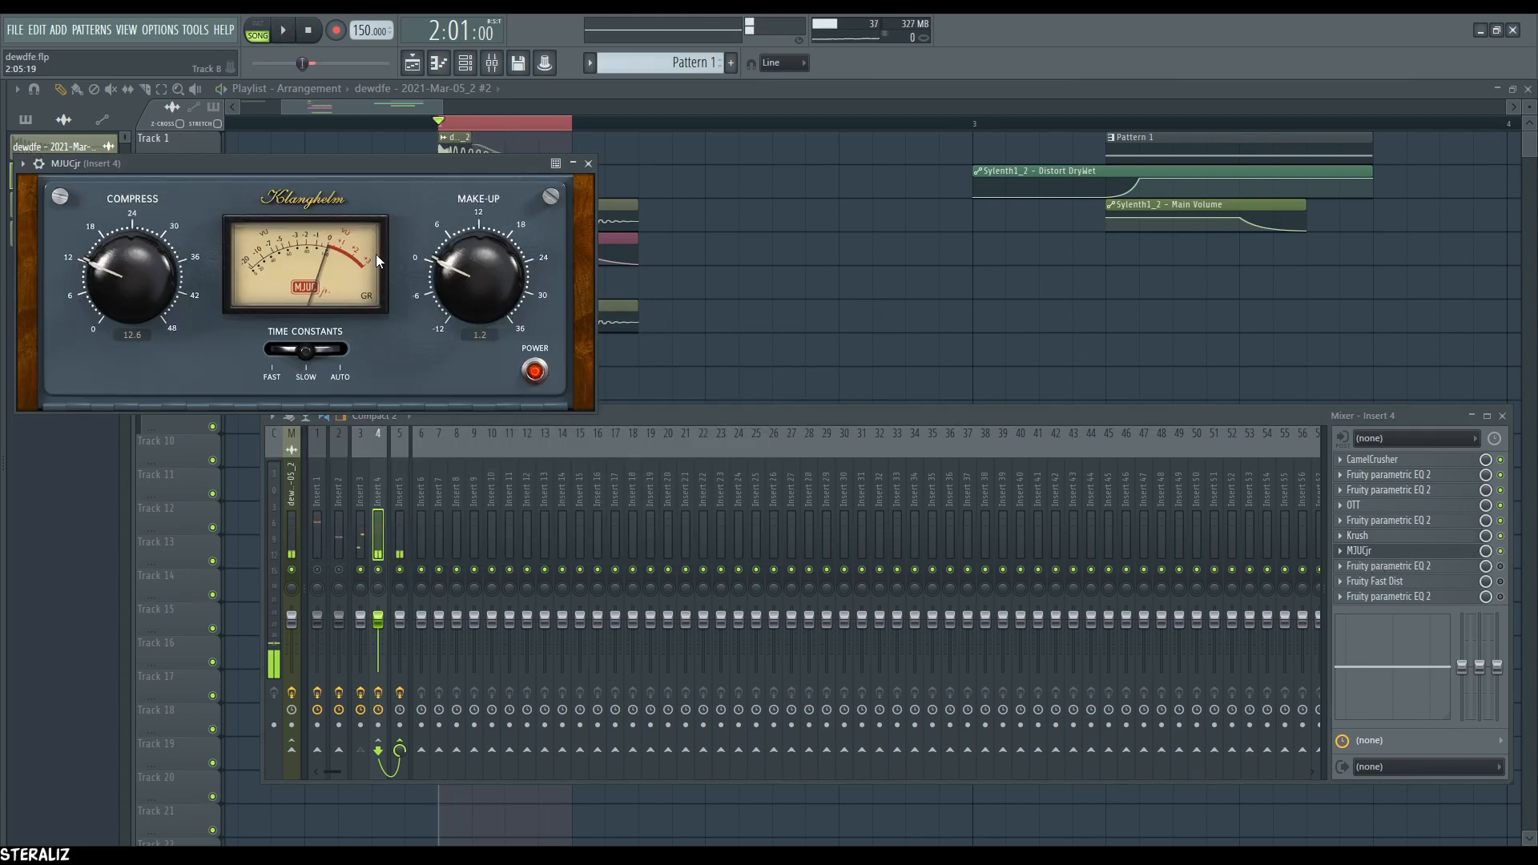
key(space)
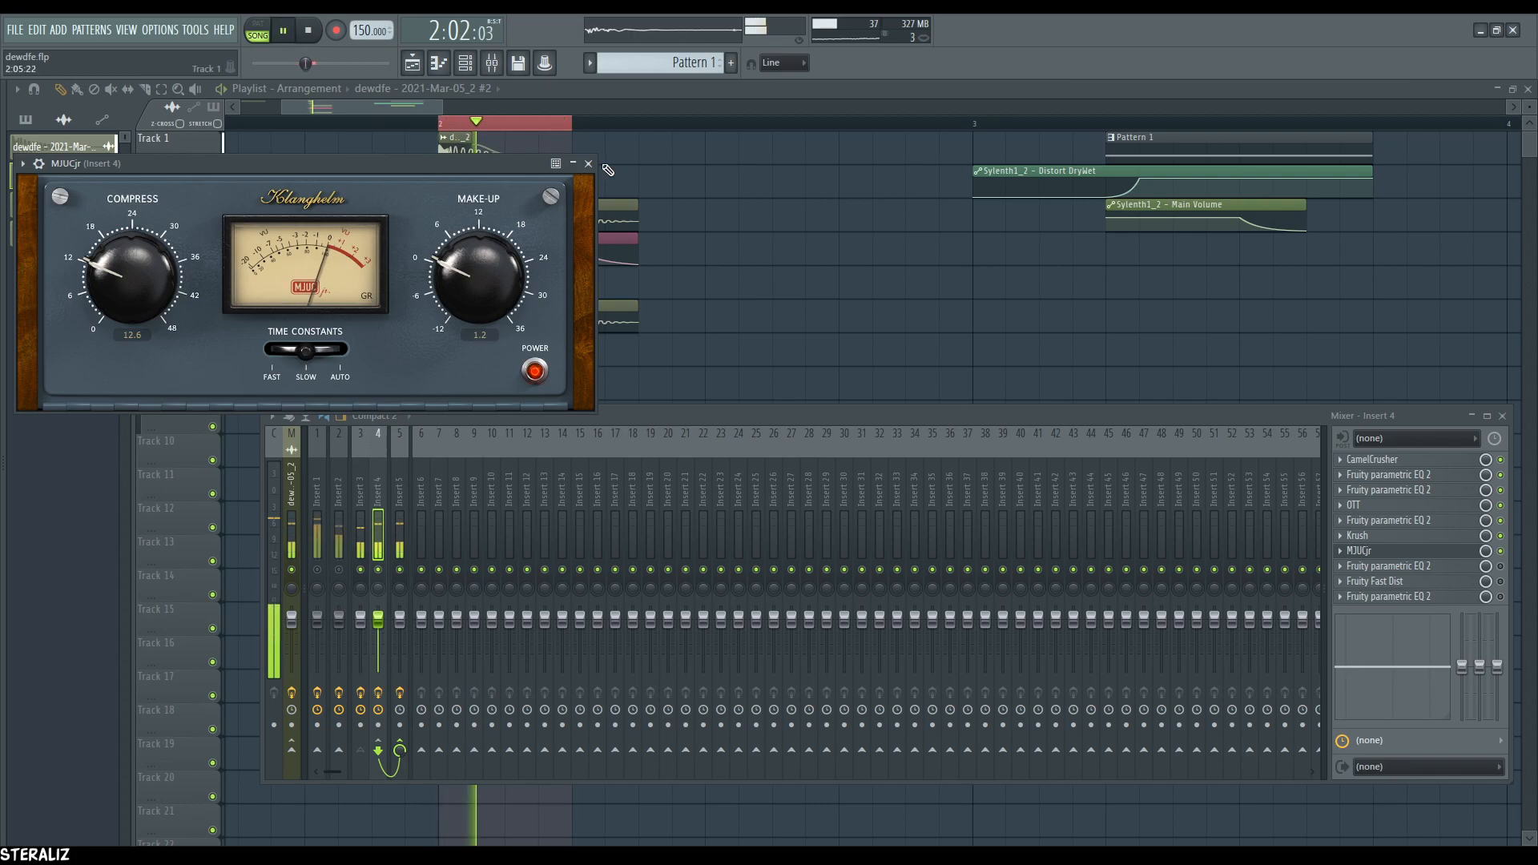
key(space)
click(1449, 552)
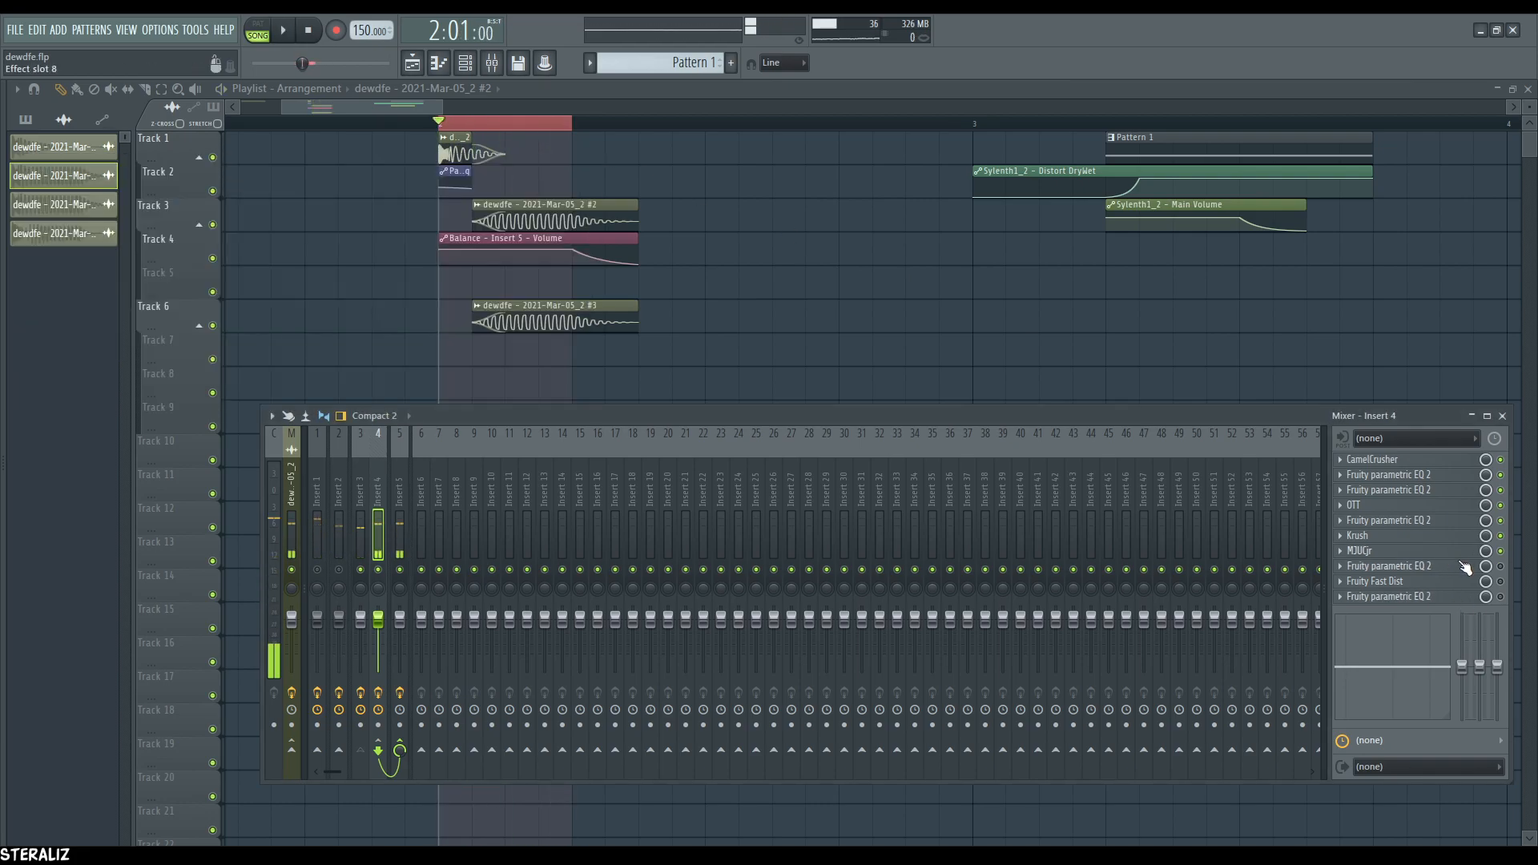
- Turn on the slot 8 Fruity parametric EQ 2 on Insert 4, view its curve and play the kick
click(1462, 565)
click(727, 470)
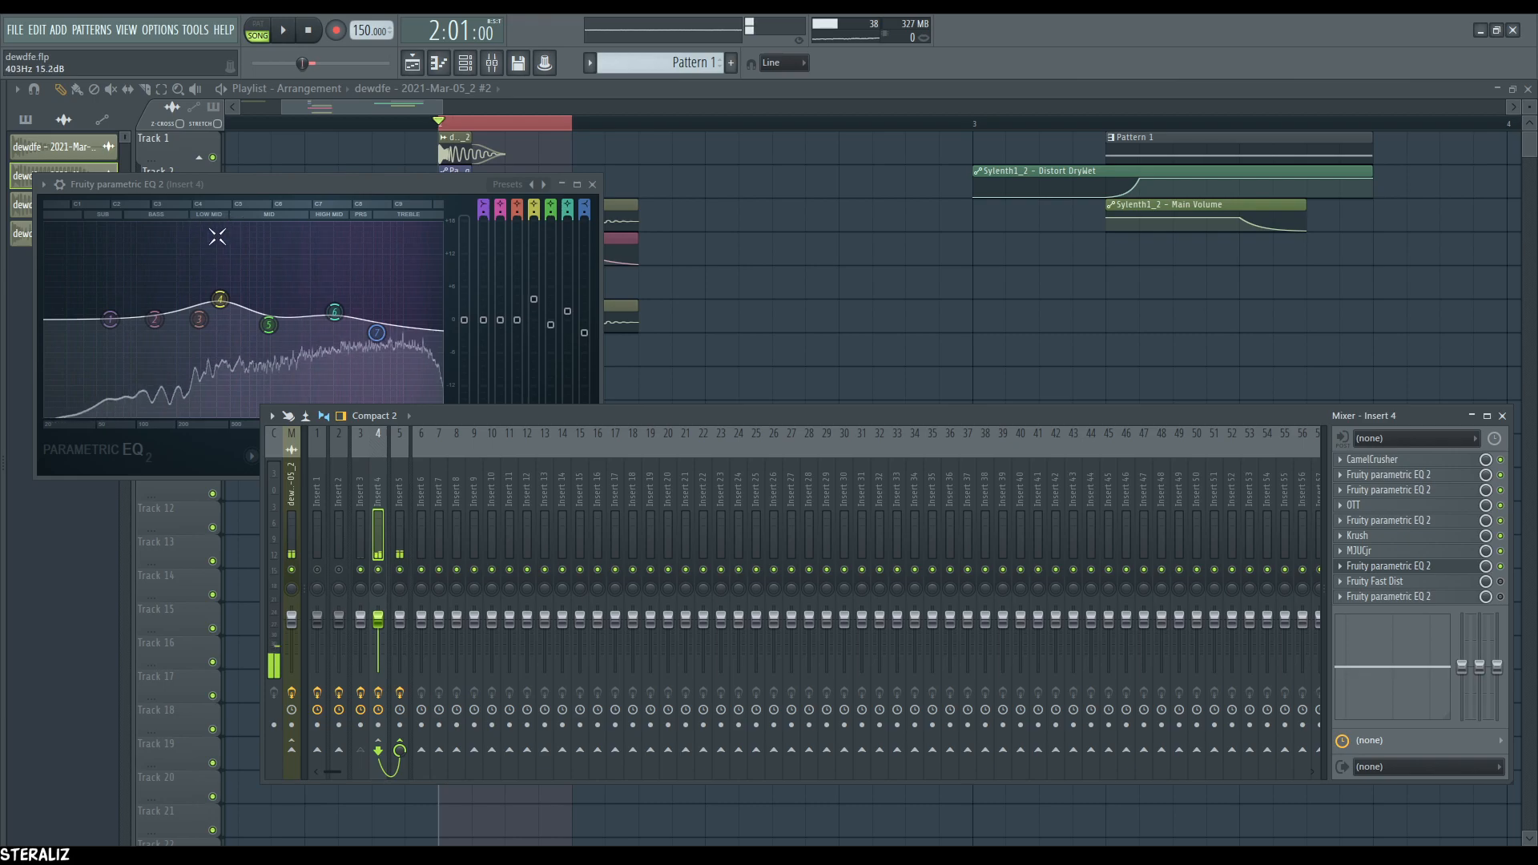
key(space)
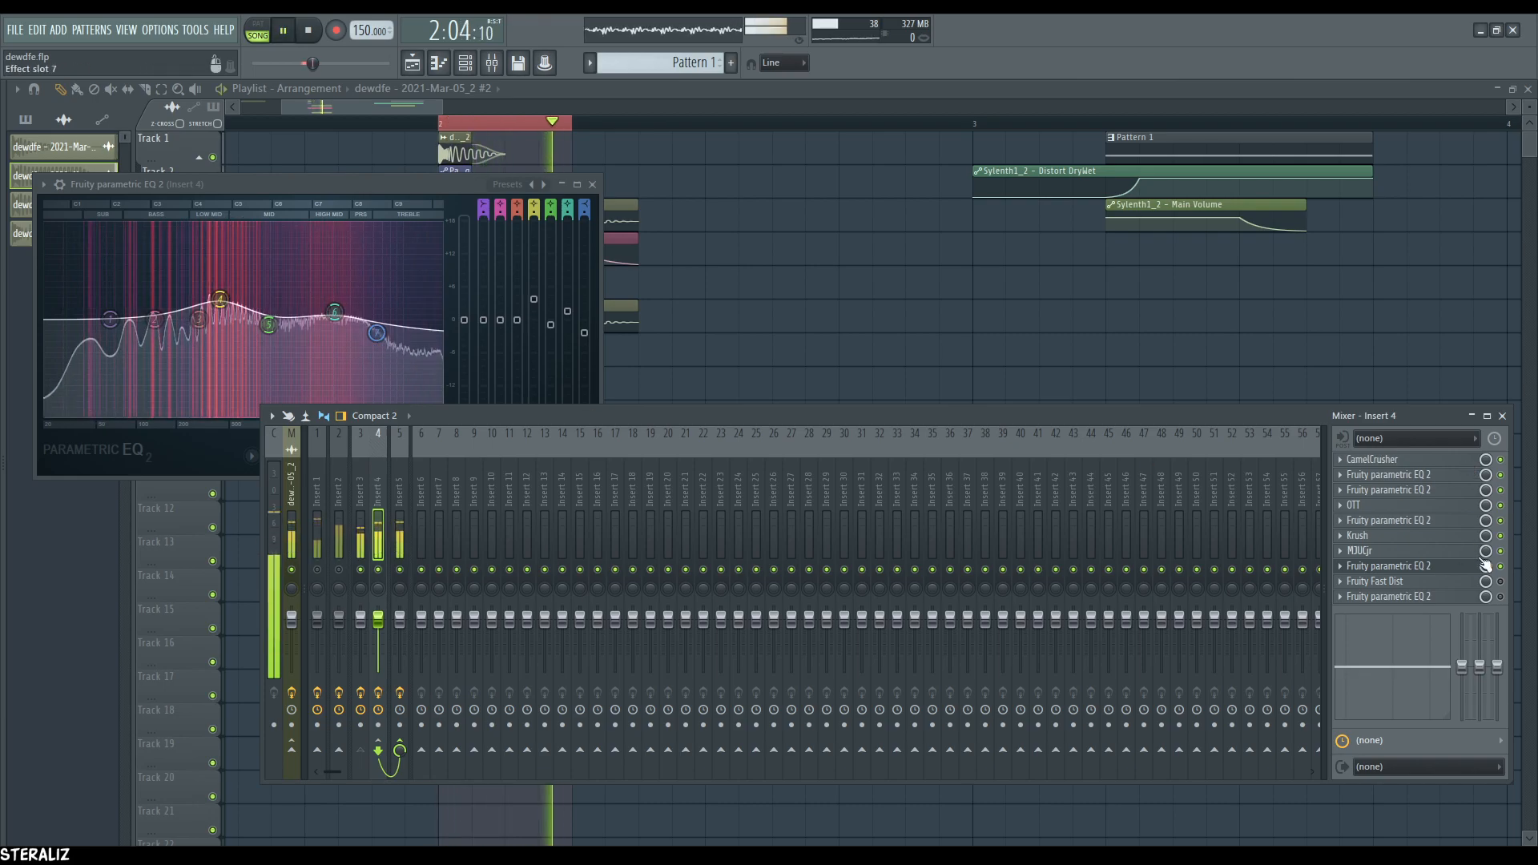
click(1465, 572)
- View the Fruity Fast Dist on Insert 4, turn it on and play the kick
click(1441, 581)
key(space)
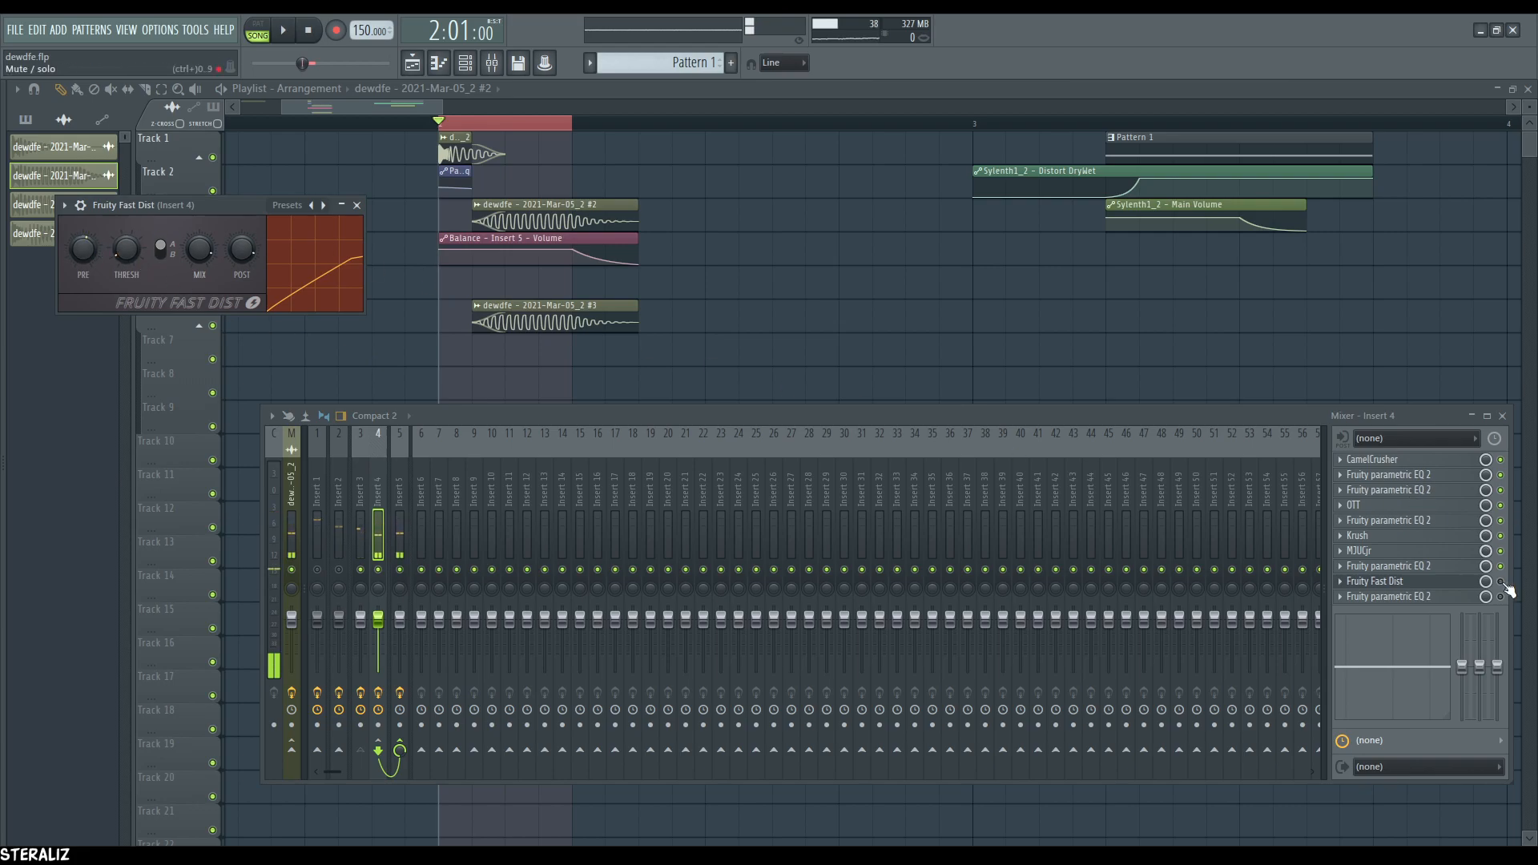
key(space)
key(space)
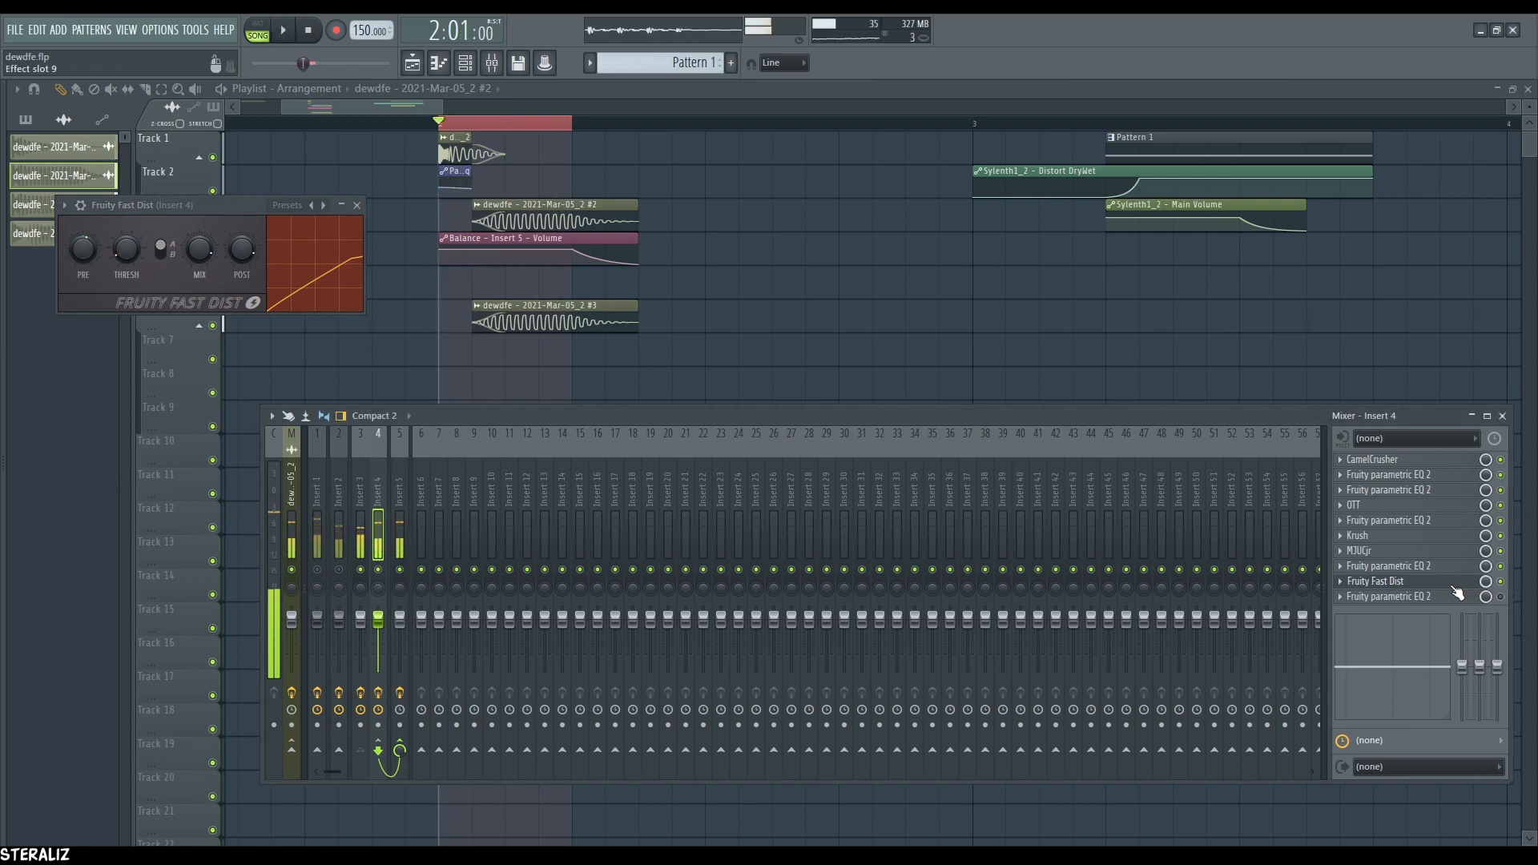
click(1482, 586)
- View the slot 10 Fruity parametric EQ 2 curve on Insert 4, turn it on, play the kick and close it
click(1476, 597)
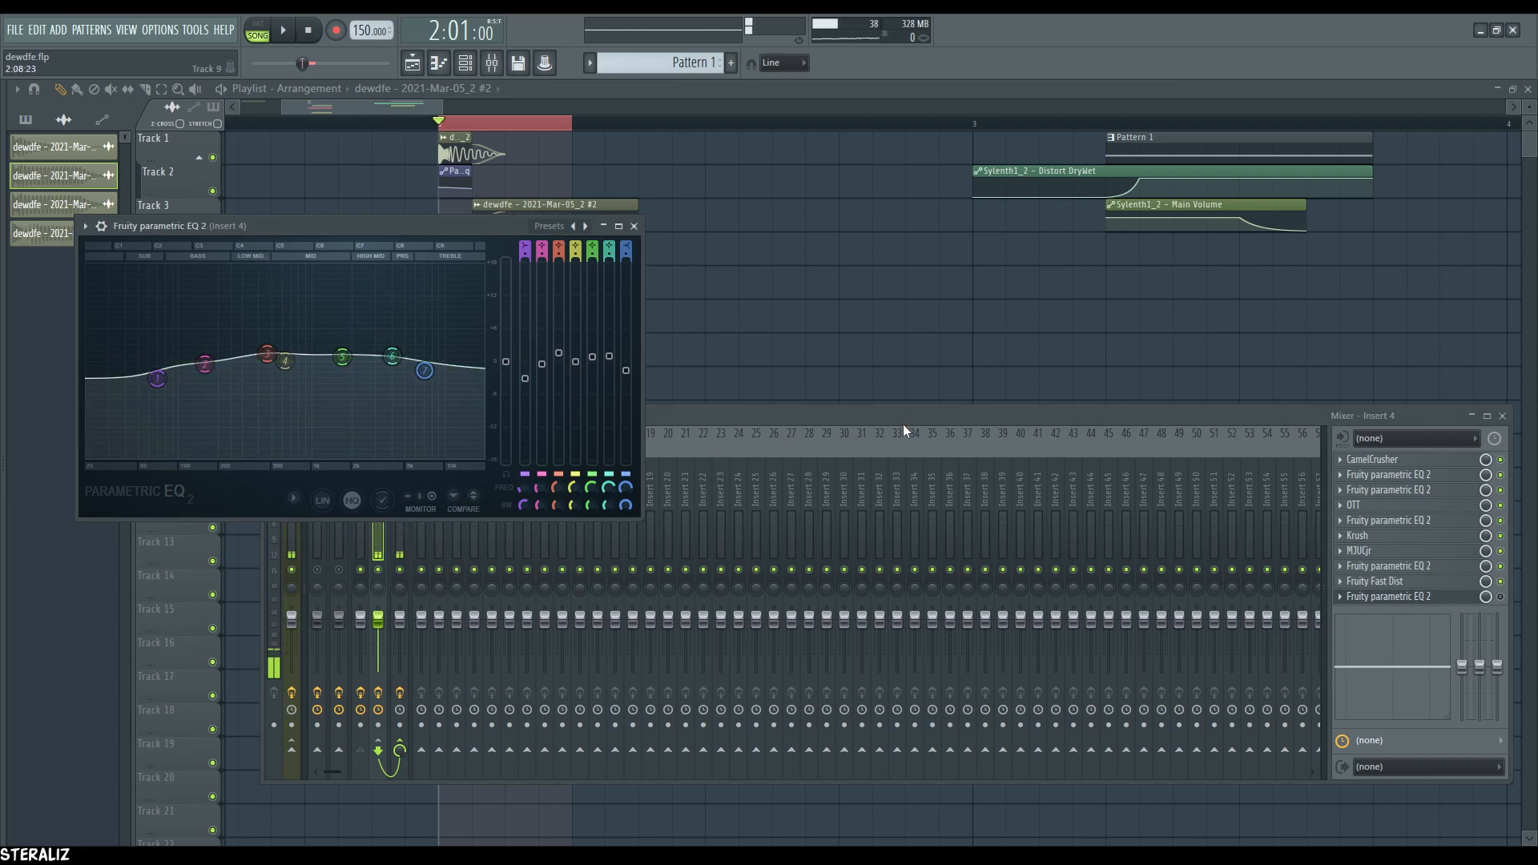
key(space)
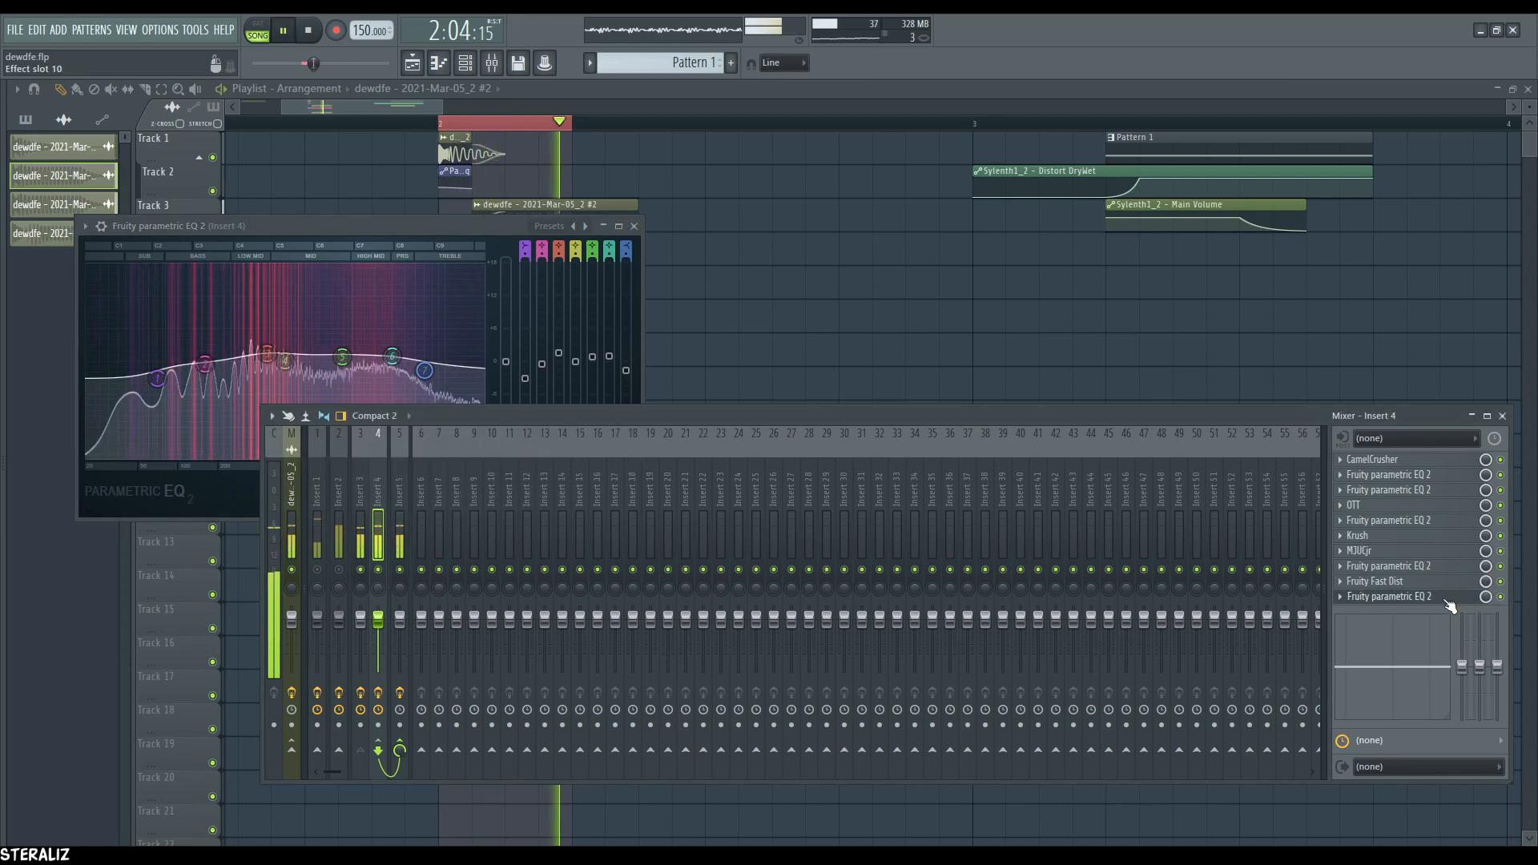
key(Escape)
key(space)
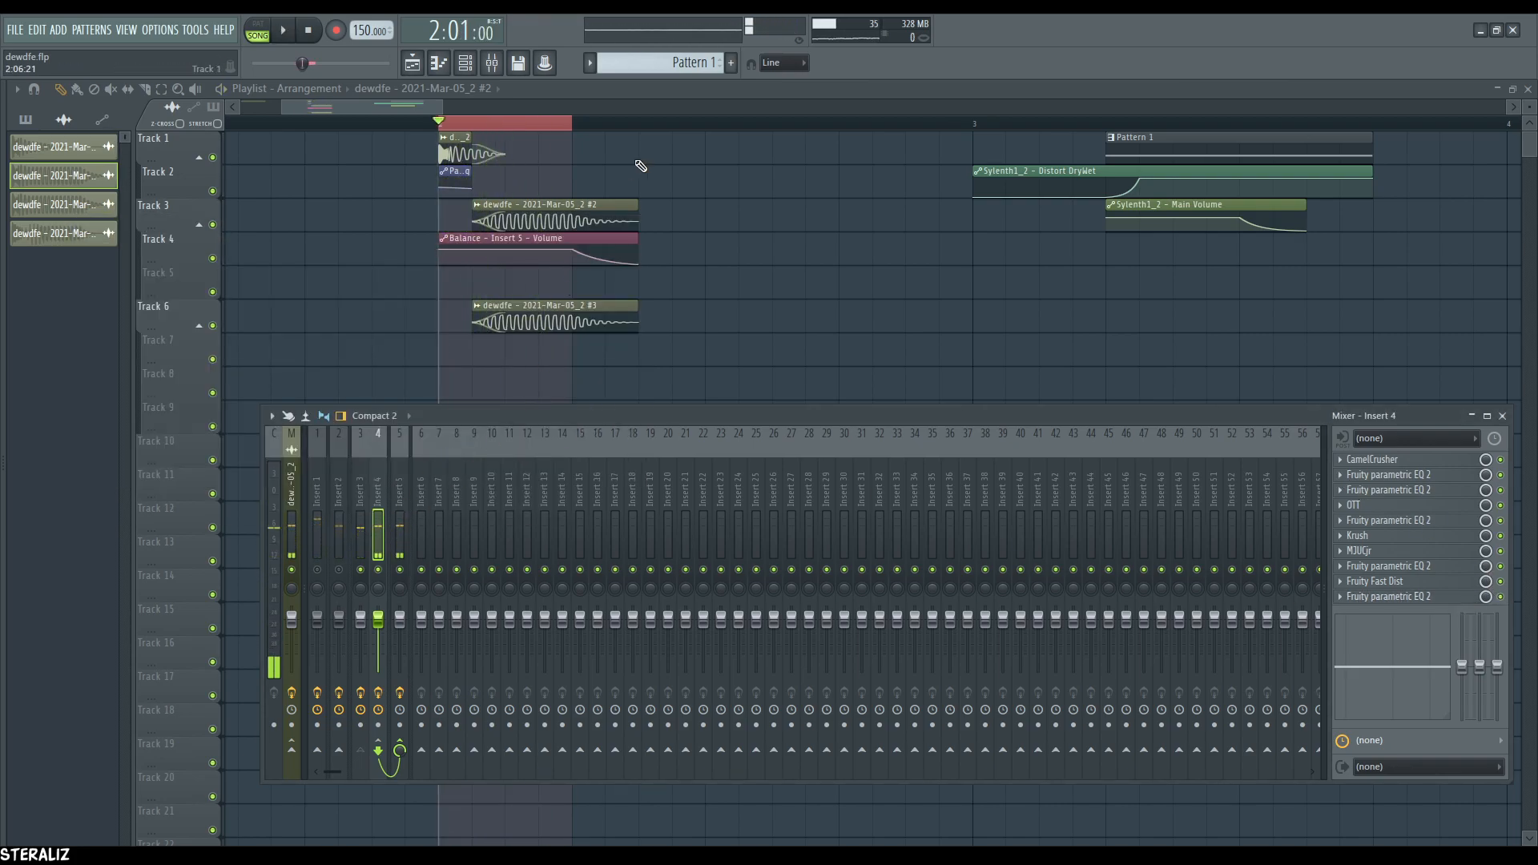
- Extend the playlist's time selection to two beats of bar 2, unmute Insert 2 and Insert 1, and play the layered kick
key(F9)
key(space)
key(space)
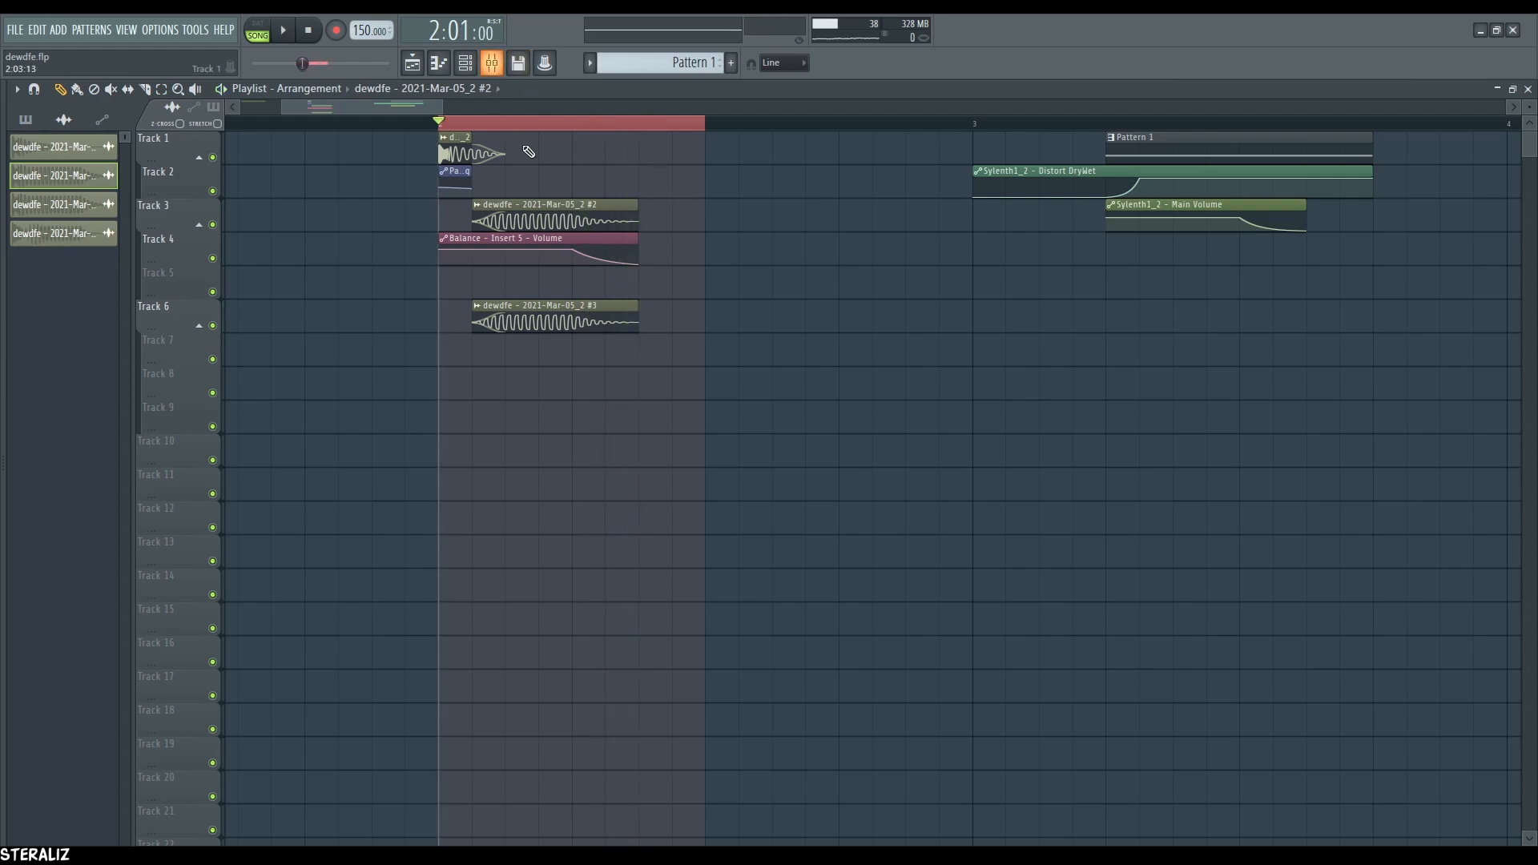
key(F9)
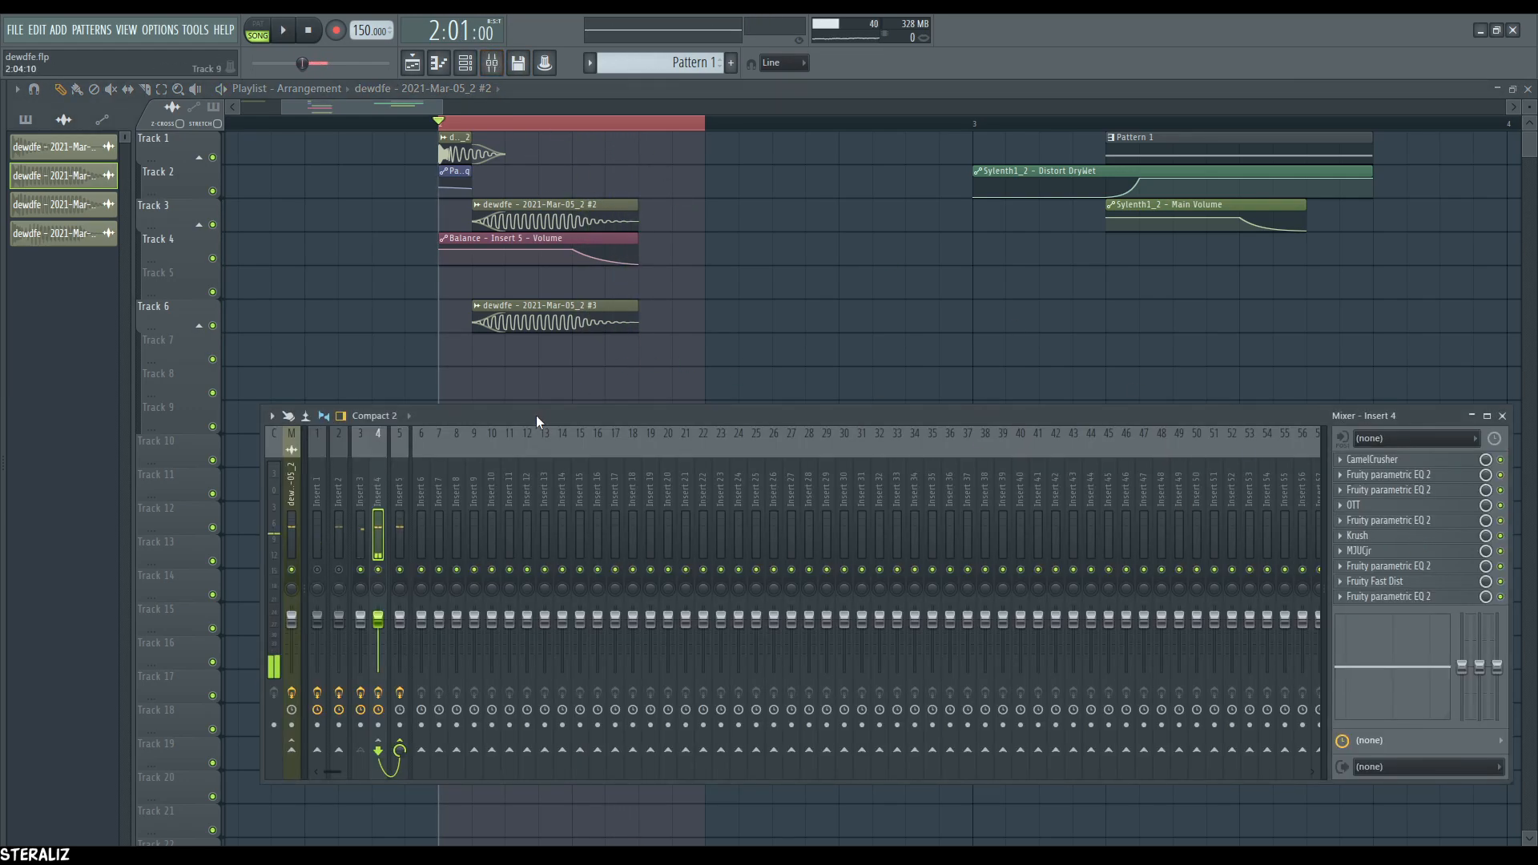
click(338, 570)
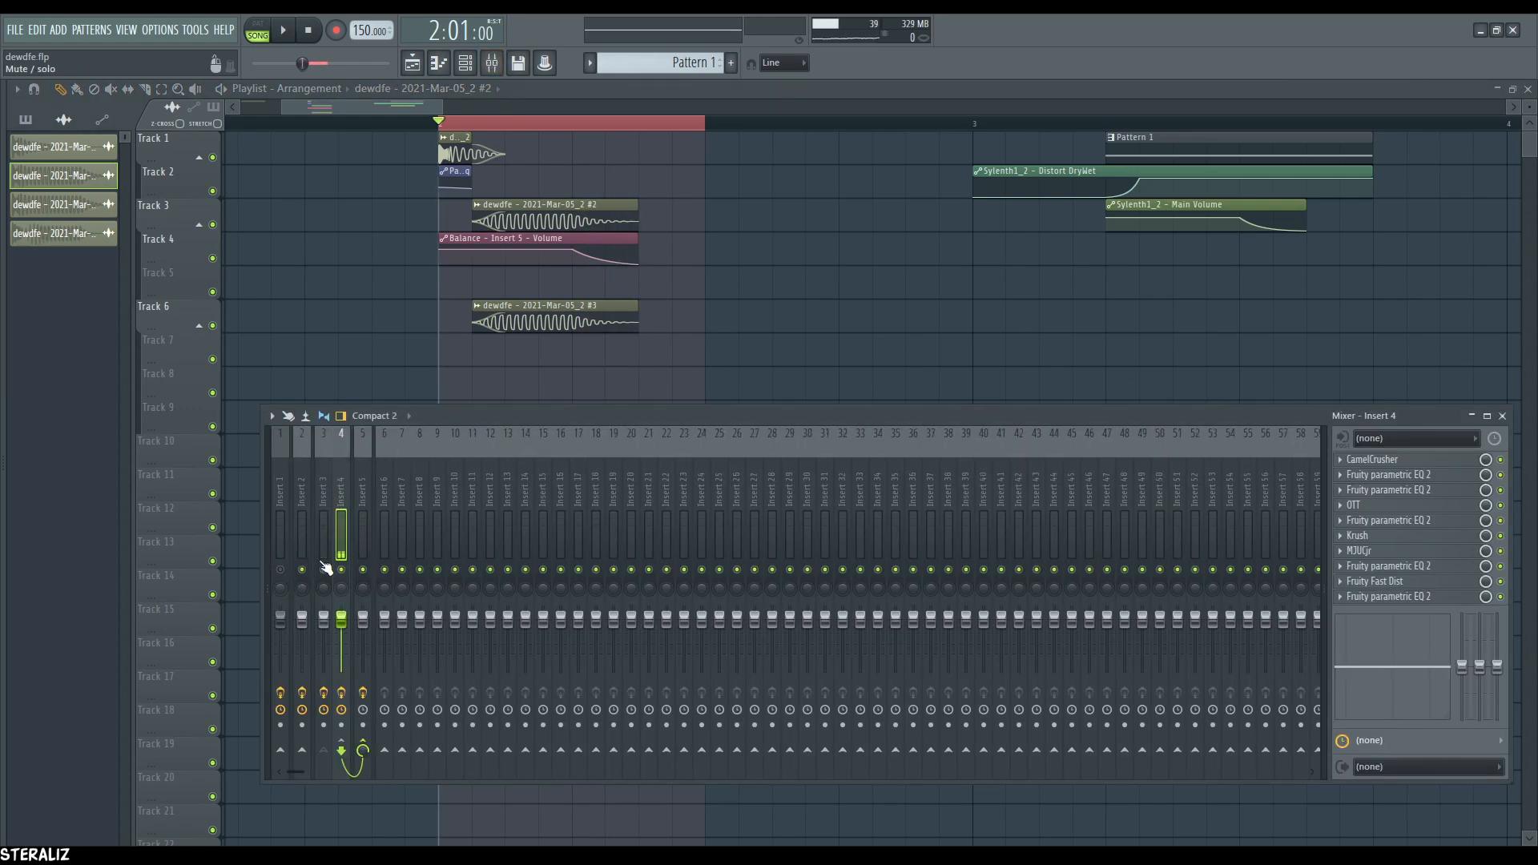
click(282, 570)
key(space)
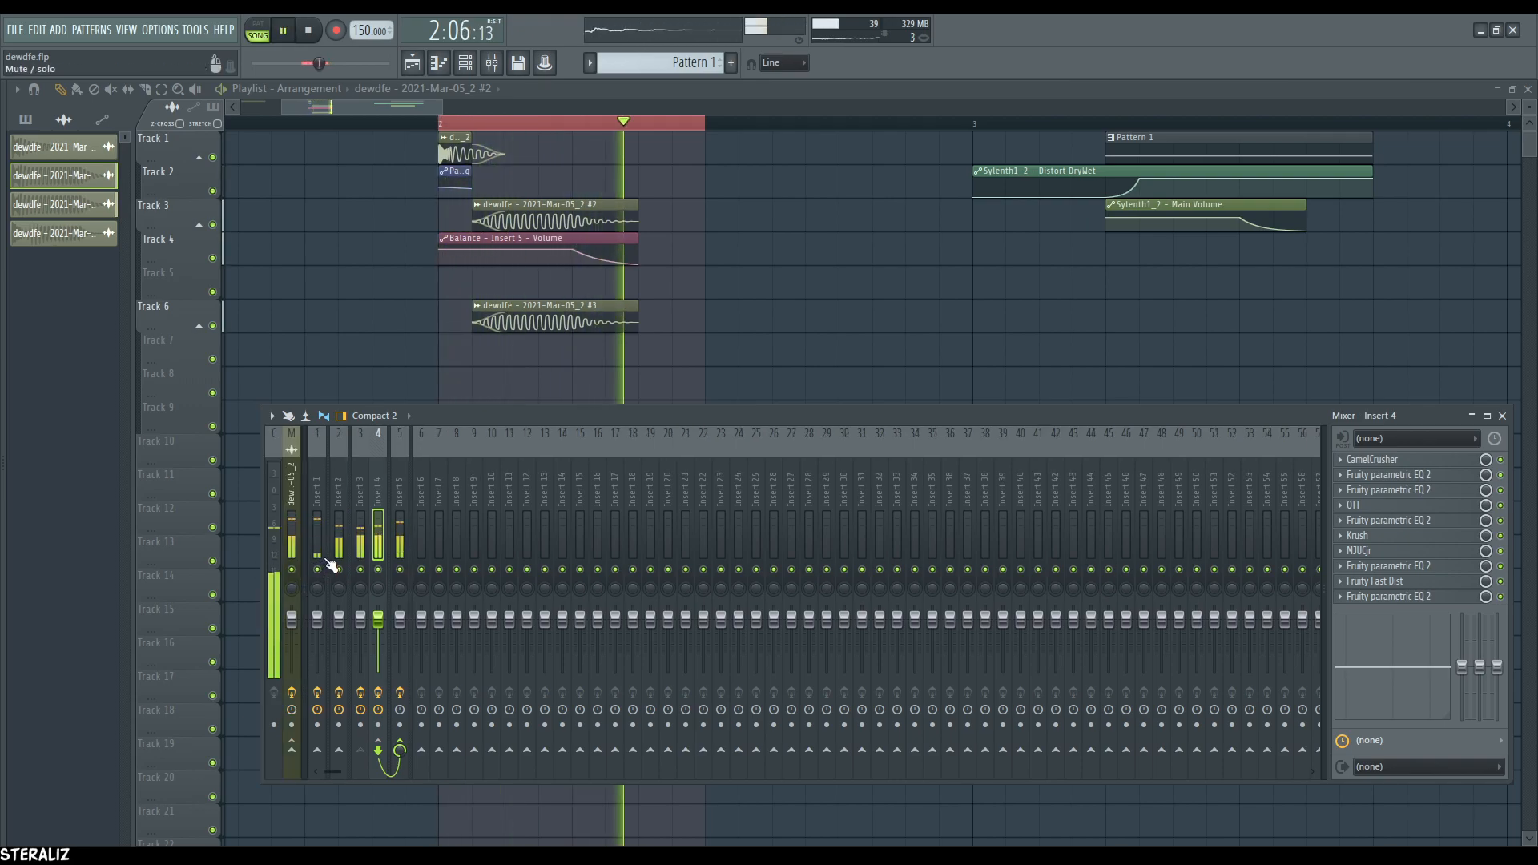
- Hide the mixer, shorten the time selection to the first beat of bar 2 and play the layered kick
key(F9)
drag(705, 122, 572, 128)
key(space)
- Move the time selection to the first beat of bar 1 and play the dewdfe - 2021-Mar-05_4 clip there
drag(360, 108, 189, 130)
right_click(346, 137)
key(ctrl+z)
key(space)
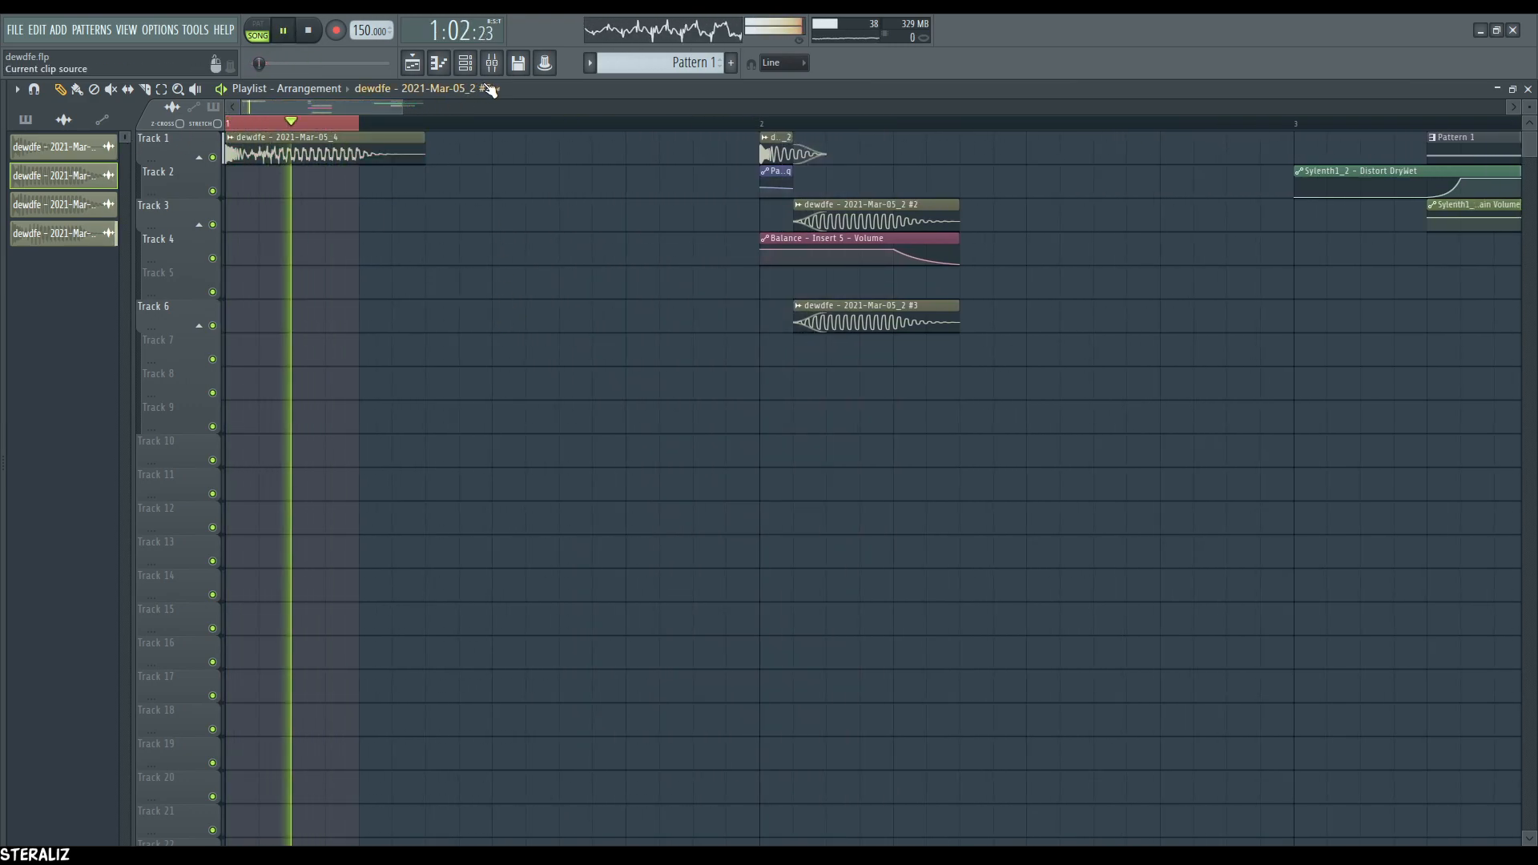
key(F9)
key(F9)
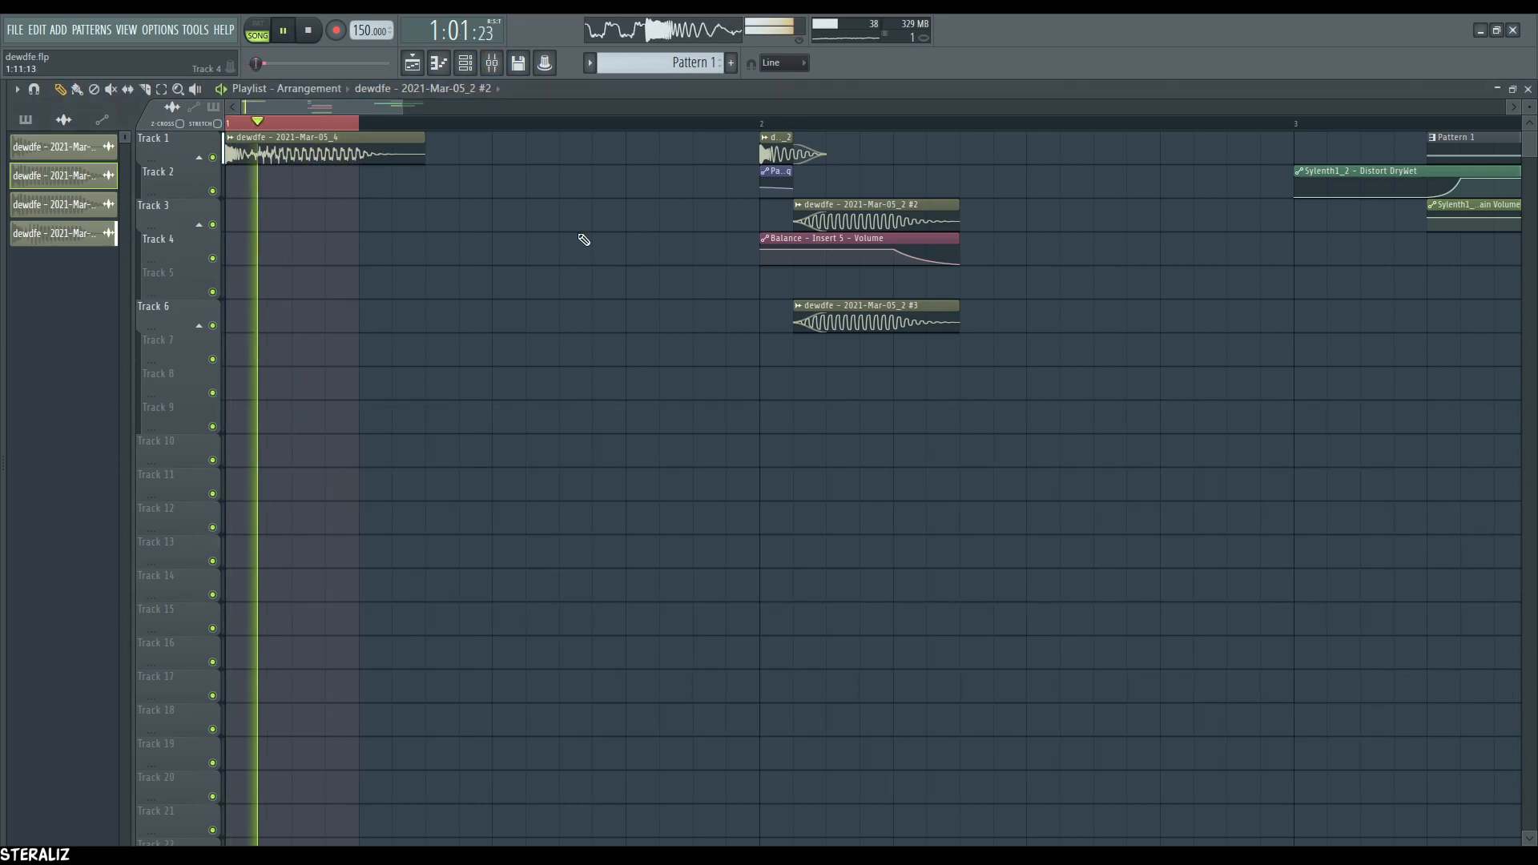
key(space)
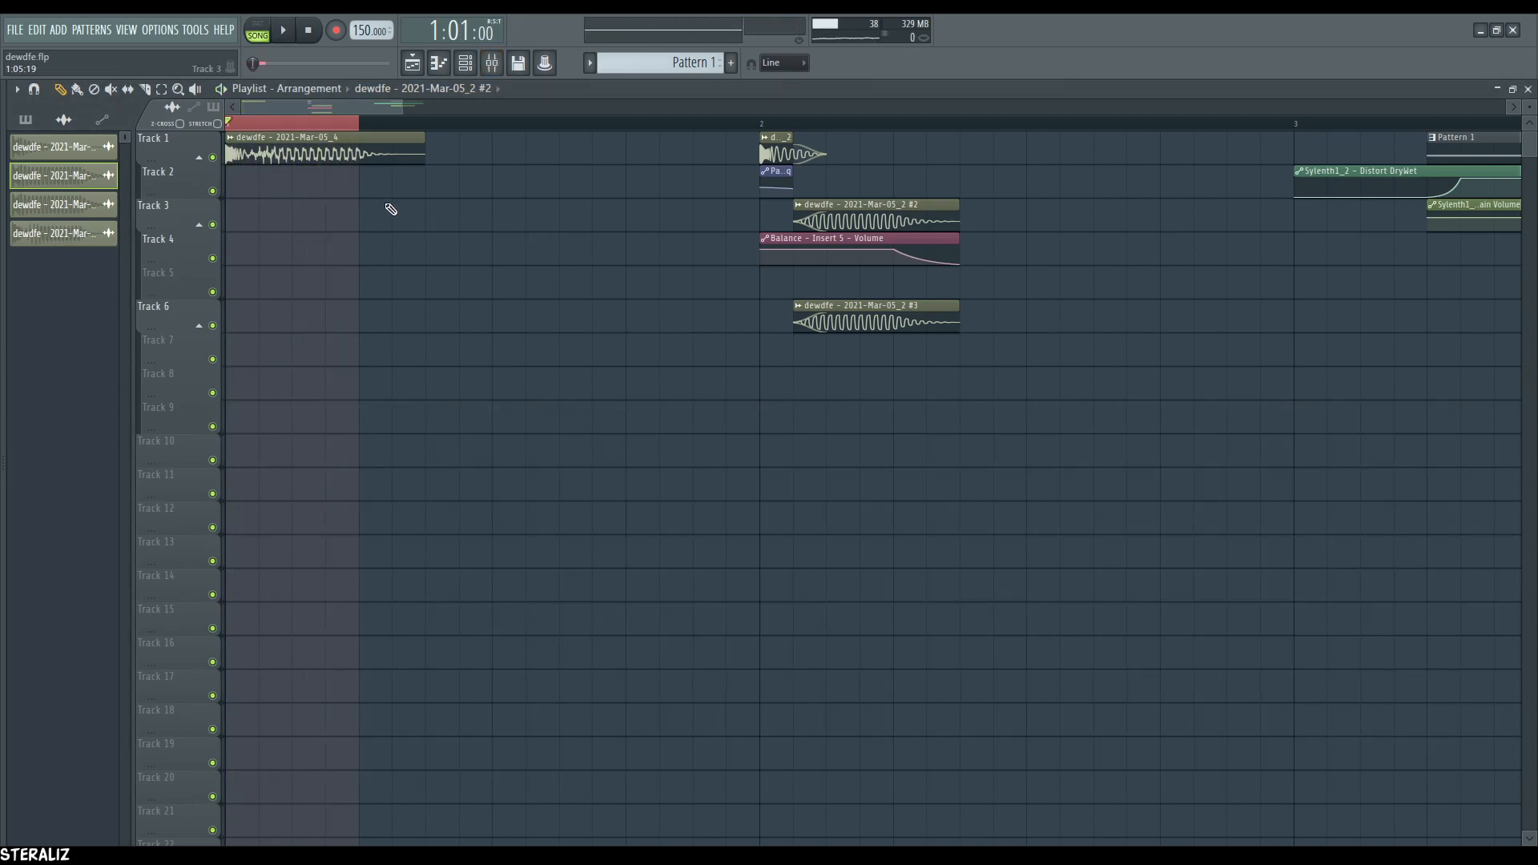
- Examine the waveform of the dewdfe - 2021-Mar-05_4 clip on Track 1 up close
drag(403, 105, 311, 191)
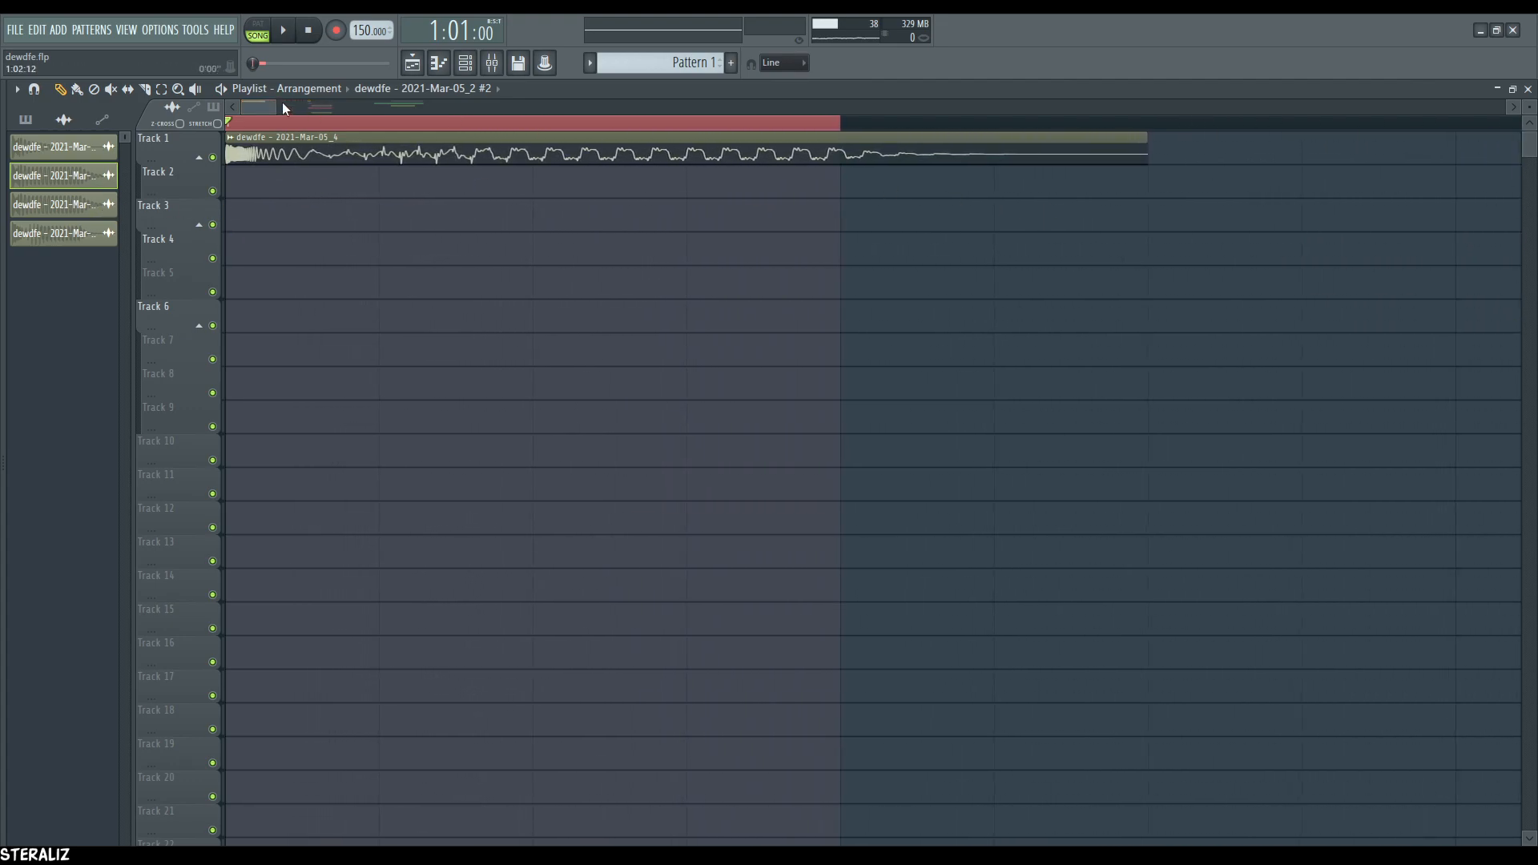
drag(279, 106, 434, 119)
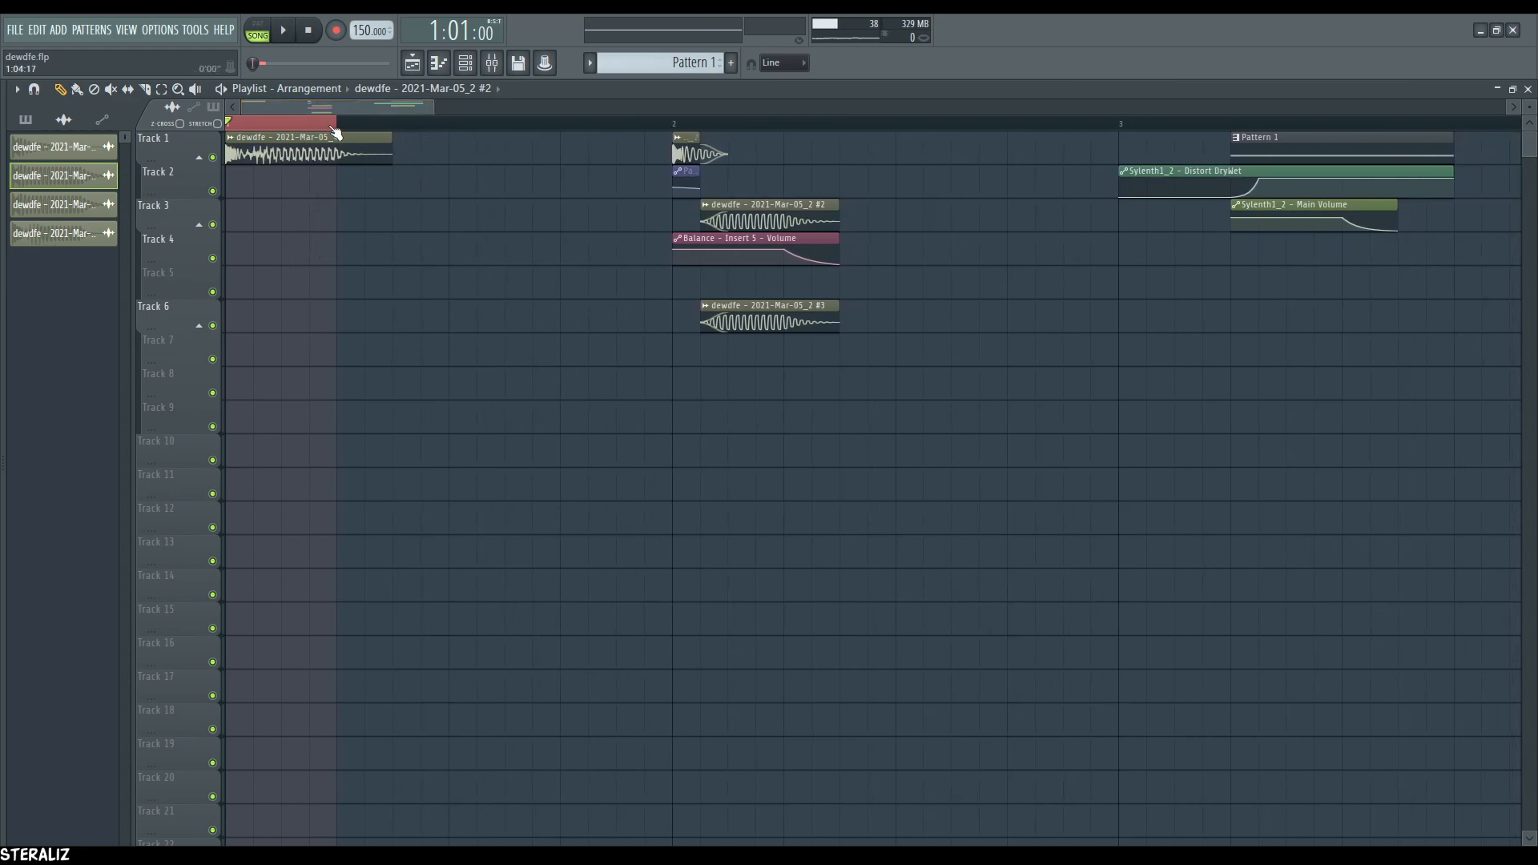
drag(425, 112, 268, 140)
- Open the Sylenth1_2 channel's synth and play test notes on it
click(465, 63)
click(129, 160)
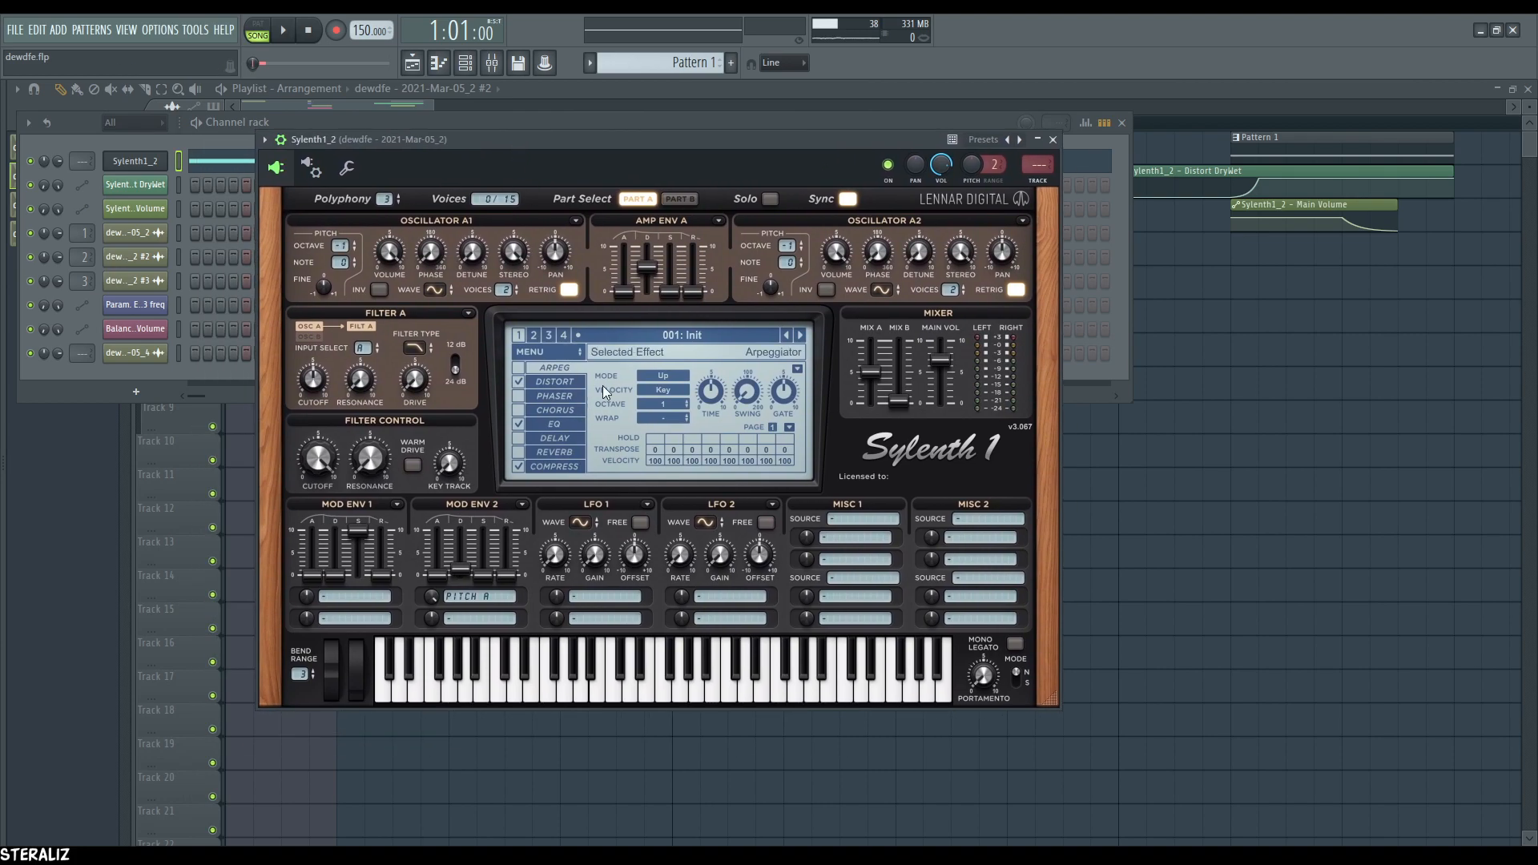
key(q)
key(z)
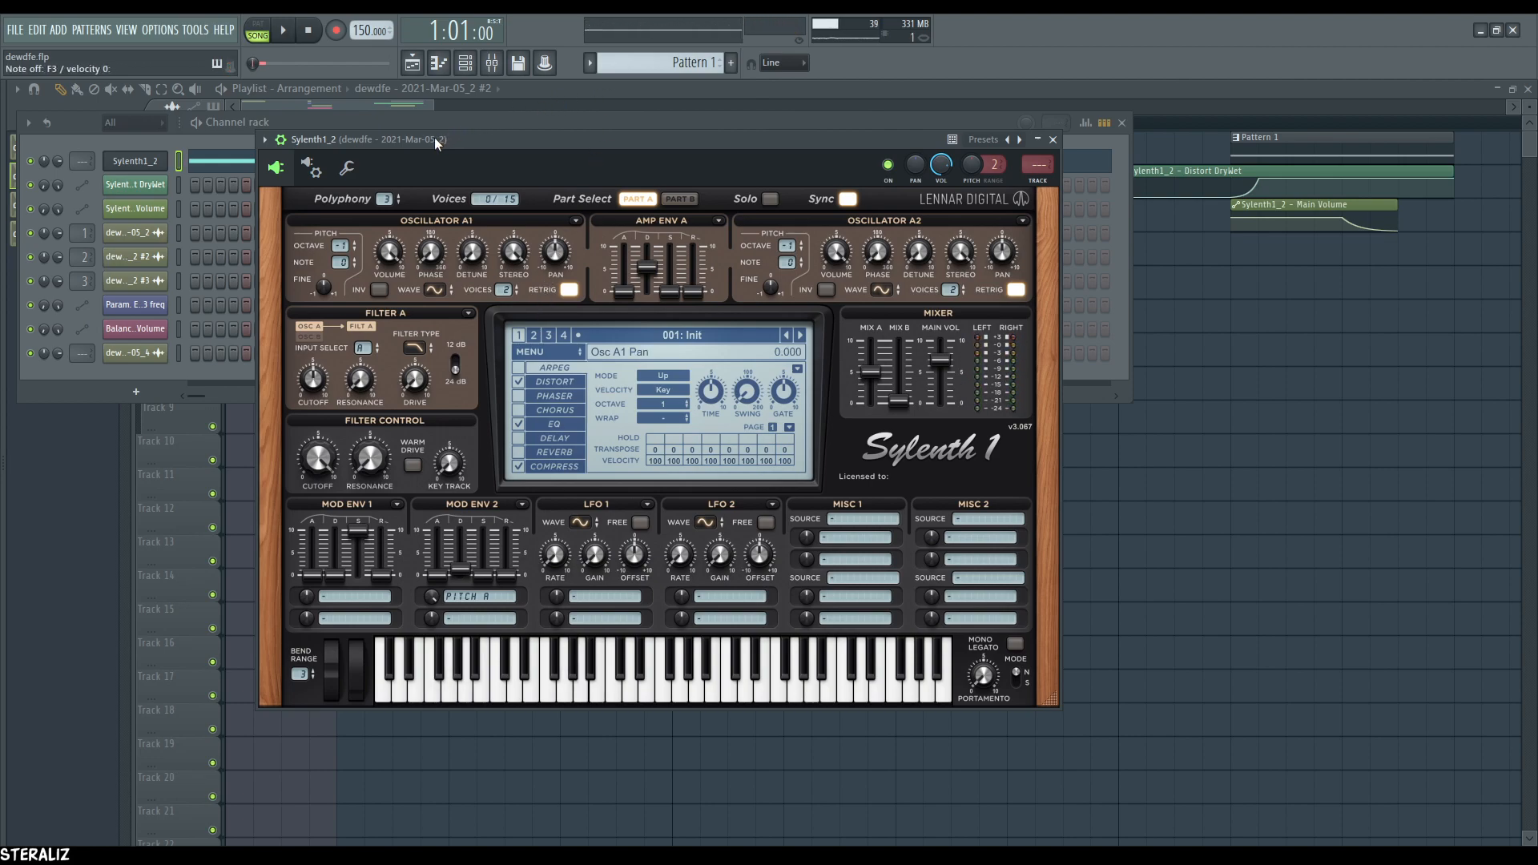
- Compare the Part A and Part B settings of the Sylenth1 kick, then close the synth and the channel rack
drag(705, 140, 771, 166)
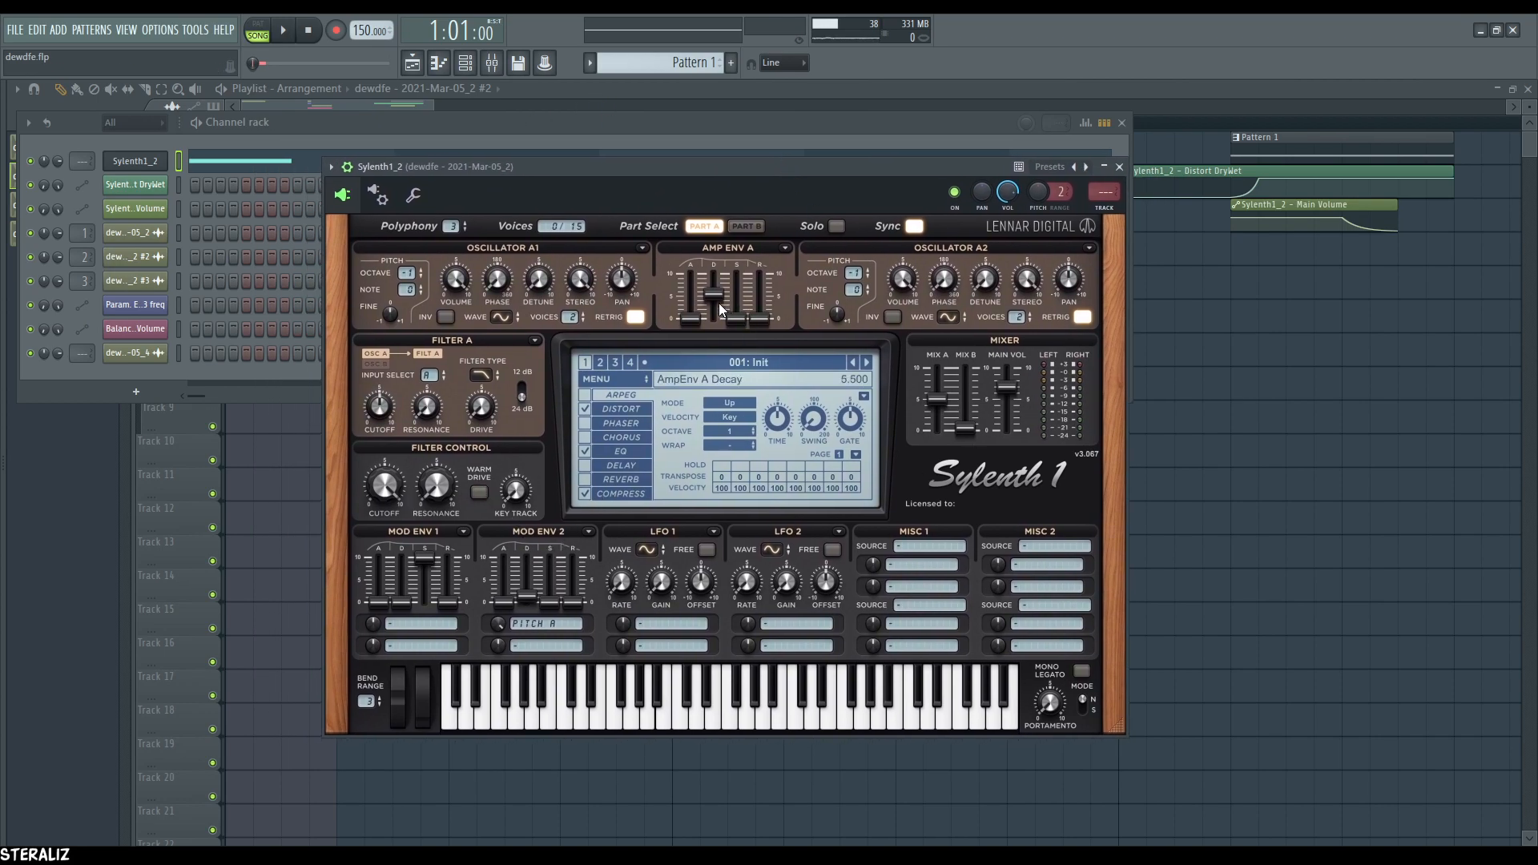
click(752, 227)
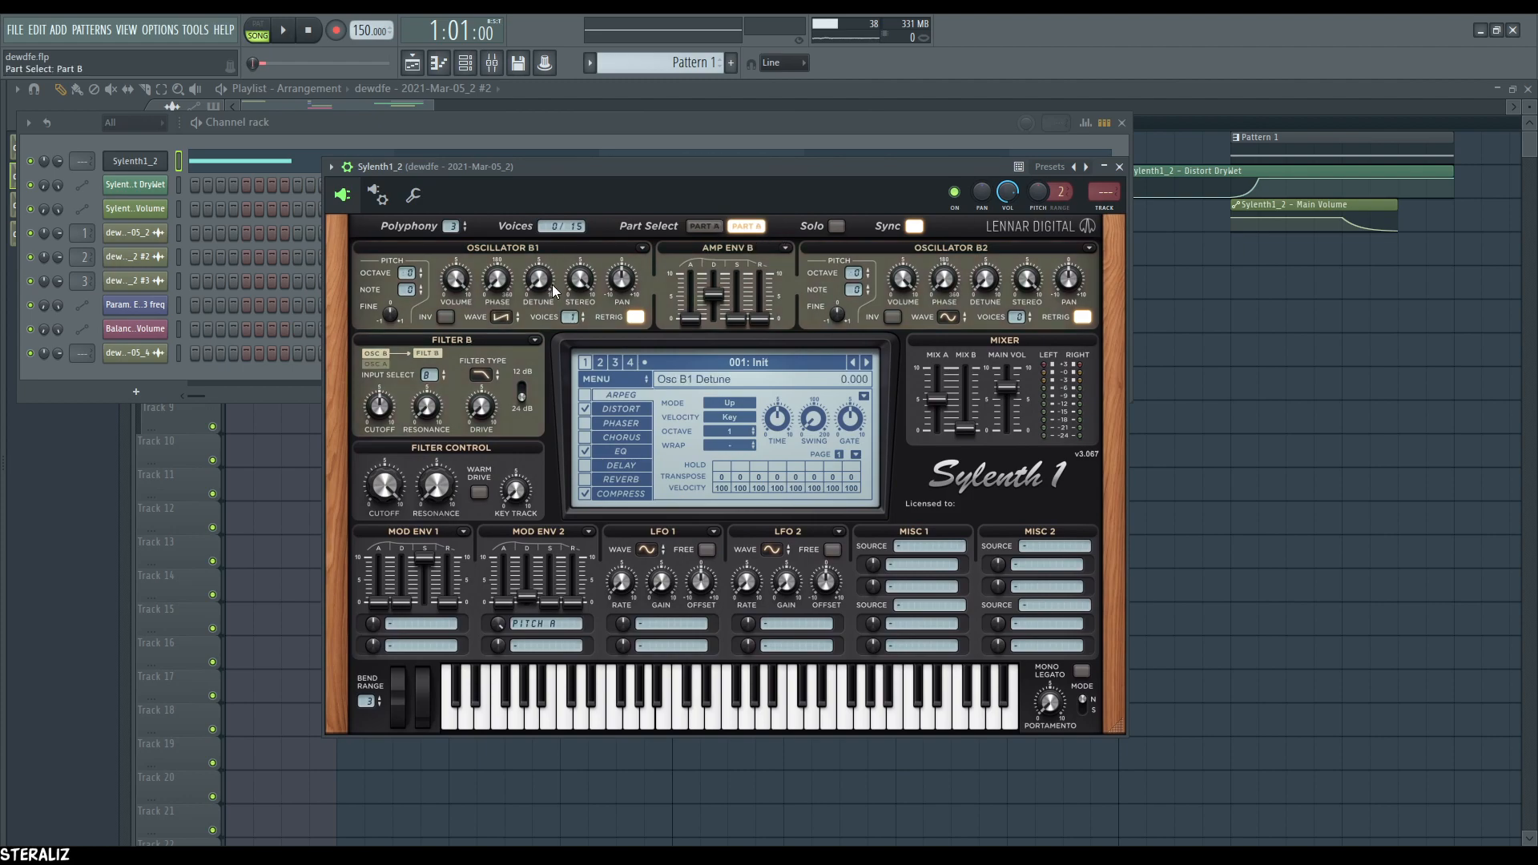
click(704, 227)
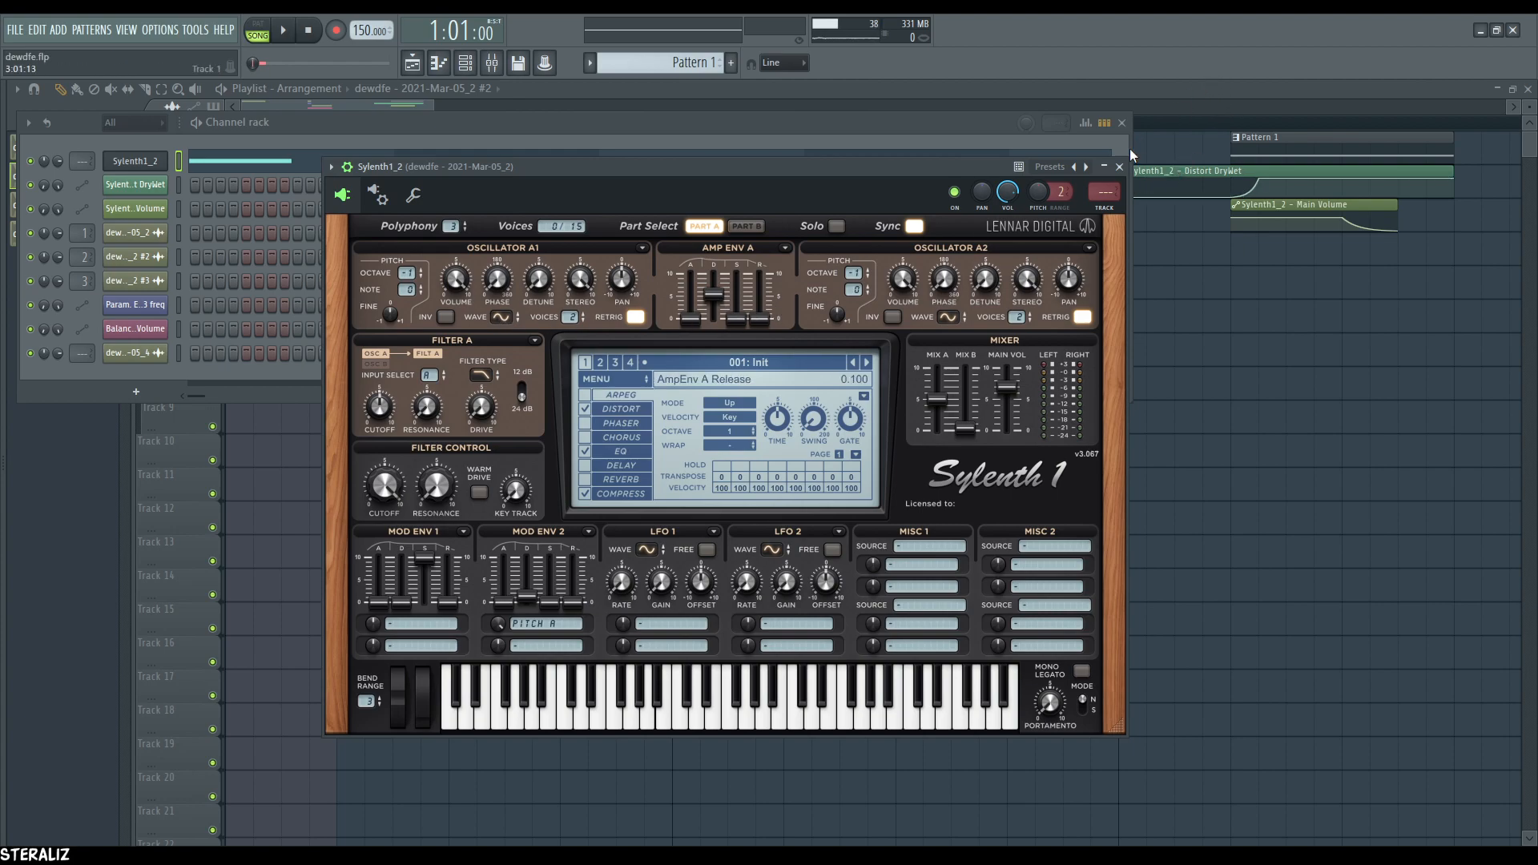
click(1119, 167)
right_click(553, 510)
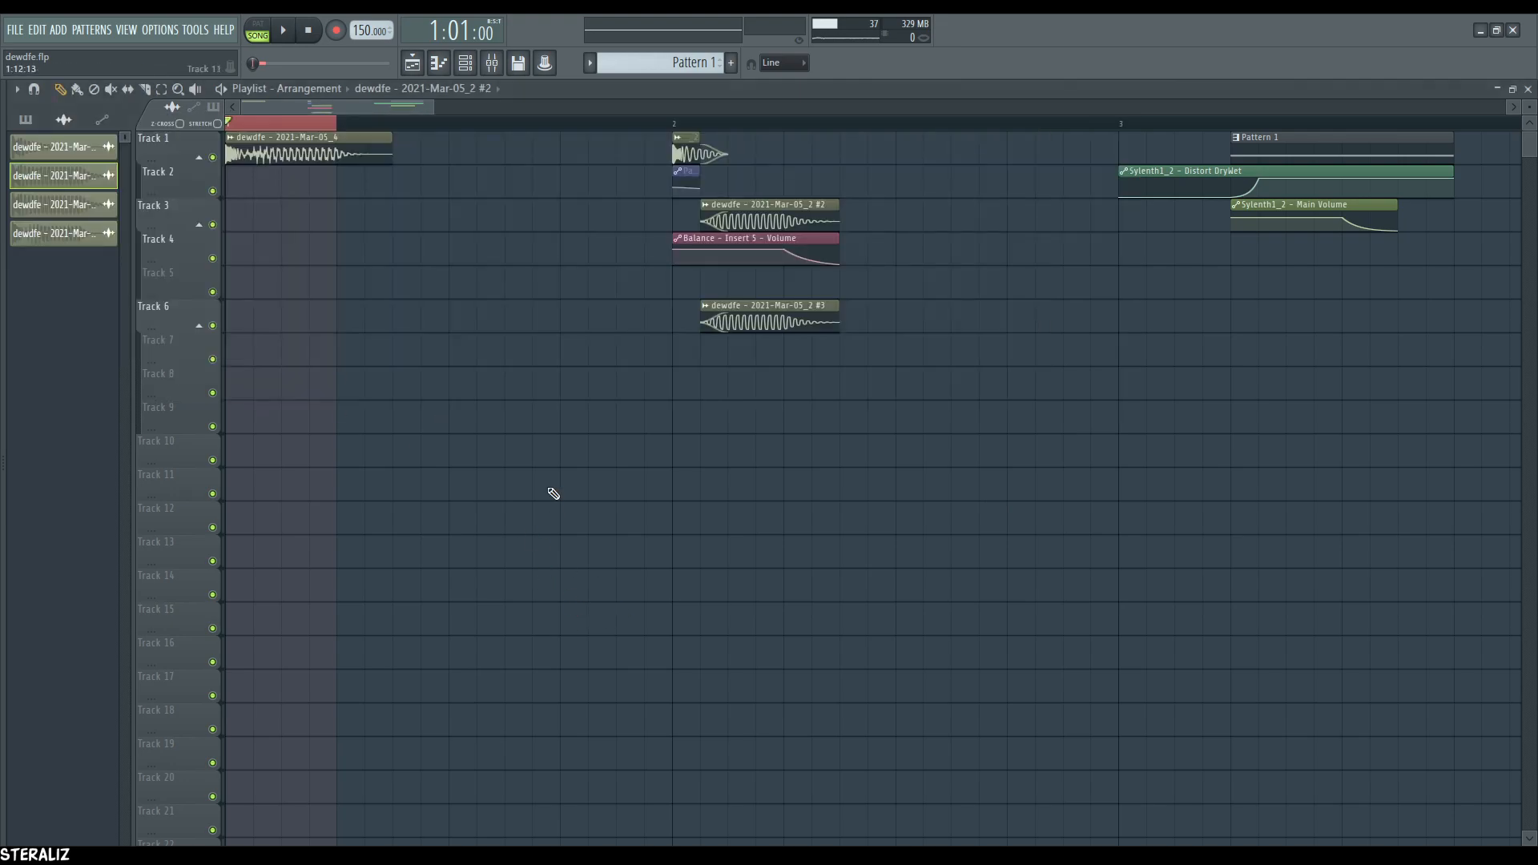
mouse_move(392, 104)
mouse_down()
mouse_move(546, 91)
mouse_move(376, 93)
mouse_up()
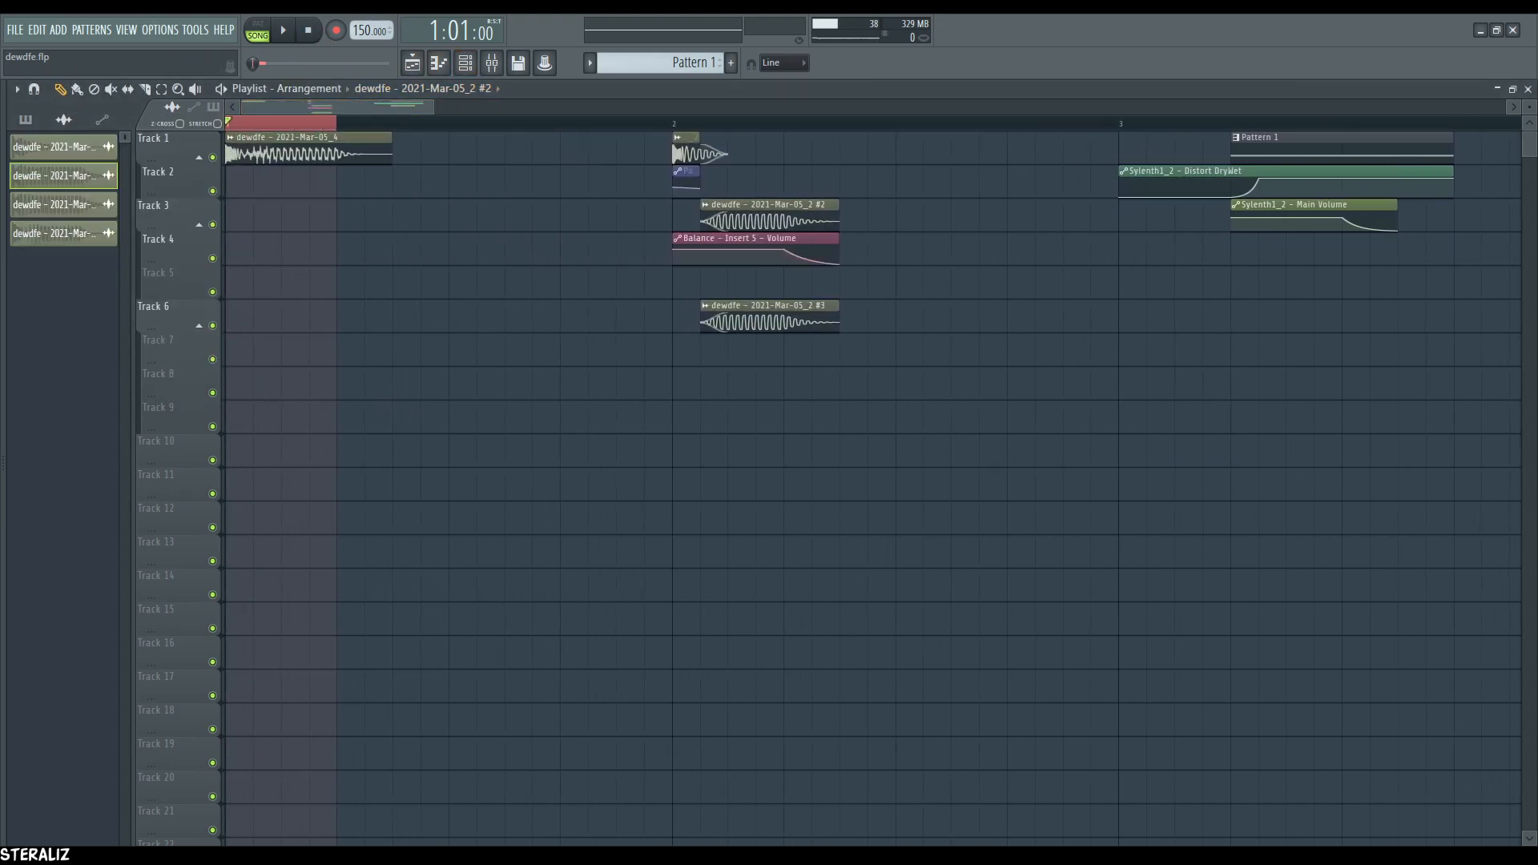